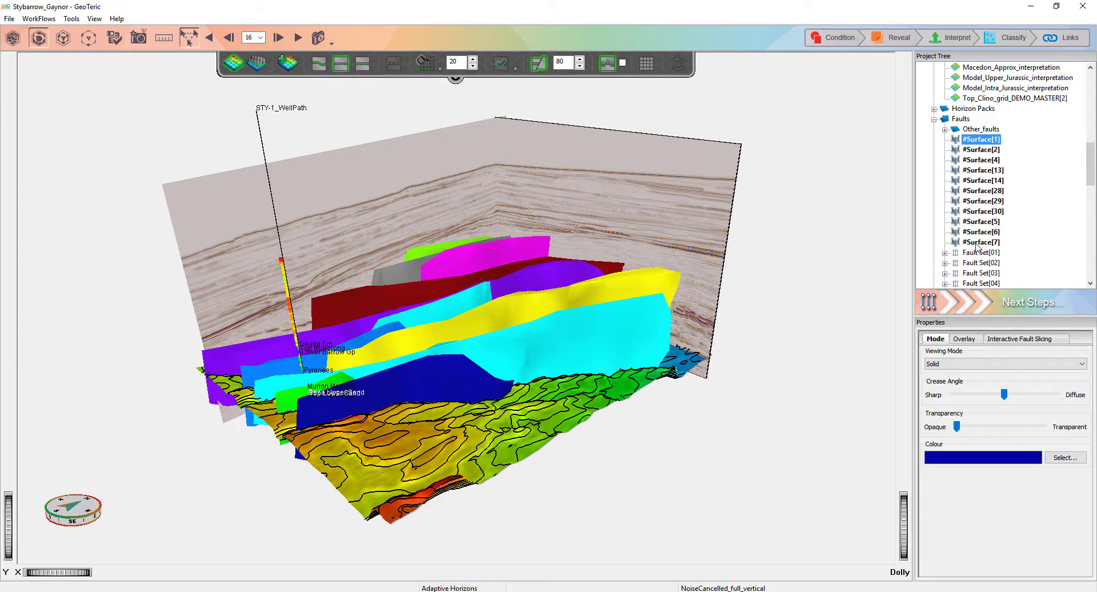
# Remove all the #Surface faults, from #Surface[1] through #Surface[7], and the AH_Top_Macedon horizon from the scene
pyautogui.keyDown('shift'); pyautogui.click(976, 246); pyautogui.keyUp('shift')
pyautogui.rightClick(976, 244)
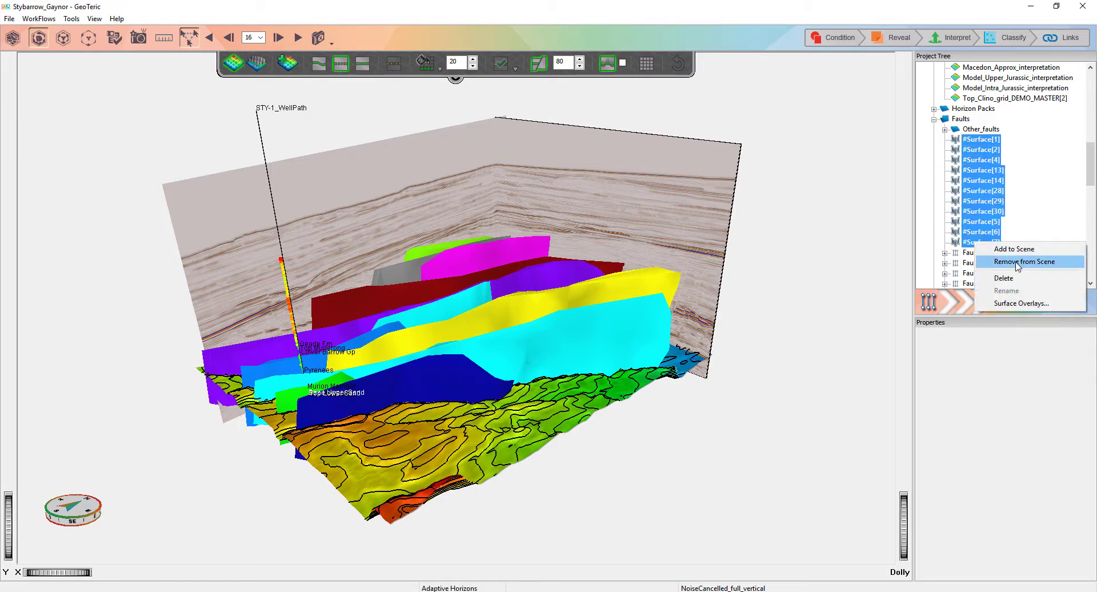
pyautogui.click(1018, 264)
pyautogui.rightClick(550, 369)
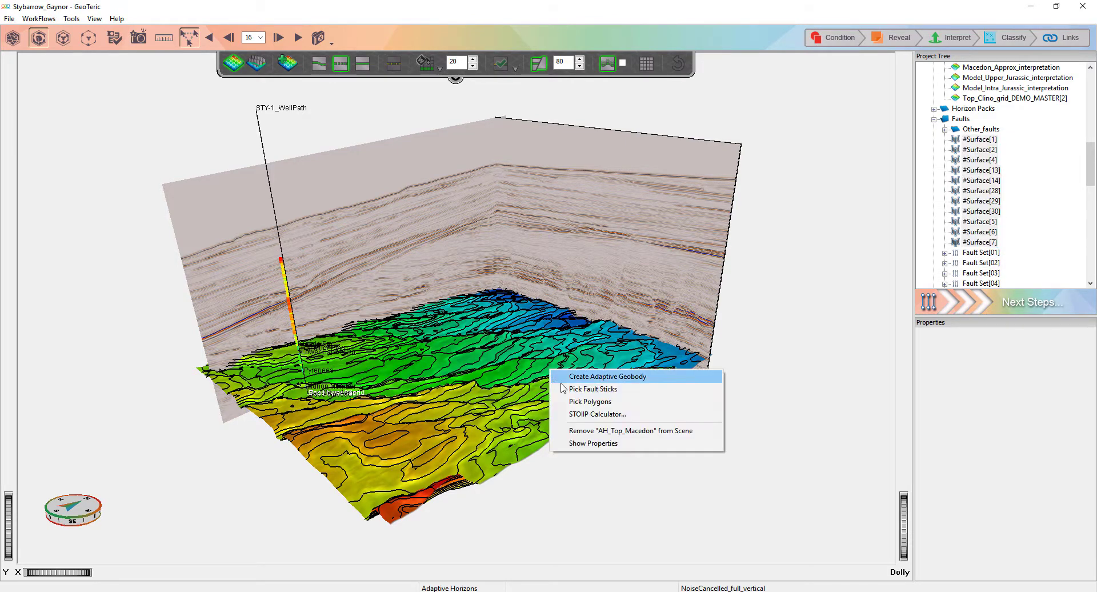
pyautogui.click(601, 430)
# Examine the seismic section around the STY-1 well path and its formation markers up close
pyautogui.moveTo(573, 381); pyautogui.dragTo(480, 403)
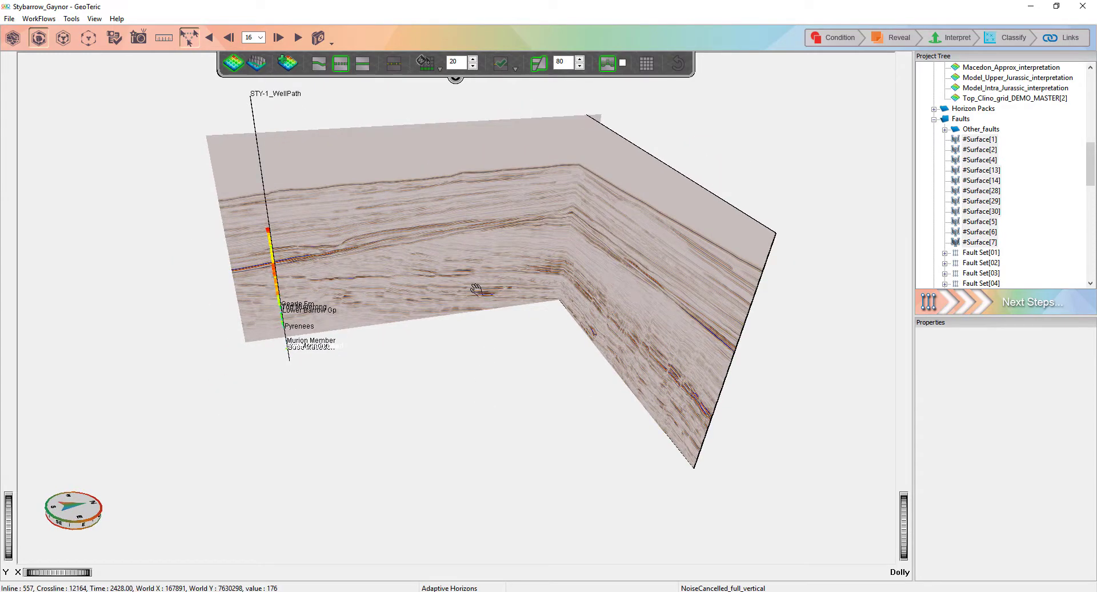
pyautogui.press('Escape')
pyautogui.moveTo(438, 227); pyautogui.dragTo(440, 273)
pyautogui.press('Escape')
pyautogui.moveTo(441, 323); pyautogui.dragTo(409, 266)
pyautogui.moveTo(409, 267); pyautogui.dragTo(553, 357, button='middle')
pyautogui.scroll(8, 552, 356)
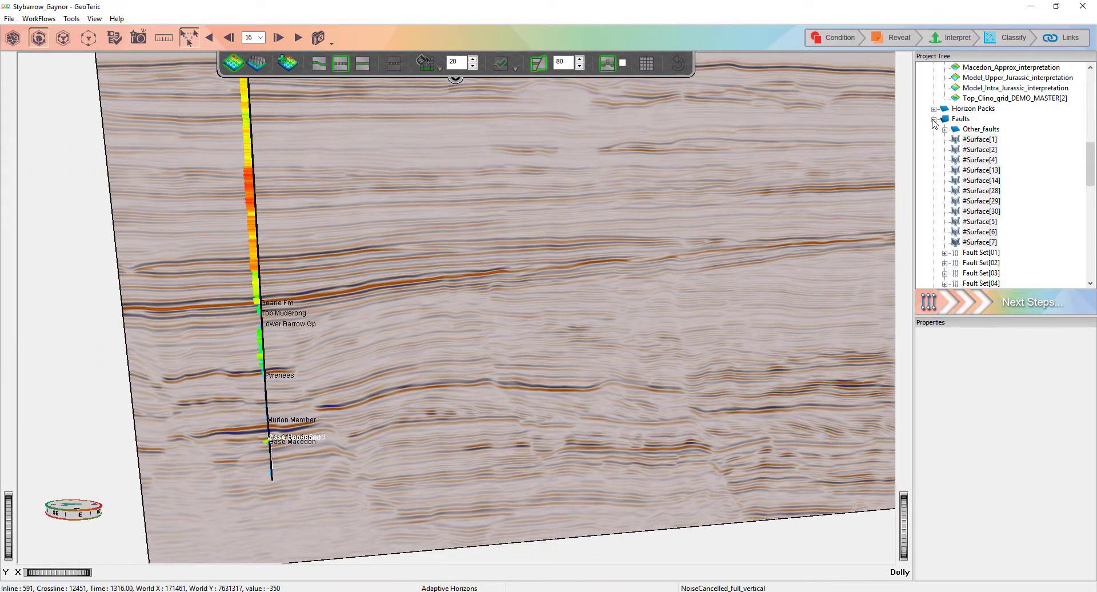
# Open the Stybarrow_Well_Correlation session in Well Correlation & Tie and maximize its window
pyautogui.click(933, 119)
pyautogui.click(960, 263)
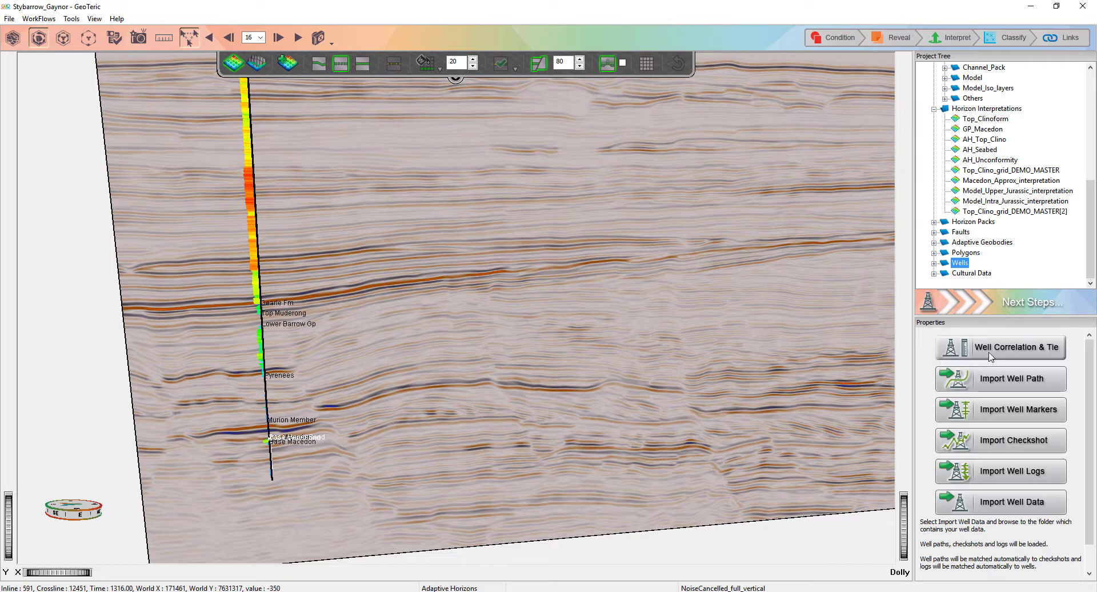
pyautogui.click(1000, 348)
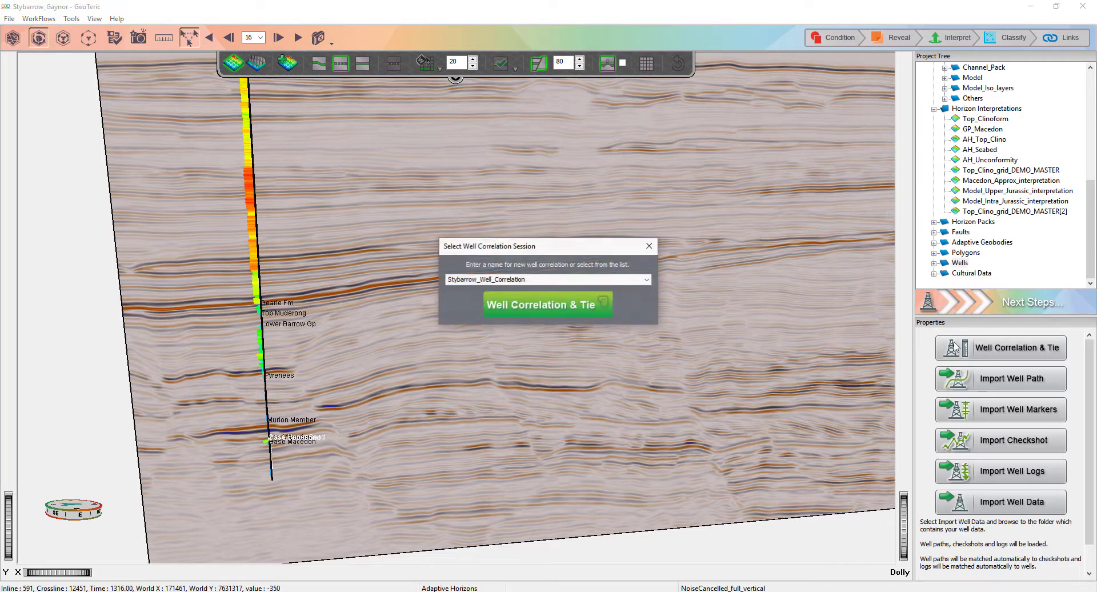
pyautogui.click(522, 309)
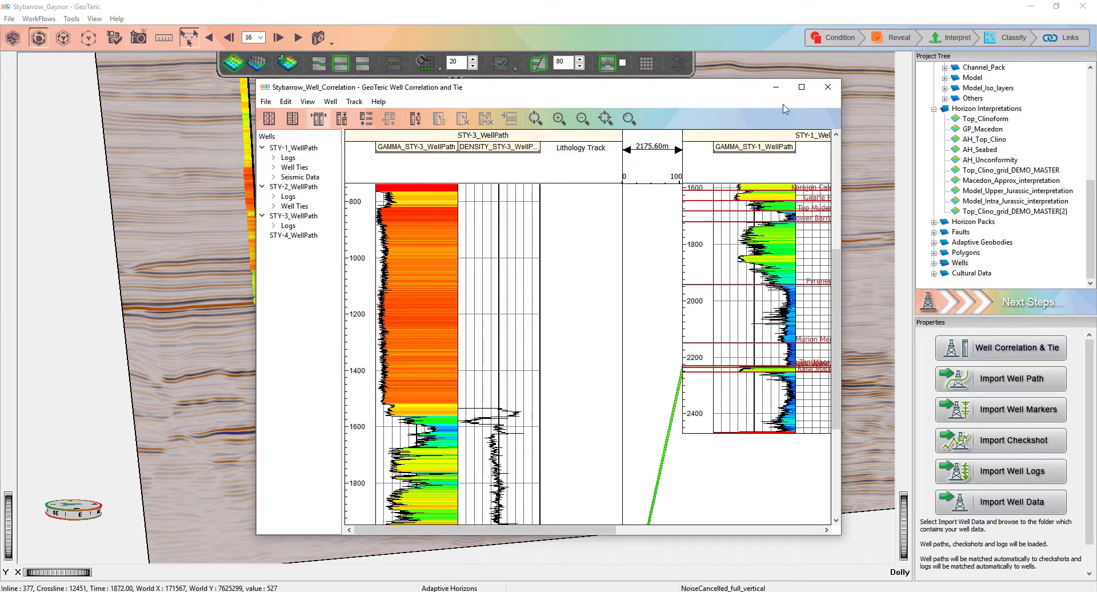
pyautogui.click(801, 87)
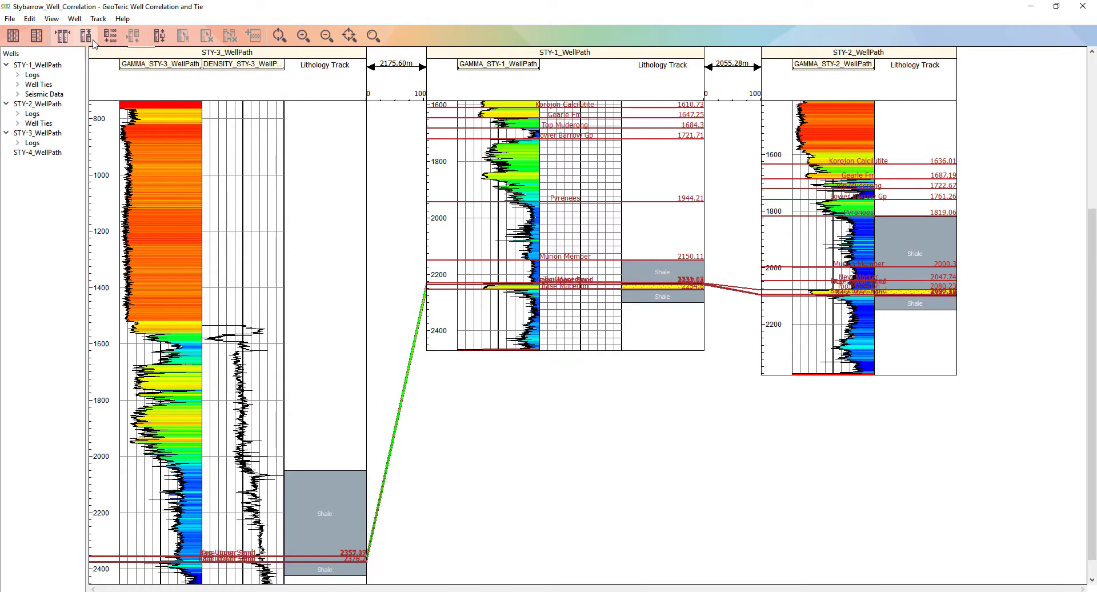
# Align the wells to a depth of 2200 at the center of the screen
pyautogui.click(111, 36)
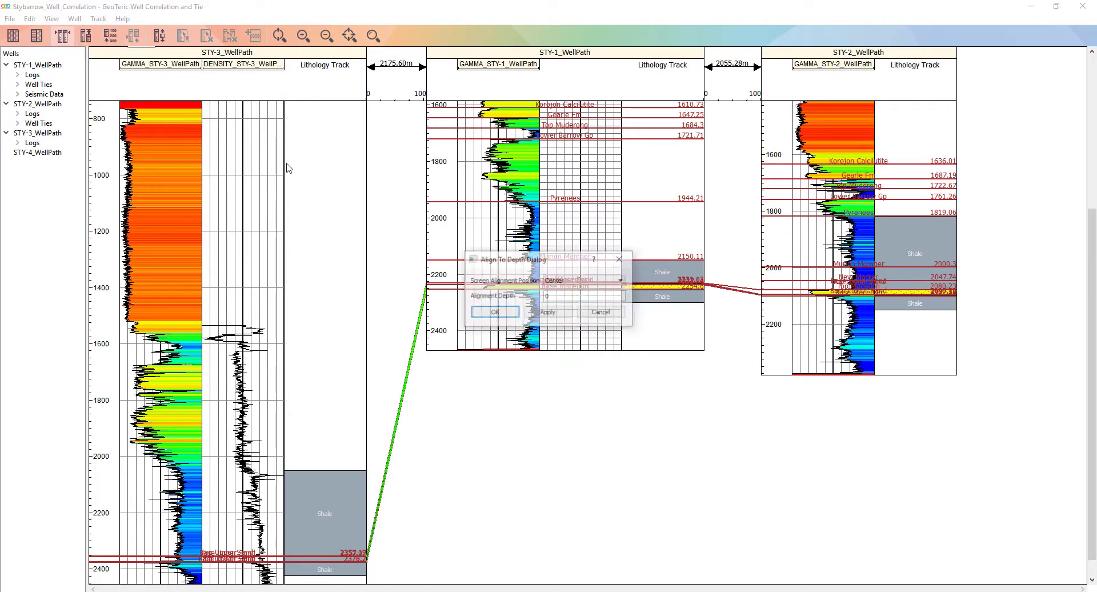
pyautogui.write('22')
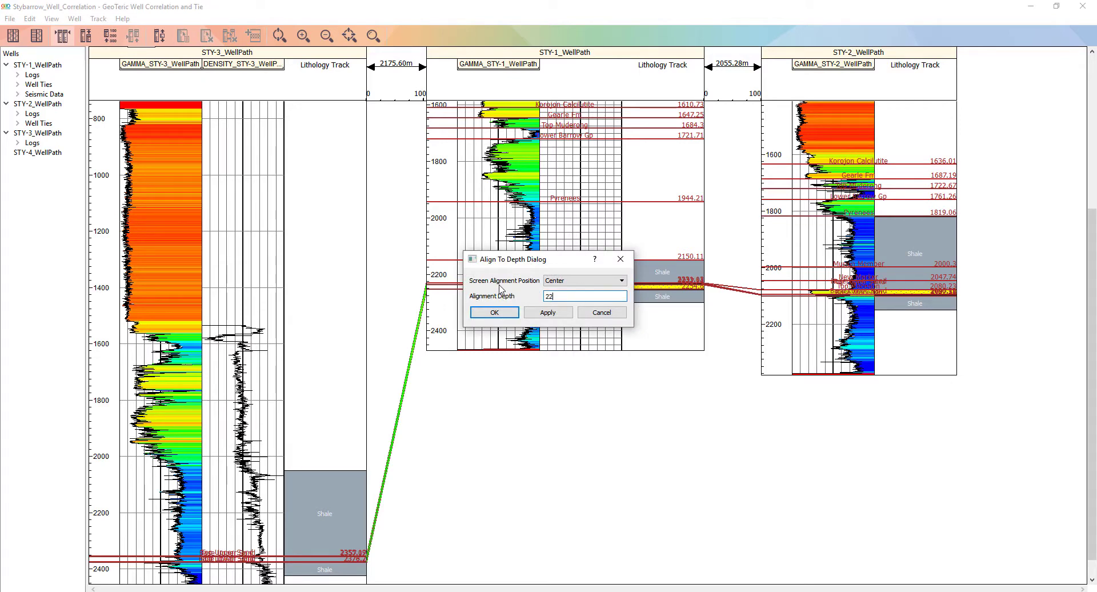
pyautogui.write('00')
pyautogui.press('Return')
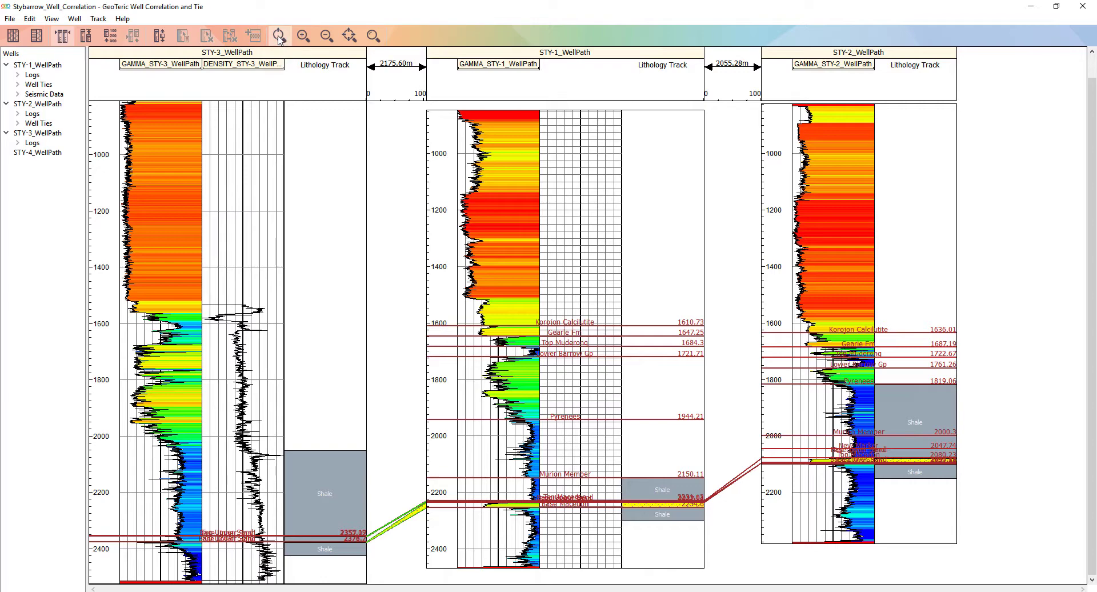
# Shift the STY-2 well downward so its Macedon sand interval sits beside the one in STY-1
pyautogui.click(304, 37)
pyautogui.click(303, 38)
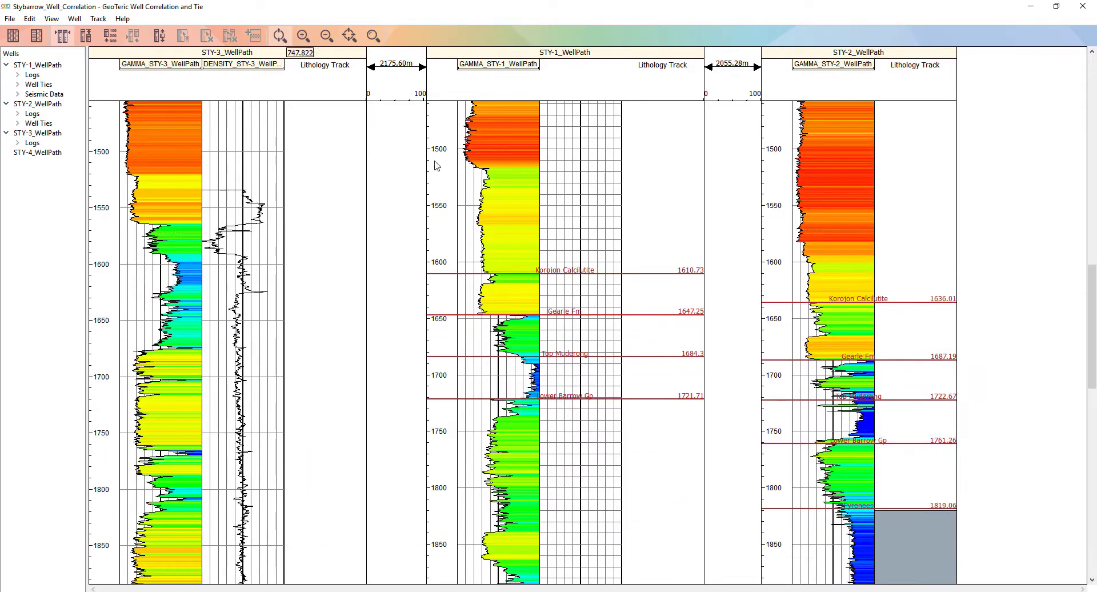
pyautogui.scroll(-3, 614, 385)
pyautogui.scroll(-5, 615, 389)
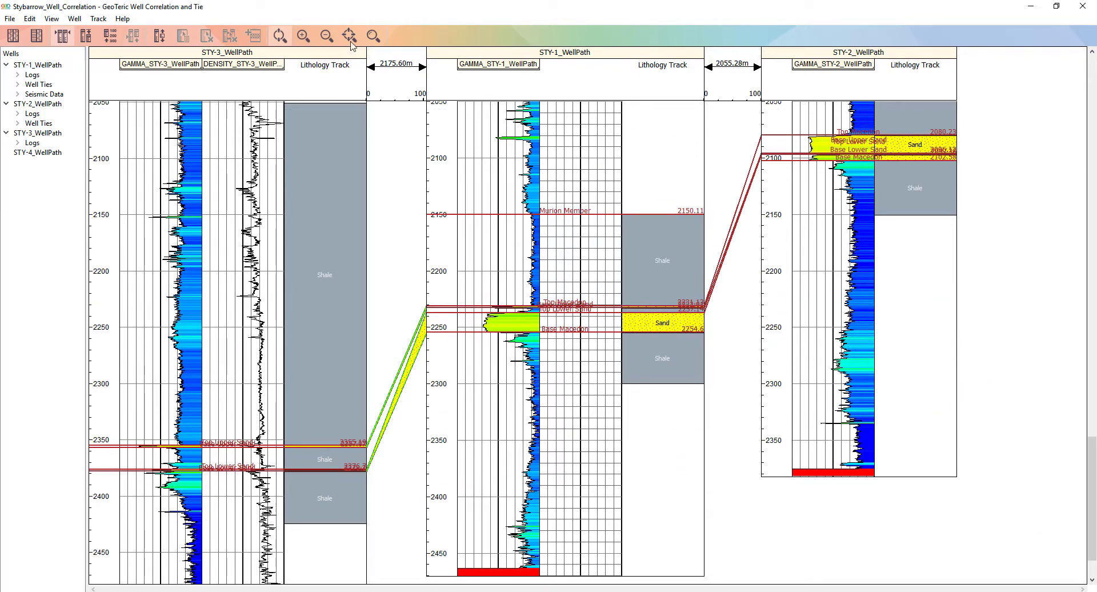
pyautogui.click(303, 36)
pyautogui.scroll(3, 763, 312)
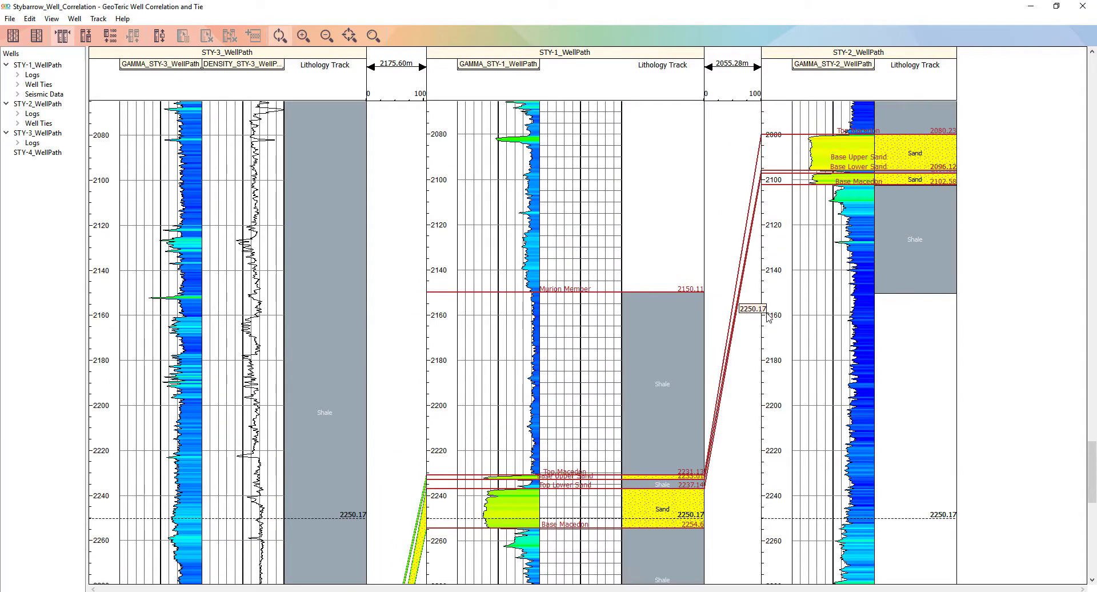
pyautogui.moveTo(780, 212); pyautogui.dragTo(775, 545)
pyautogui.scroll(-5, 857, 434)
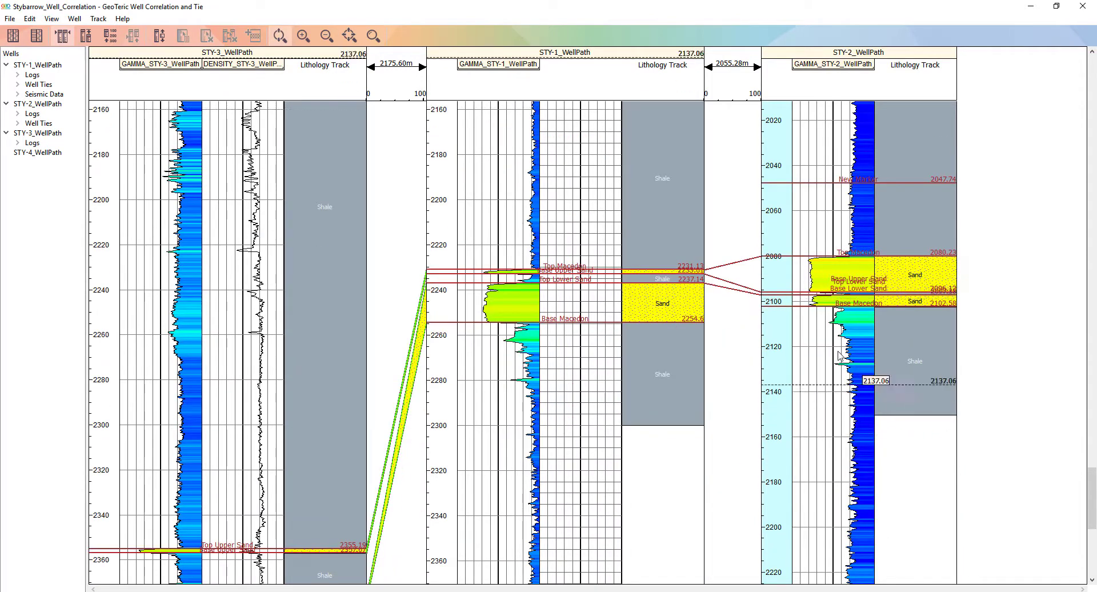
# Correlate Base Macedon and the lower and upper sand intervals from STY-1 to STY-2, and shift STY-2 back upward
pyautogui.click(696, 323)
pyautogui.moveTo(711, 322); pyautogui.dragTo(754, 307)
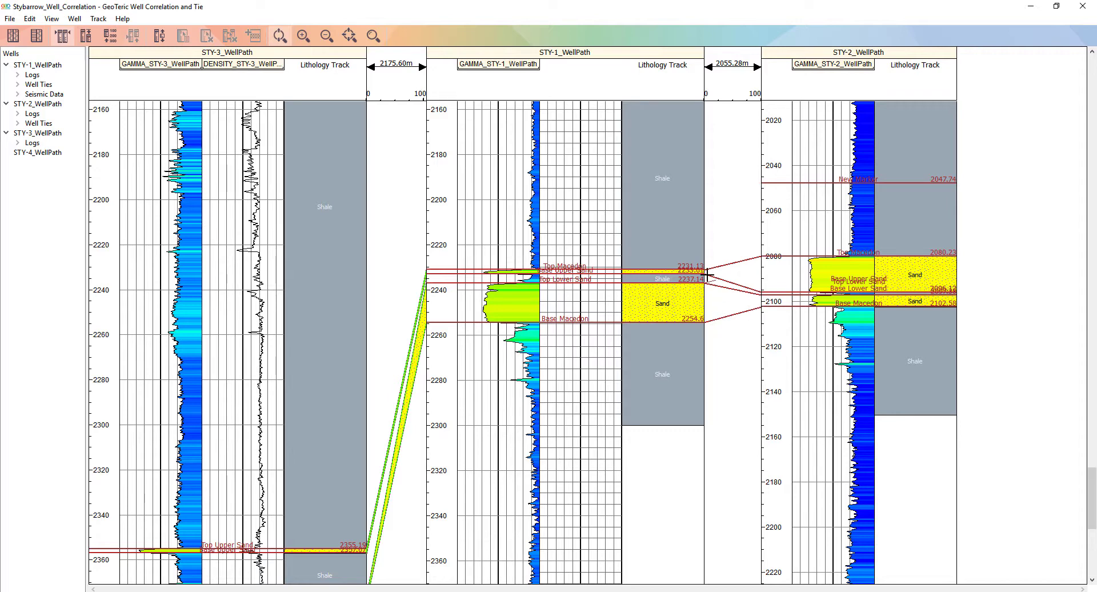
pyautogui.click(686, 289)
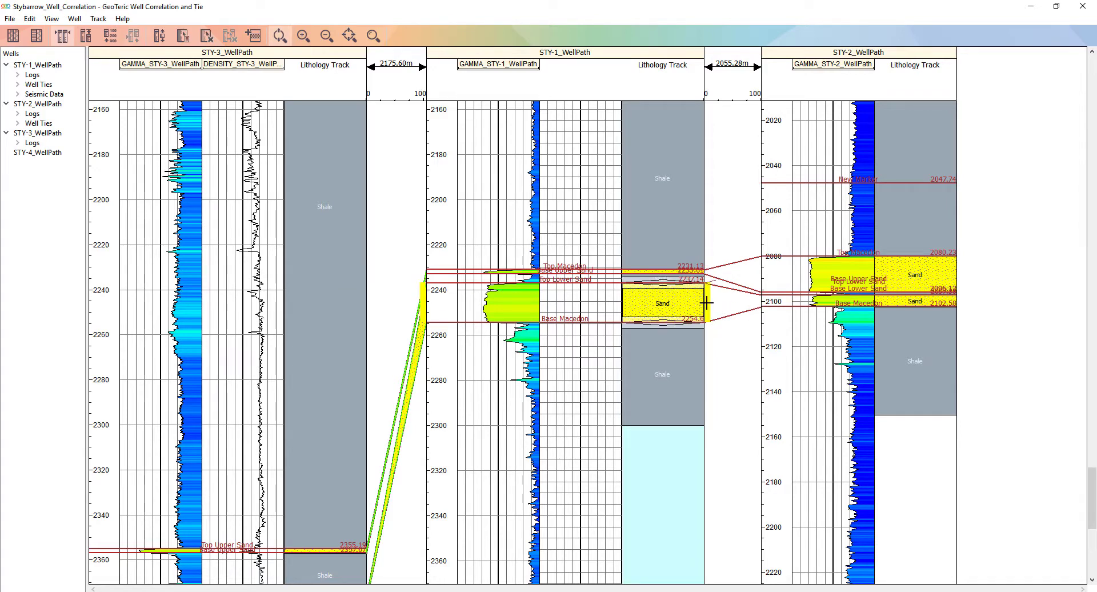
pyautogui.moveTo(707, 303); pyautogui.dragTo(707, 303)
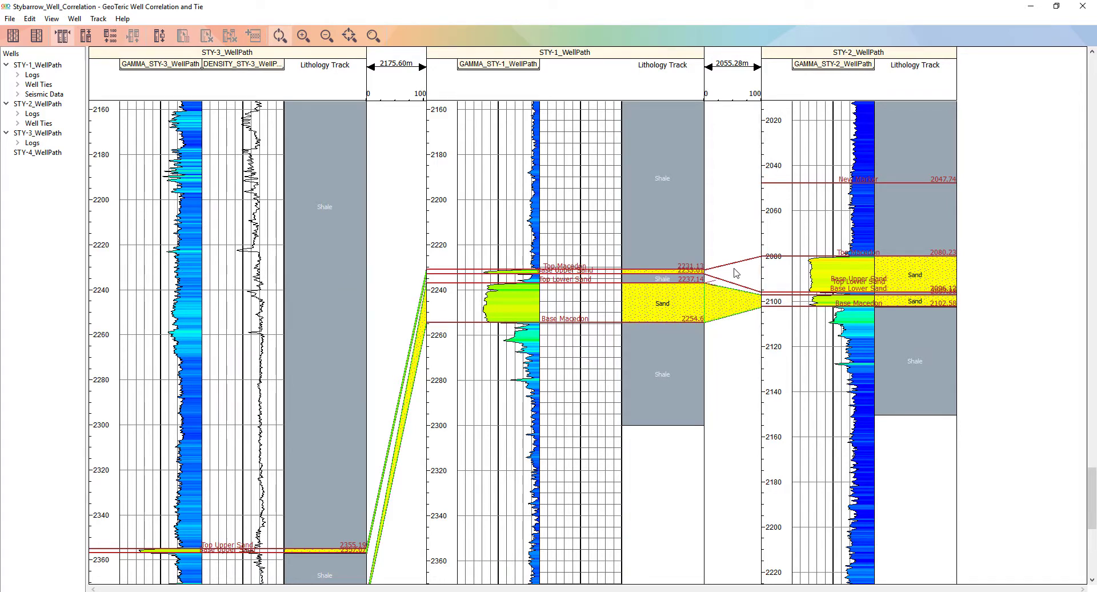
pyautogui.click(700, 270)
pyautogui.moveTo(704, 273); pyautogui.dragTo(709, 271)
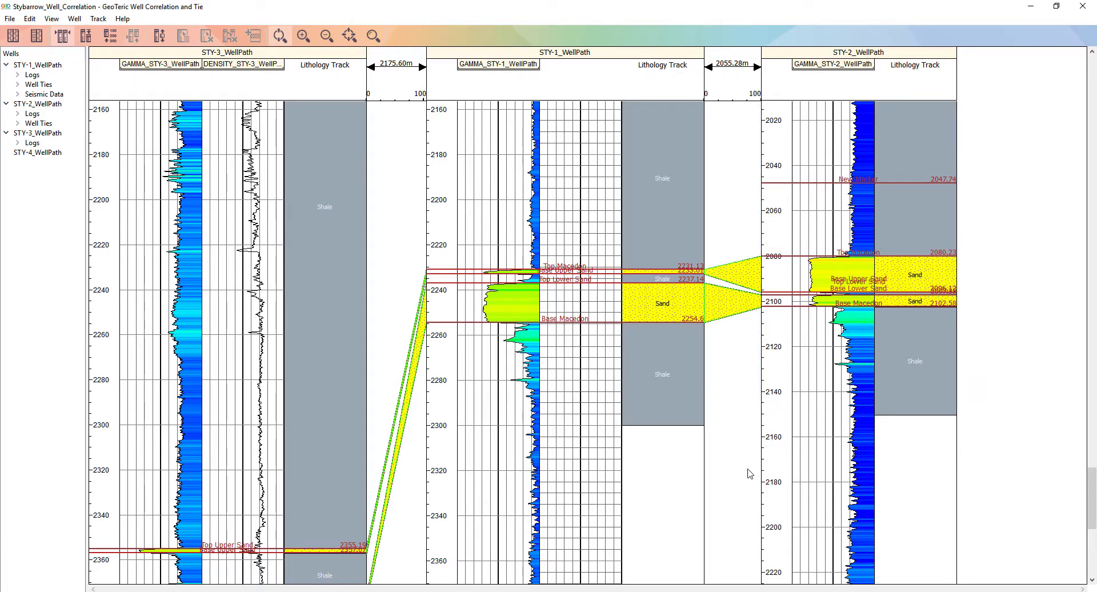
pyautogui.moveTo(778, 485); pyautogui.dragTo(787, 290)
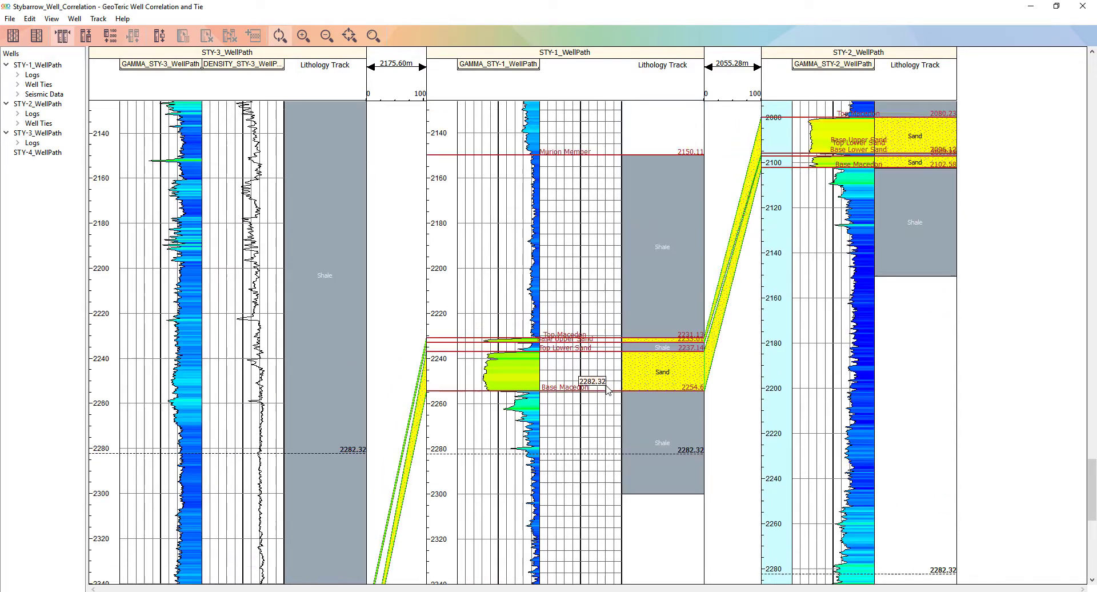
pyautogui.scroll(3, 607, 390)
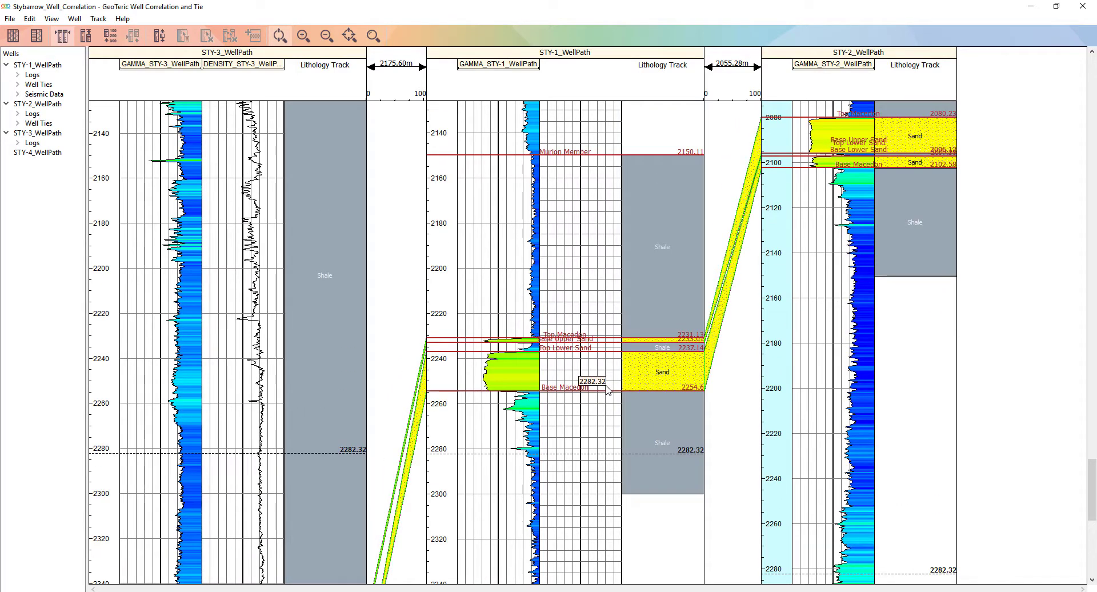
# Add the Noise_Cancelled seismic data from STY-1's GP1 well tie to the empty track beside its gamma log
pyautogui.click(18, 84)
pyautogui.click(28, 94)
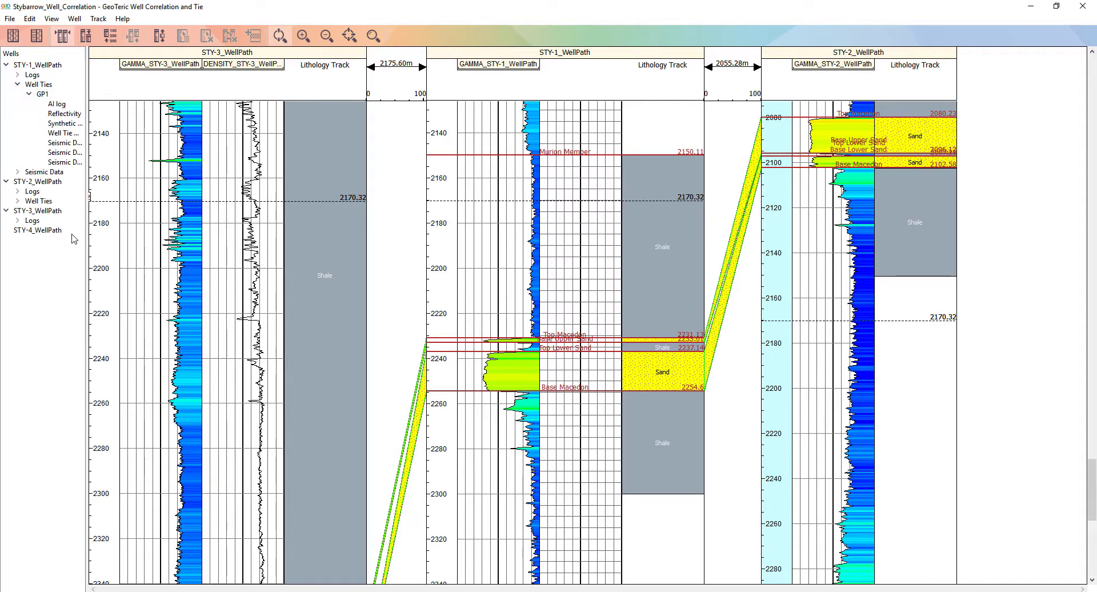
pyautogui.moveTo(87, 222); pyautogui.dragTo(180, 221)
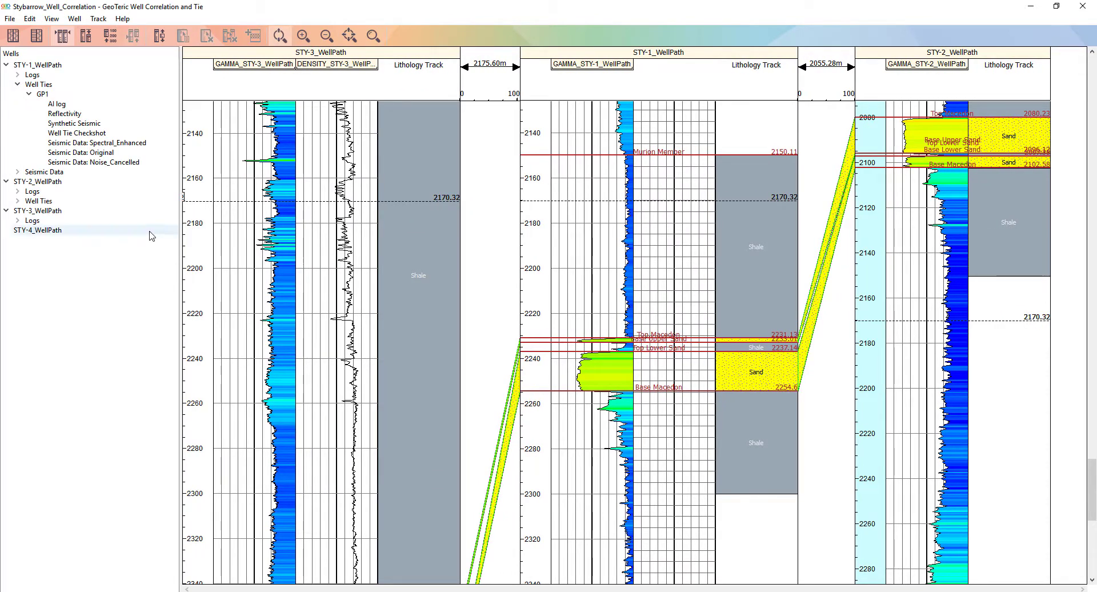
pyautogui.click(79, 163)
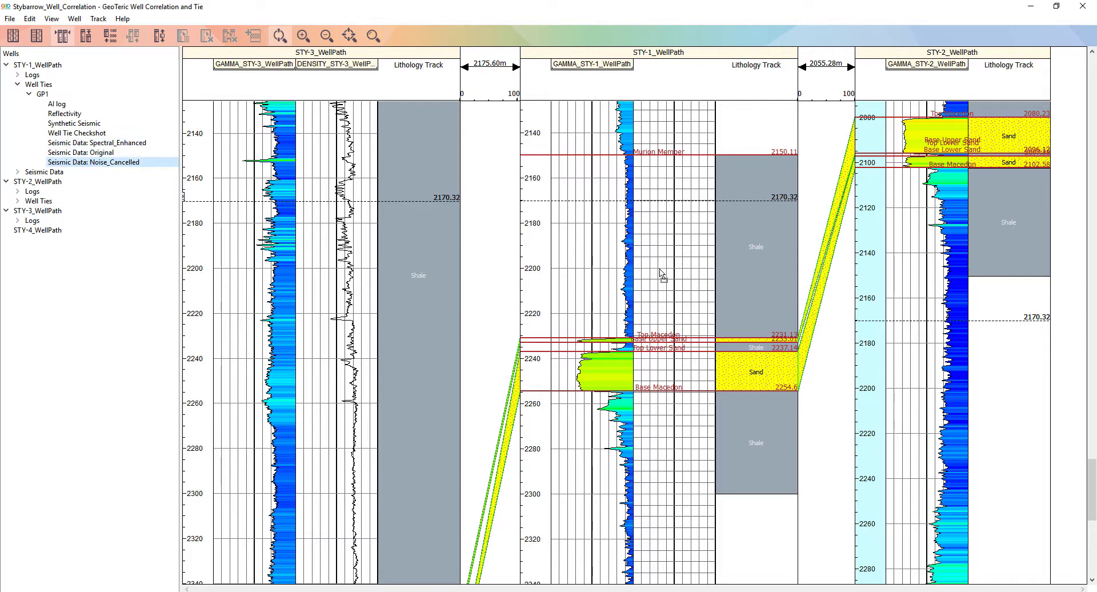
pyautogui.moveTo(660, 273); pyautogui.dragTo(660, 273)
pyautogui.scroll(-12, 705, 363)
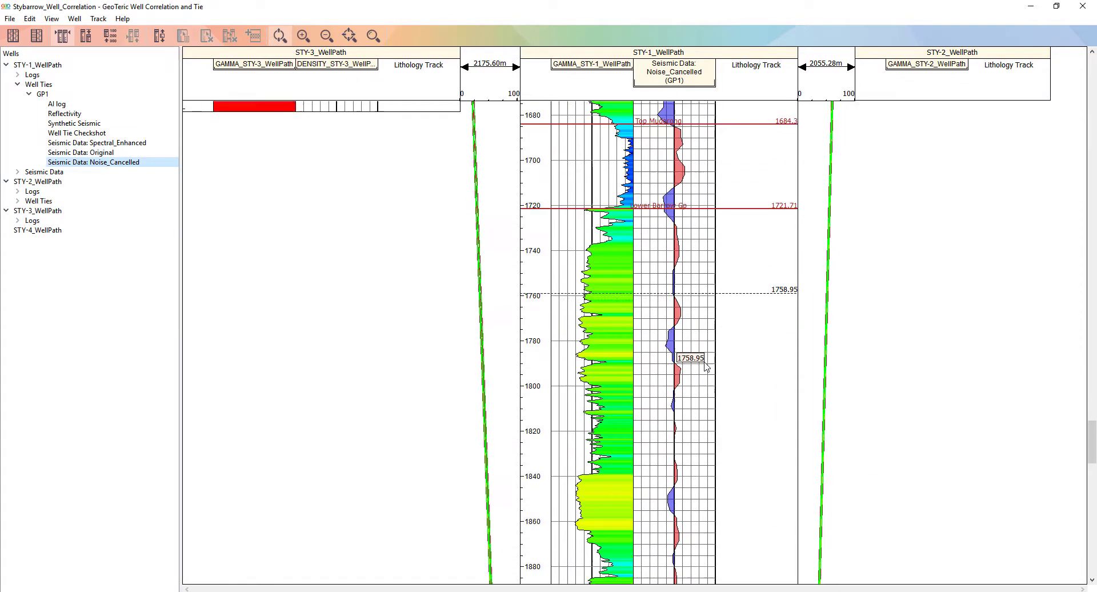
pyautogui.scroll(-8, 706, 366)
pyautogui.scroll(2, 705, 366)
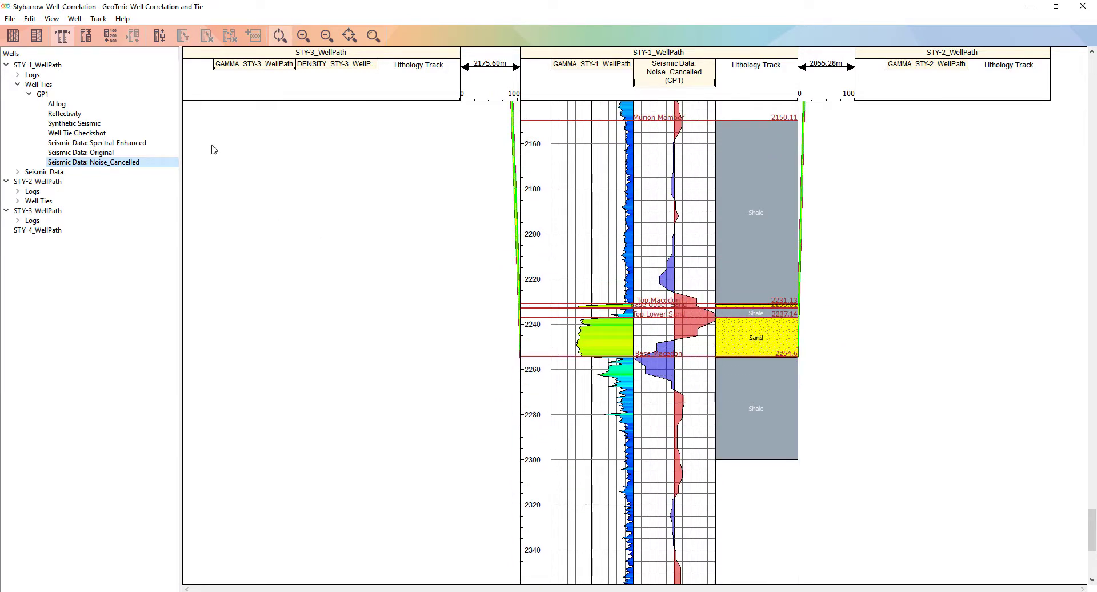
# Overlay the GP1 Synthetic Seismic on the Noise_Cancelled track of STY-1, and close the well correlation window
pyautogui.click(78, 126)
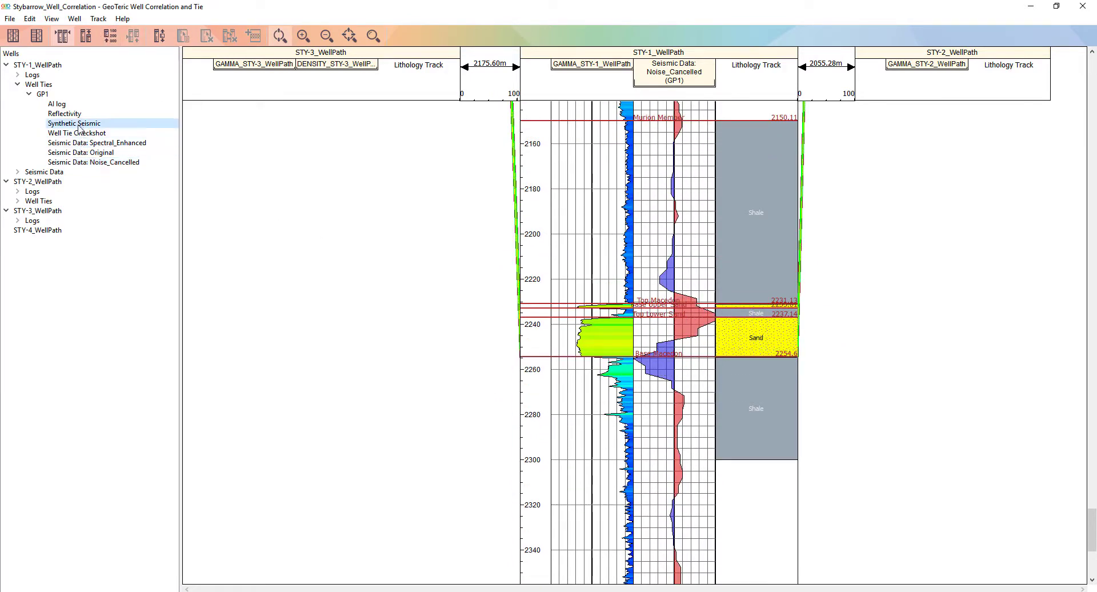
pyautogui.moveTo(78, 127); pyautogui.dragTo(478, 254)
pyautogui.moveTo(657, 330); pyautogui.dragTo(657, 331)
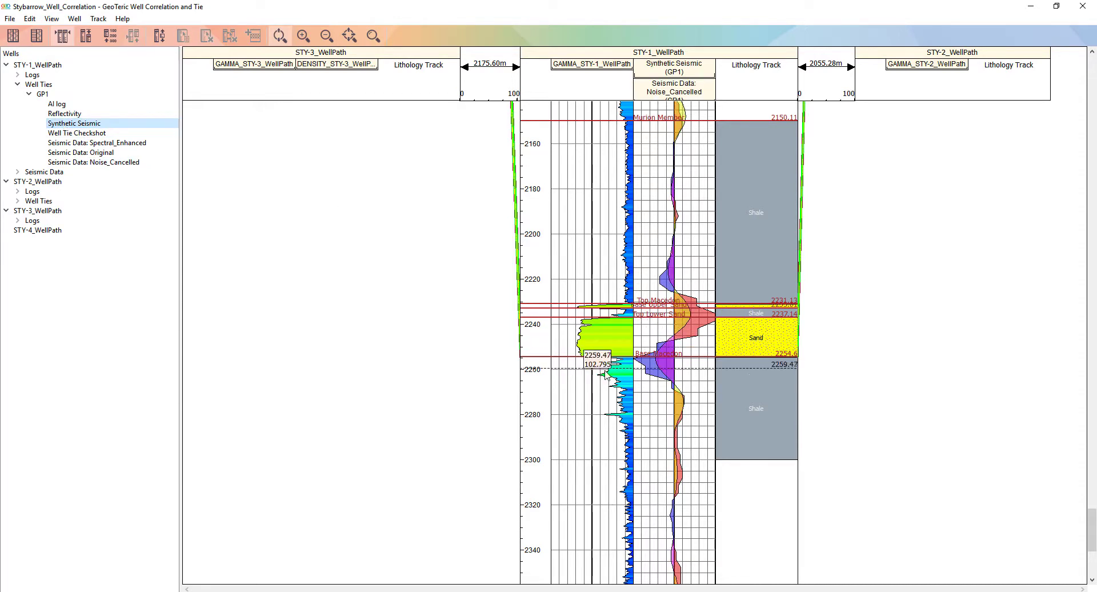
pyautogui.click(649, 373)
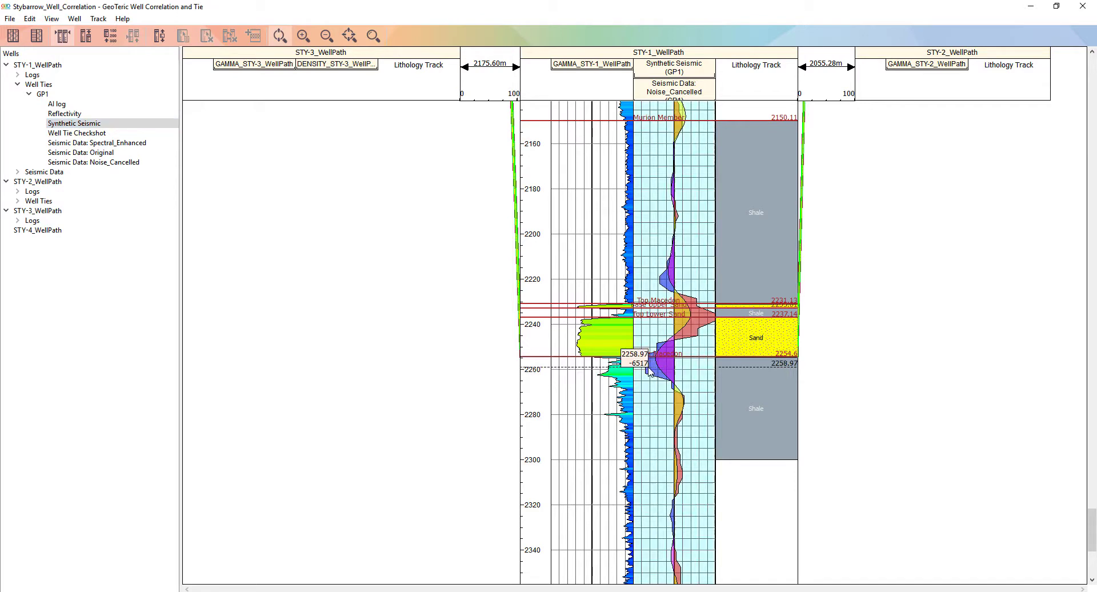
pyautogui.moveTo(649, 371)
pyautogui.mouseDown()
pyautogui.moveTo(652, 341)
pyautogui.moveTo(651, 374)
pyautogui.moveTo(661, 360)
pyautogui.mouseUp()
pyautogui.click(1083, 6)
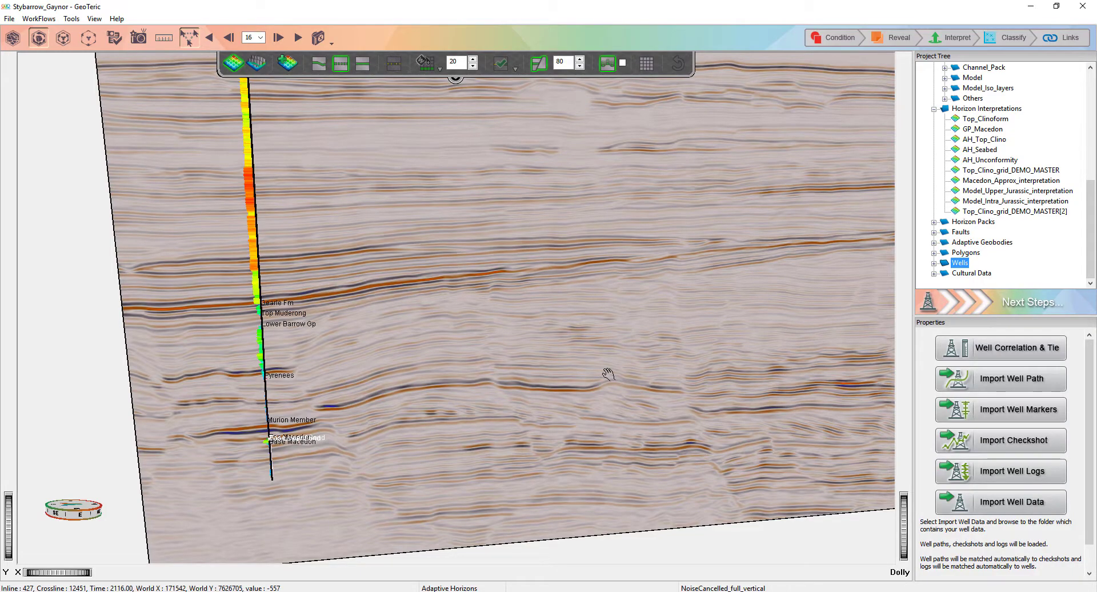
# Create a new adaptive horizon on the crossline and pick it from the Pyrenees event at STY-1 across the faulted section
pyautogui.moveTo(420, 345); pyautogui.dragTo(590, 349)
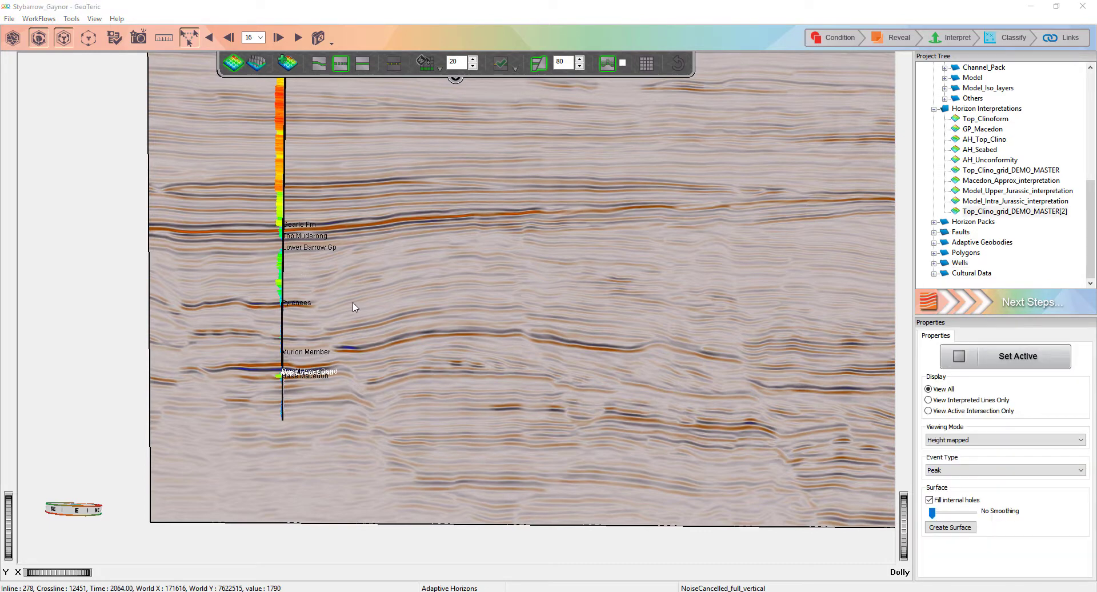
pyautogui.rightClick(347, 236)
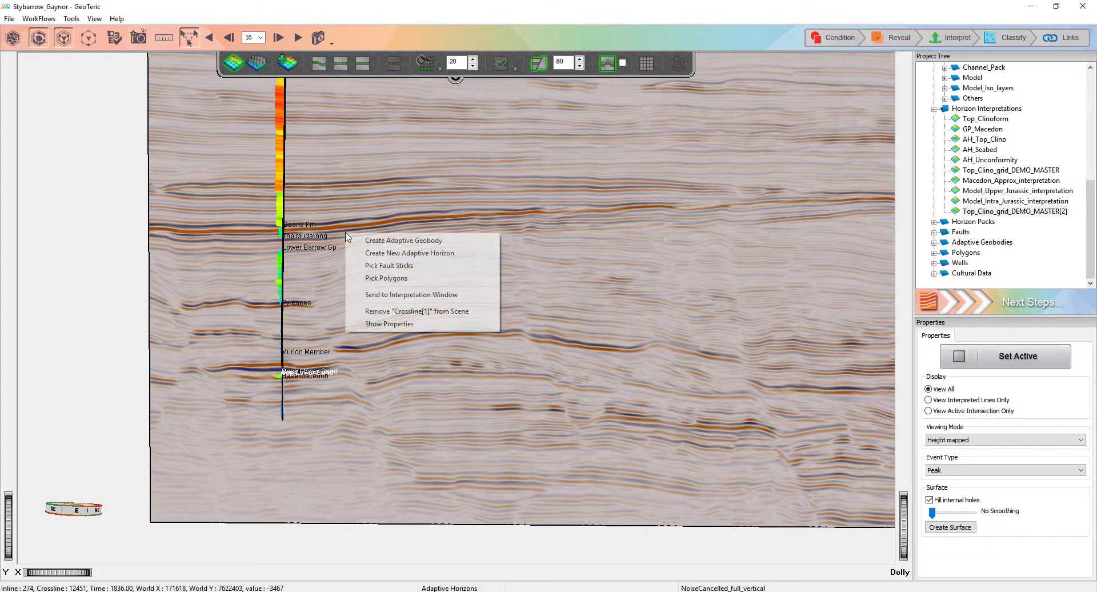
pyautogui.click(414, 258)
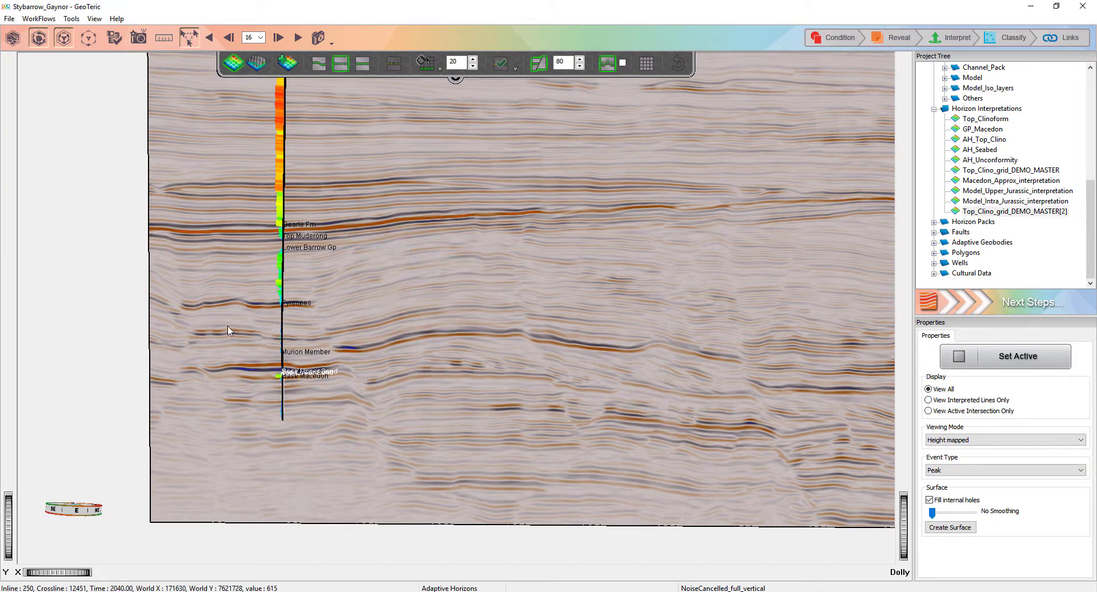
pyautogui.click(184, 306)
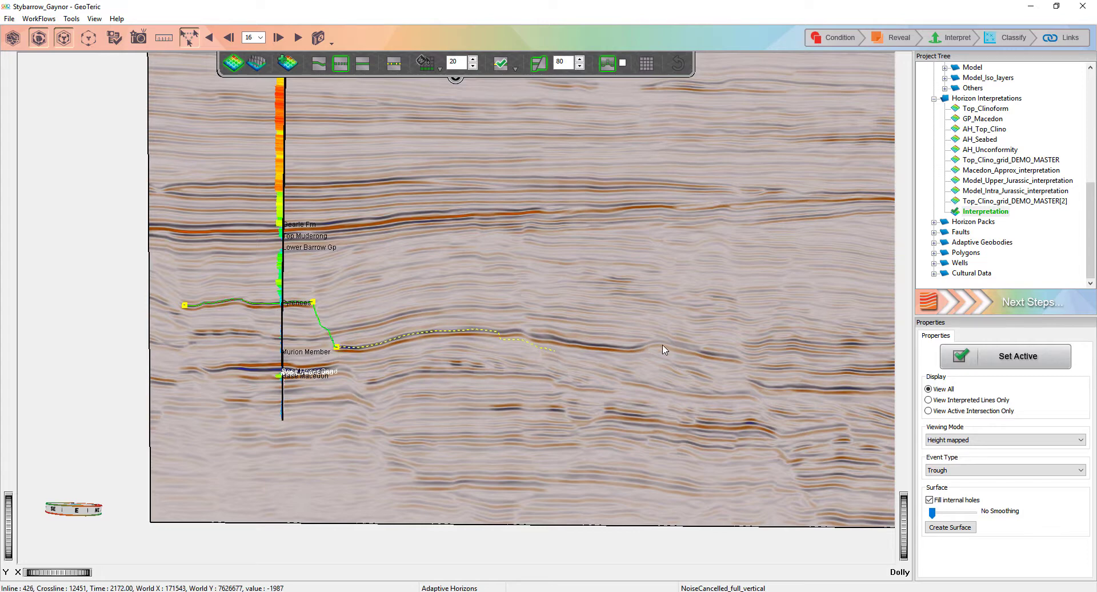
pyautogui.click(740, 362)
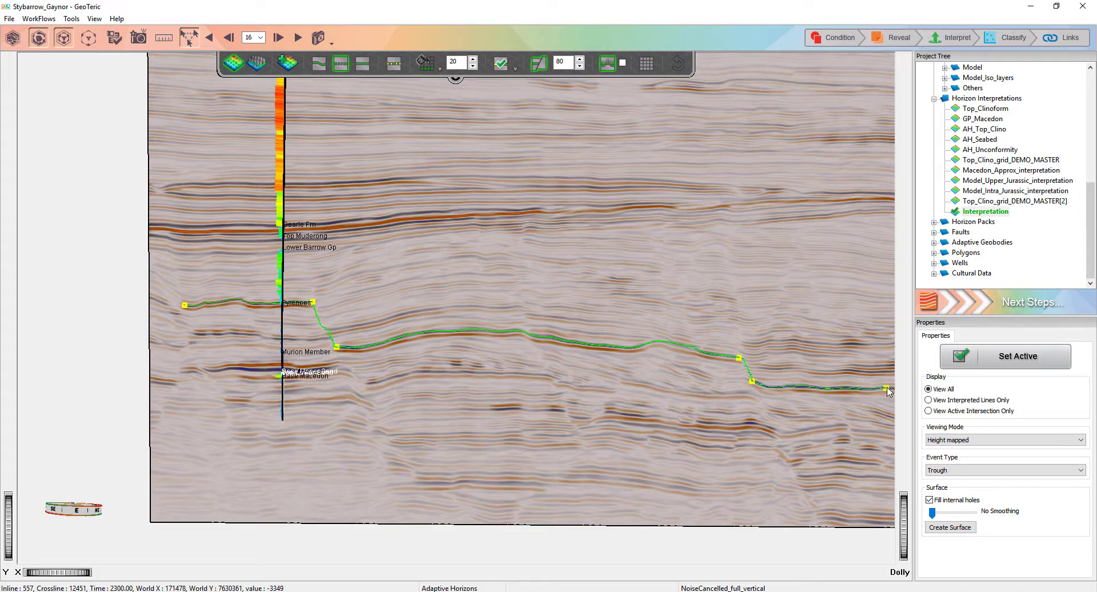
# Finish the pick on the current crossline and move the section to crossline 12164
pyautogui.press('Escape')
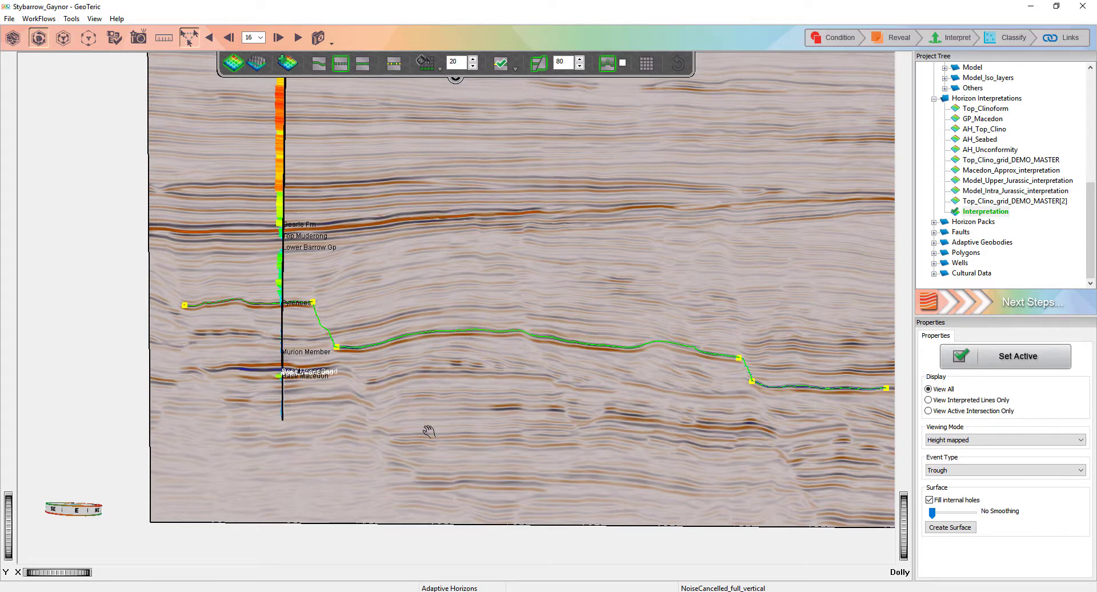
pyautogui.moveTo(428, 431); pyautogui.dragTo(426, 418)
pyautogui.scroll(-3, 402, 457)
pyautogui.moveTo(402, 458); pyautogui.dragTo(357, 515, button='middle')
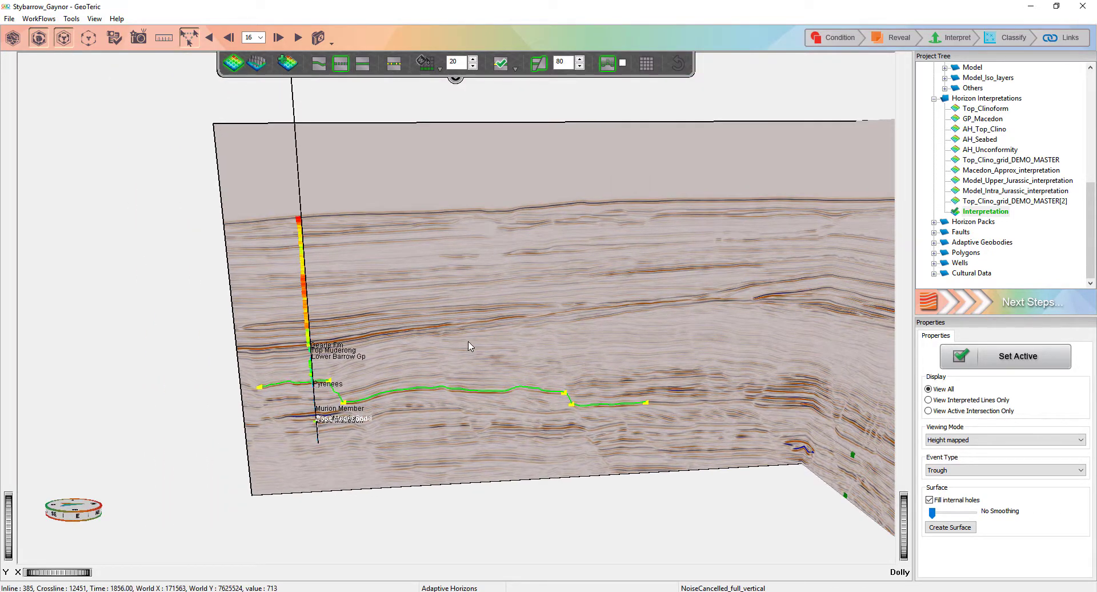
pyautogui.keyDown('shift'); pyautogui.moveTo(488, 340); pyautogui.dragTo(481, 290); pyautogui.keyUp('shift')
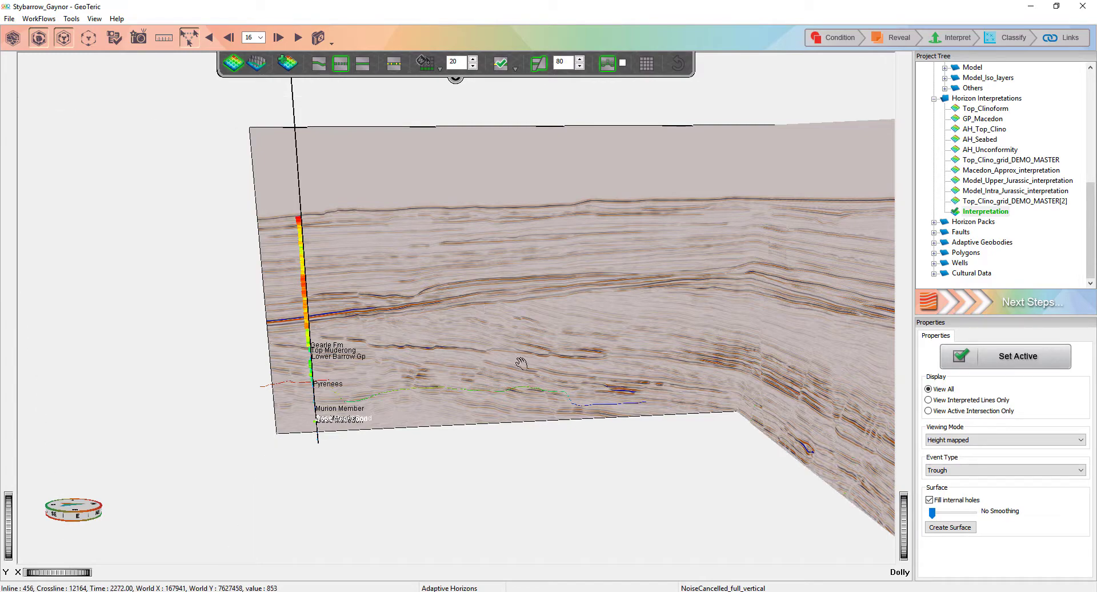
pyautogui.moveTo(521, 363); pyautogui.dragTo(602, 273, button='middle')
pyautogui.moveTo(601, 273); pyautogui.dragTo(627, 262)
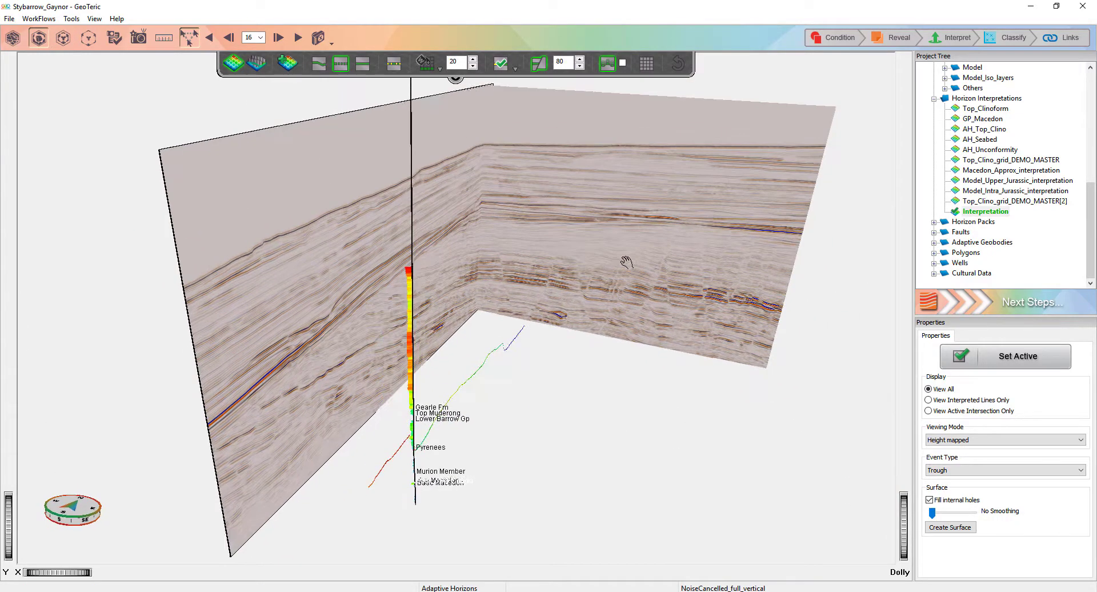
# Move the inline section to inline 694 through the faulted interval
pyautogui.scroll(5, 612, 286)
pyautogui.moveTo(564, 298); pyautogui.dragTo(375, 406, button='middle')
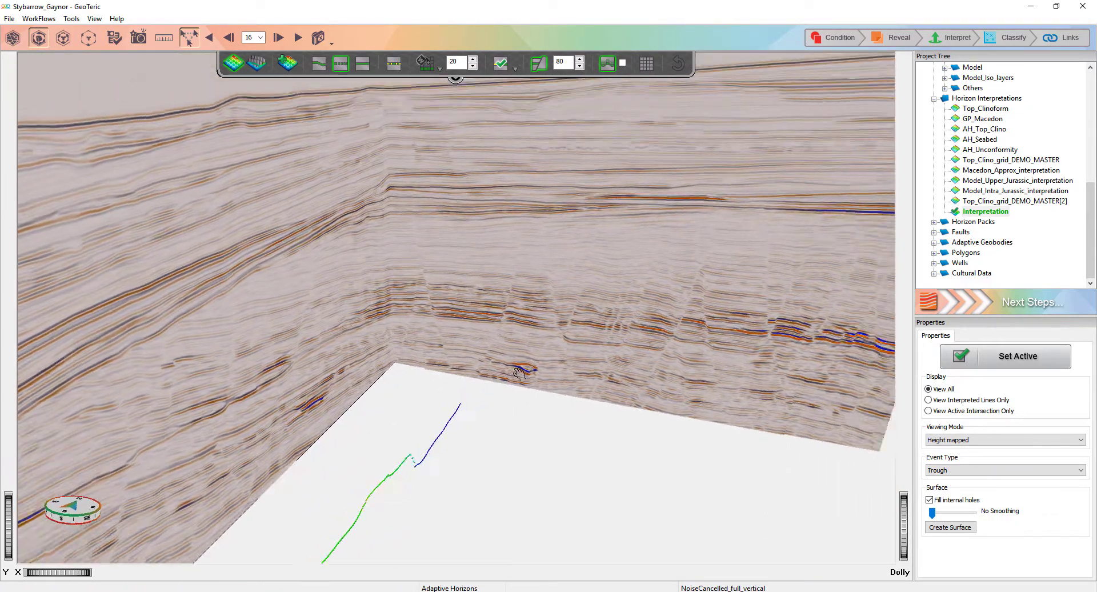
pyautogui.moveTo(490, 377); pyautogui.dragTo(517, 372)
pyautogui.keyDown('shift'); pyautogui.moveTo(580, 273); pyautogui.dragTo(575, 288); pyautogui.keyUp('shift')
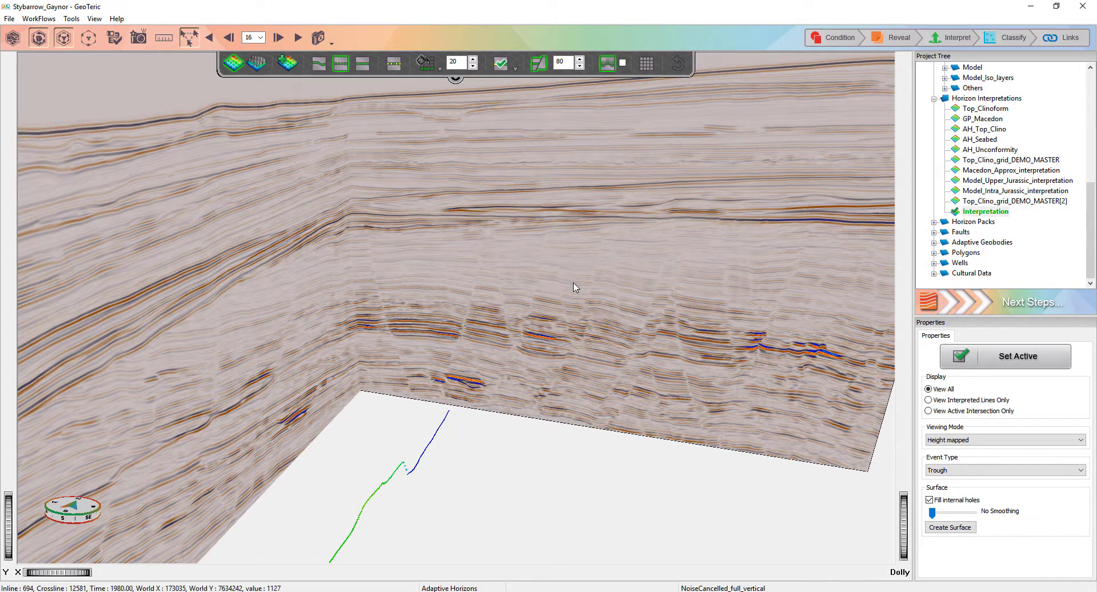
pyautogui.moveTo(561, 352); pyautogui.dragTo(640, 284, button='middle')
pyautogui.moveTo(559, 315); pyautogui.dragTo(553, 323, button='middle')
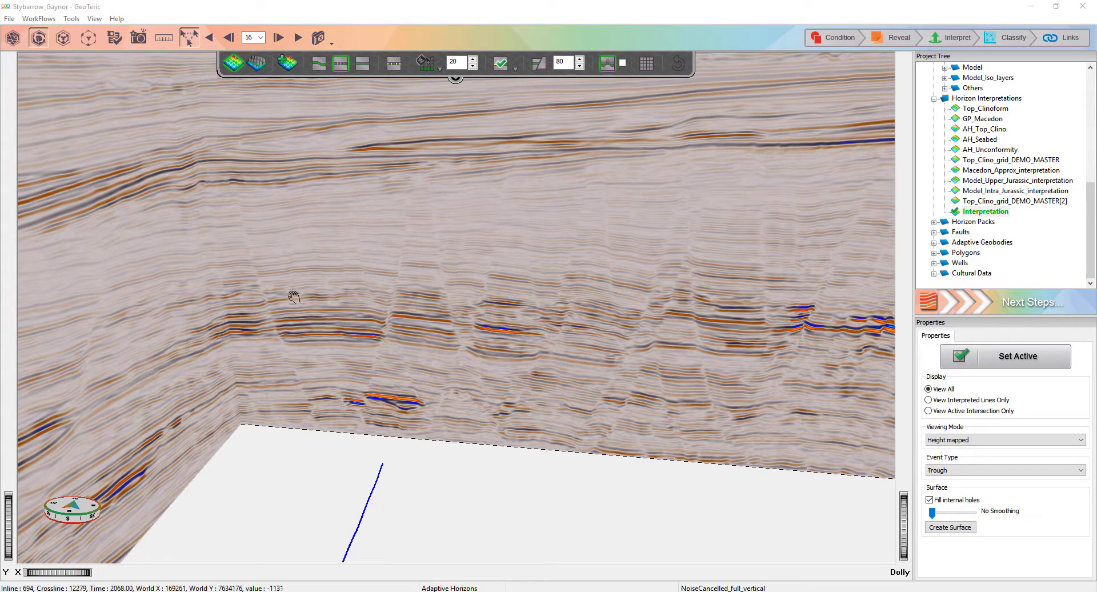
# Pick the trough event on inline 694 from the crossline corner across the fault blocks
pyautogui.click(267, 324)
pyautogui.press('Escape')
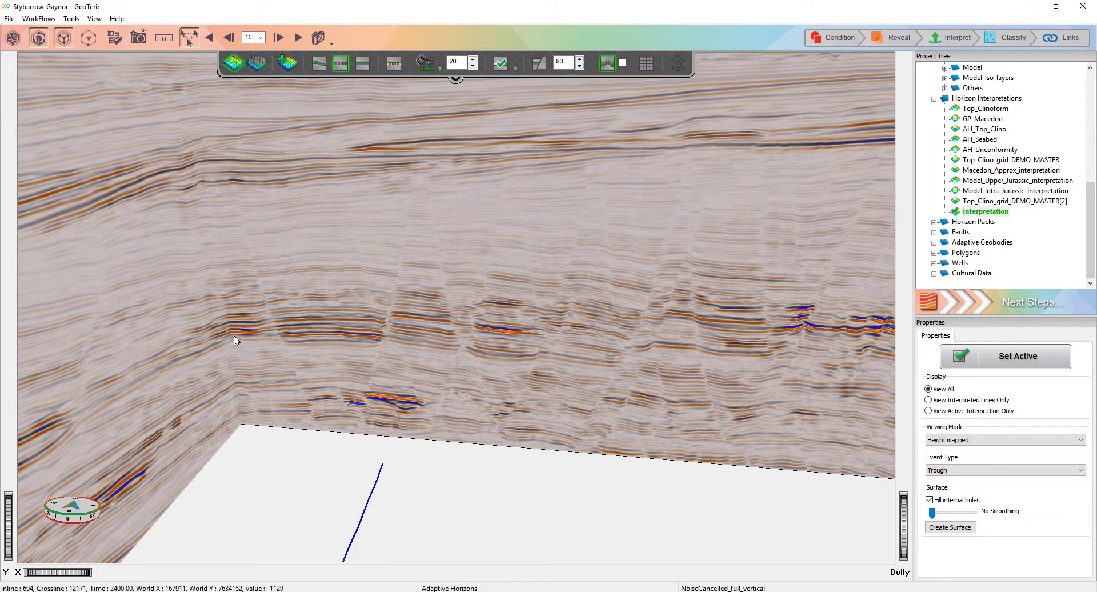
pyautogui.click(235, 336)
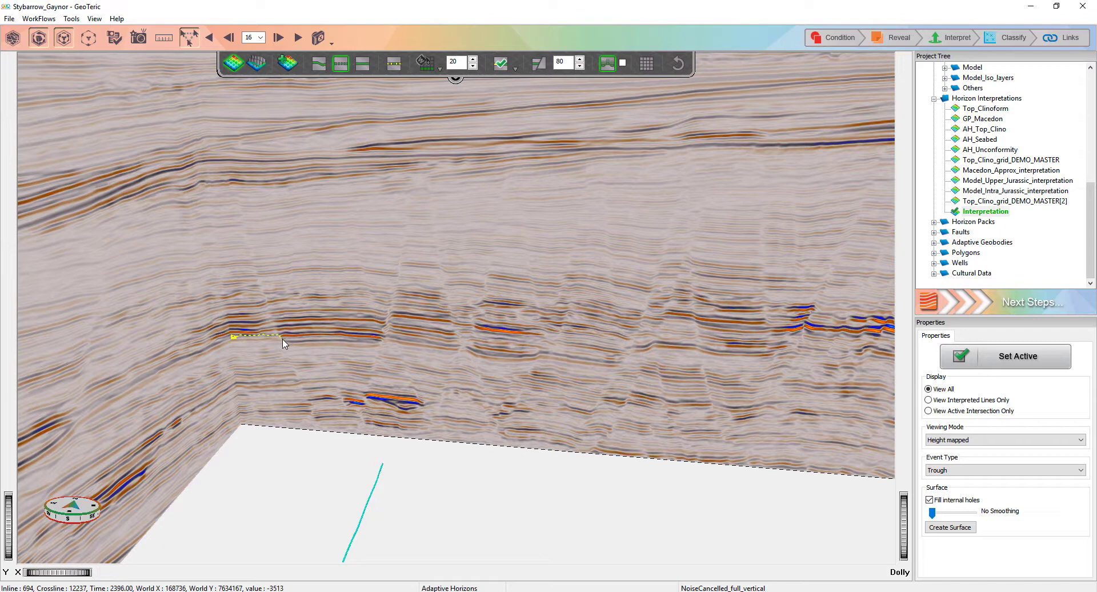
pyautogui.click(285, 340)
pyautogui.click(621, 364)
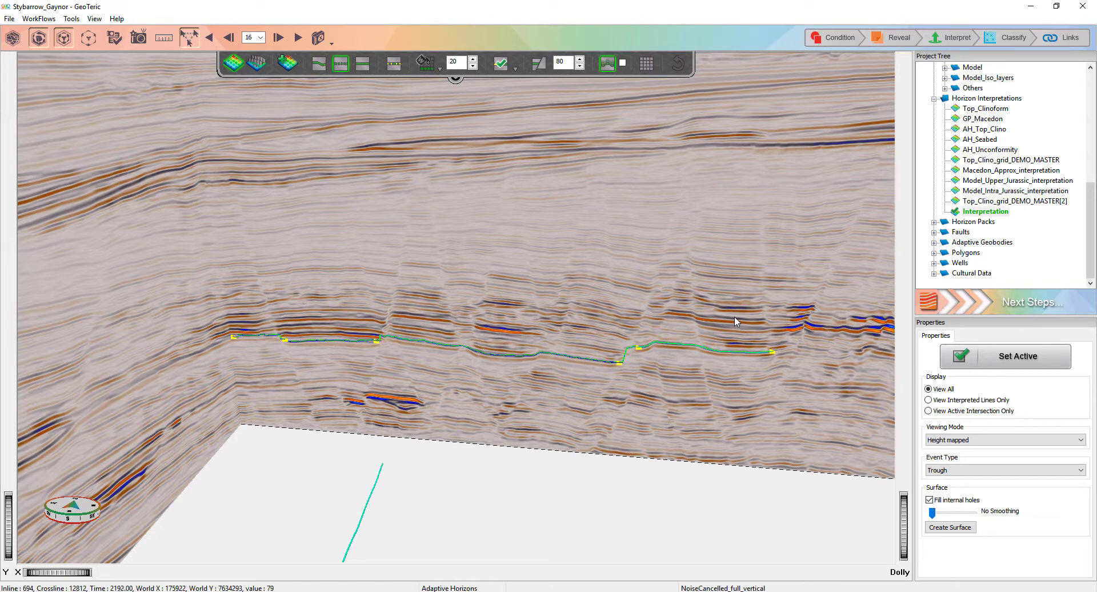
# Advance to inline 678 and pick the same trough event across the fault blocks
pyautogui.press('Right')
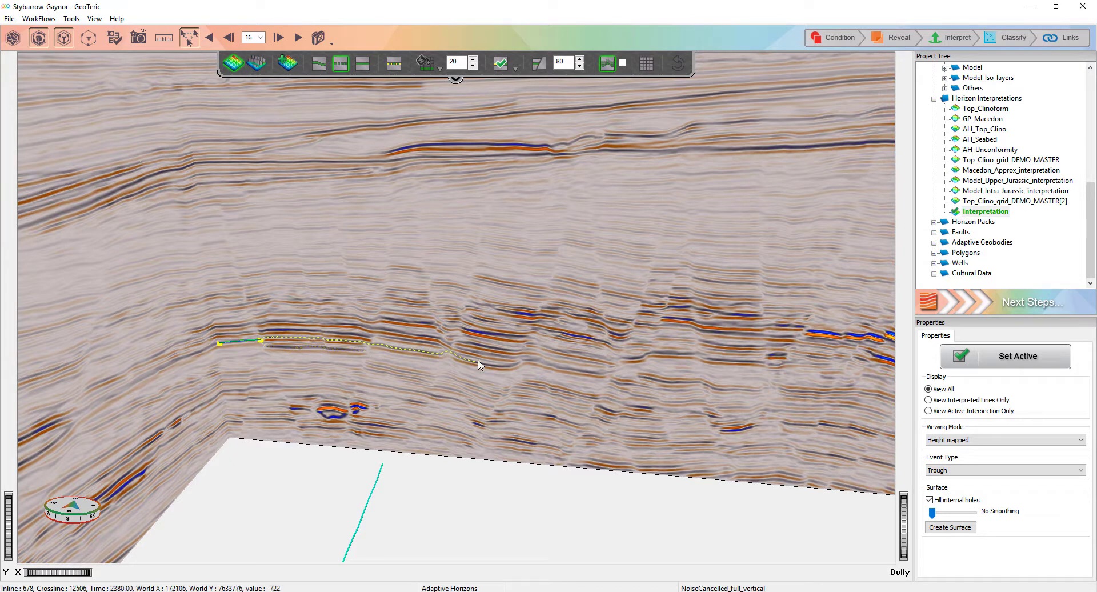
pyautogui.click(365, 351)
pyautogui.click(614, 373)
pyautogui.click(624, 359)
pyautogui.doubleClick(763, 361)
# Check the filled surface against inline 694, and continue the trough pick across the faults on inline 662
pyautogui.press('Up')
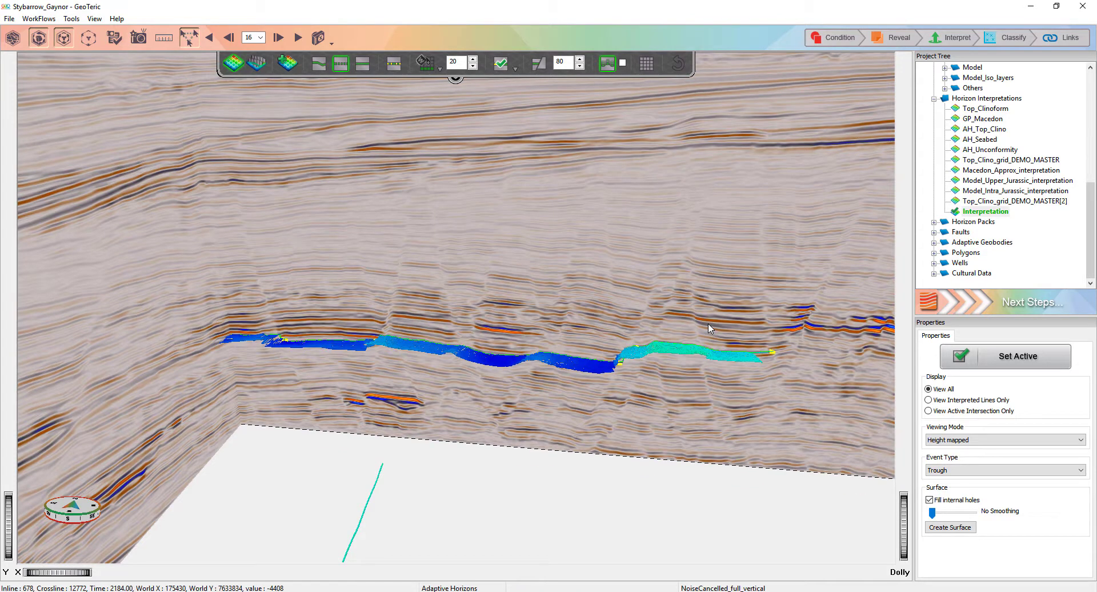
pyautogui.press('Up')
pyautogui.press('Up')
pyautogui.press('Up')
pyautogui.press('Up')
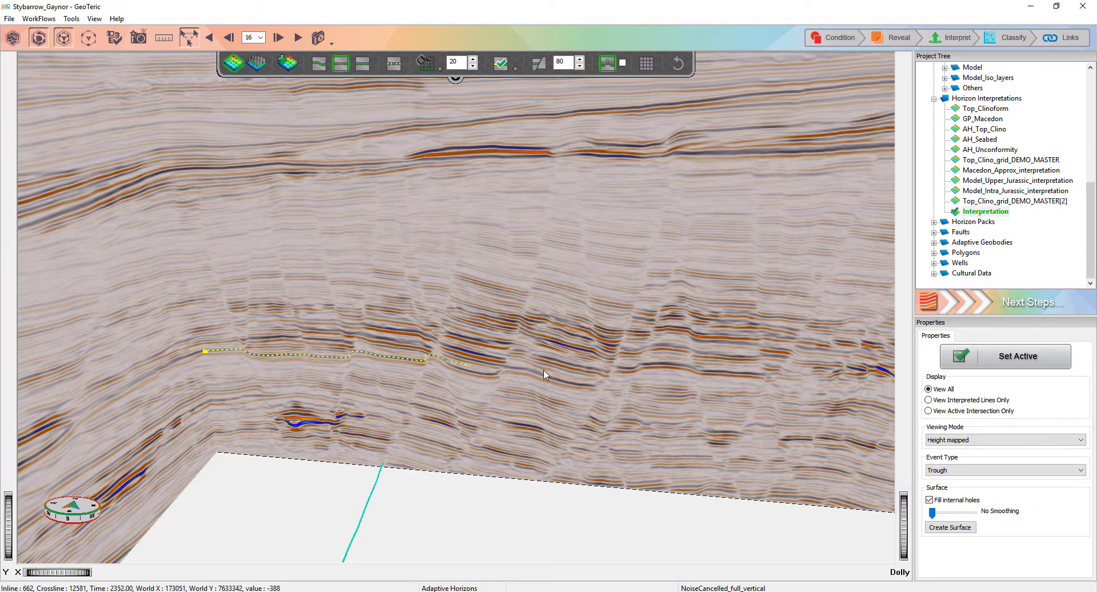
pyautogui.doubleClick(600, 382)
pyautogui.doubleClick(762, 375)
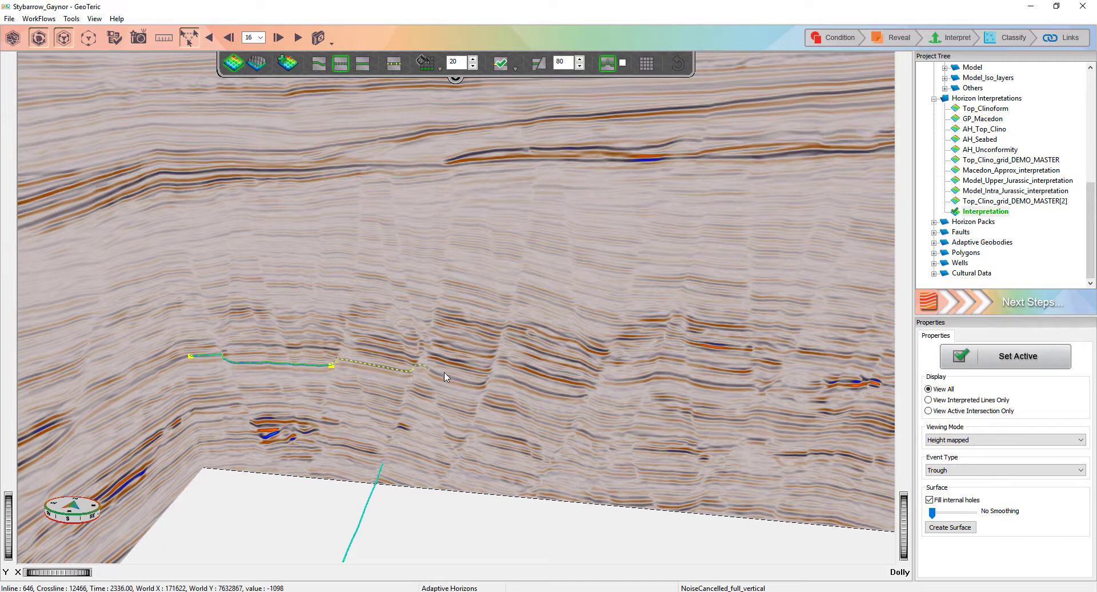
# Pick the trough event across the faults on inline 646, and move the section back to inline 726
pyautogui.click(588, 394)
pyautogui.click(762, 392)
pyautogui.click(648, 350)
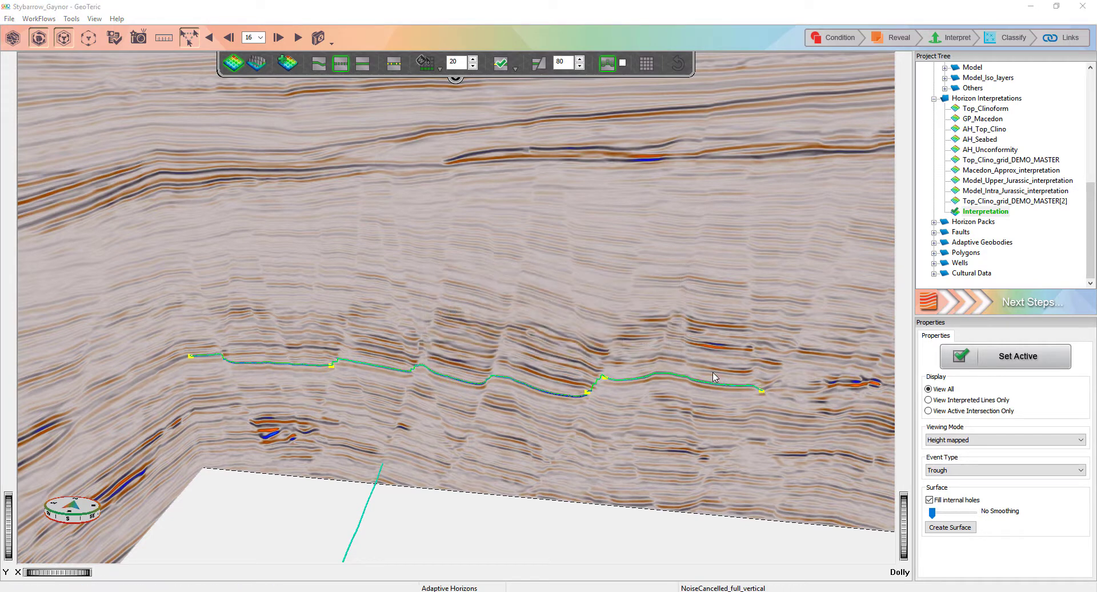
pyautogui.scroll(5, 704, 356)
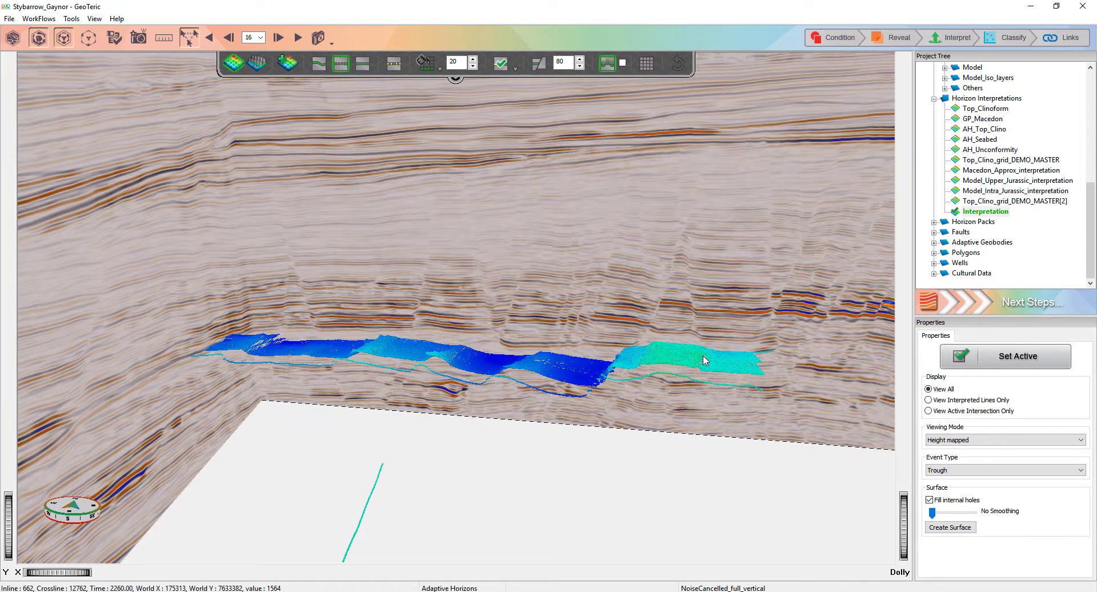
# Switch the new Interpretation horizon to data-mapped viewing with HDFD_Blend_20Hz_40Hz_60Hz as its mapping source
pyautogui.moveTo(441, 291); pyautogui.dragTo(428, 350)
pyautogui.moveTo(493, 434); pyautogui.dragTo(506, 466, button='middle')
pyautogui.moveTo(508, 230); pyautogui.dragTo(550, 497)
pyautogui.click(958, 439)
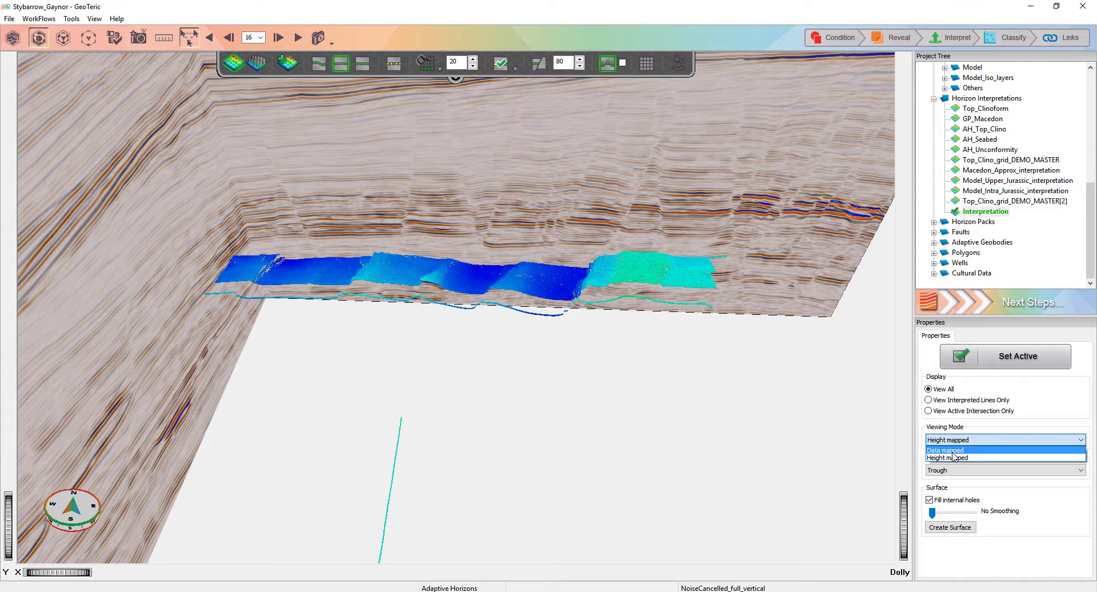
pyautogui.click(953, 457)
pyautogui.click(991, 465)
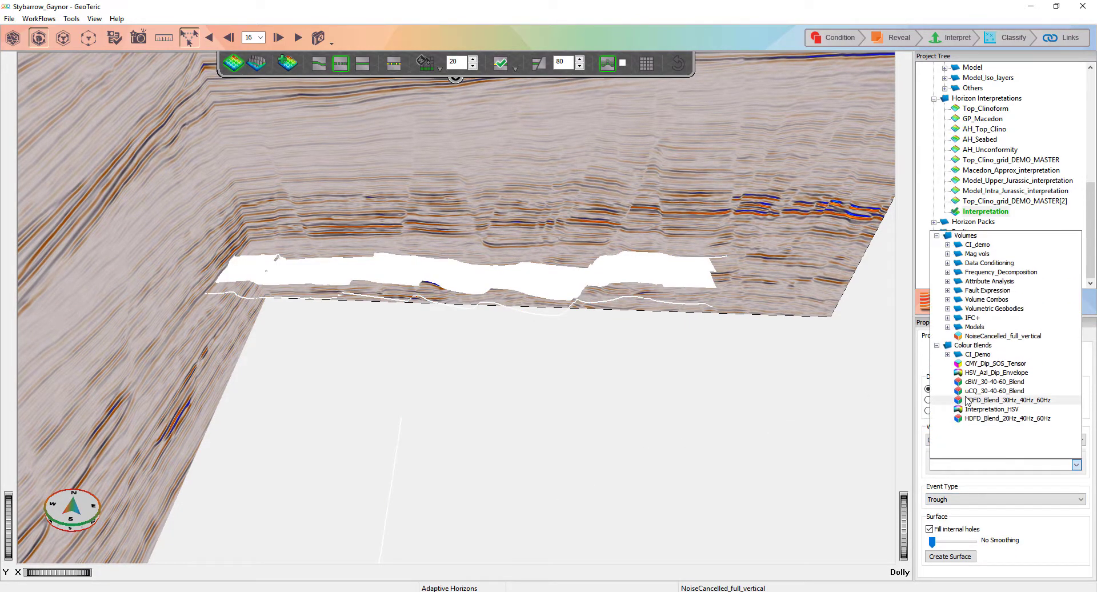
pyautogui.click(994, 422)
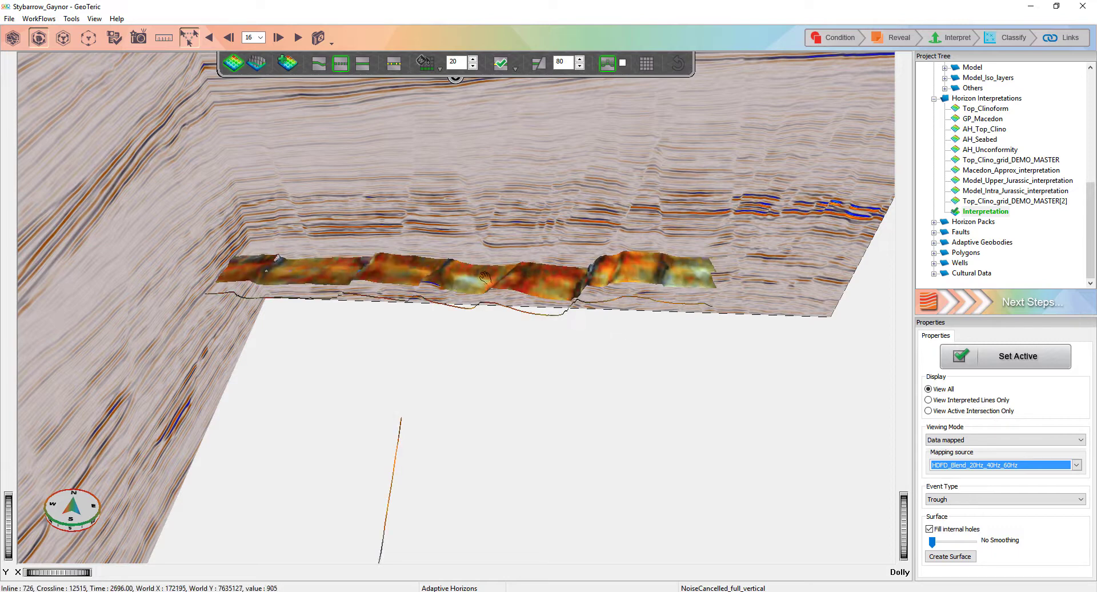
# Examine the faults and colour-blend patterns on the data-mapped horizon strip up close
pyautogui.moveTo(511, 287); pyautogui.dragTo(496, 288)
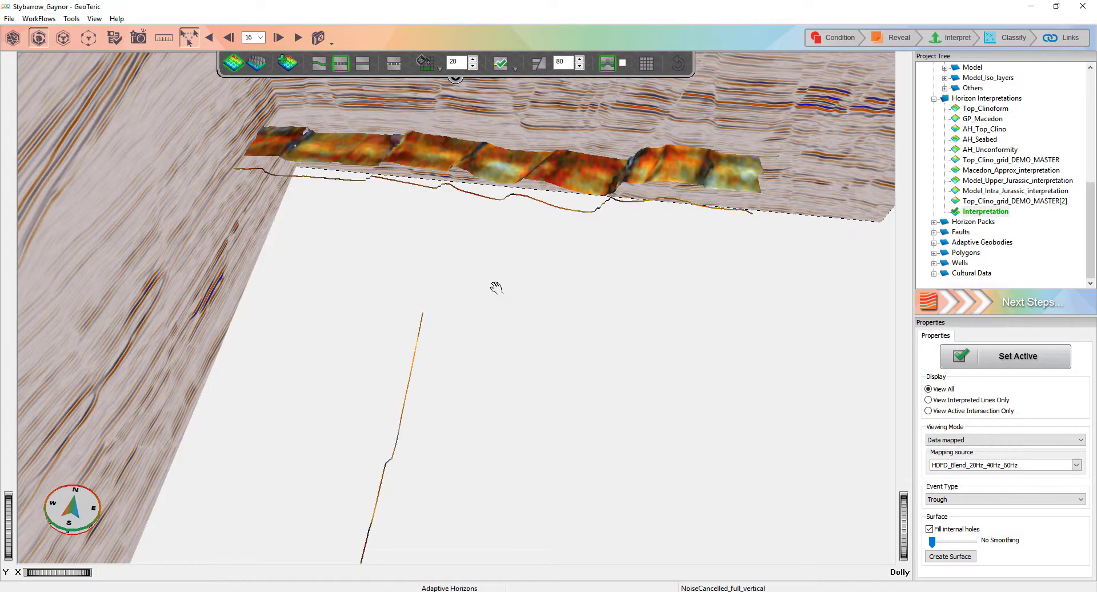
pyautogui.press('s')
pyautogui.click(488, 166)
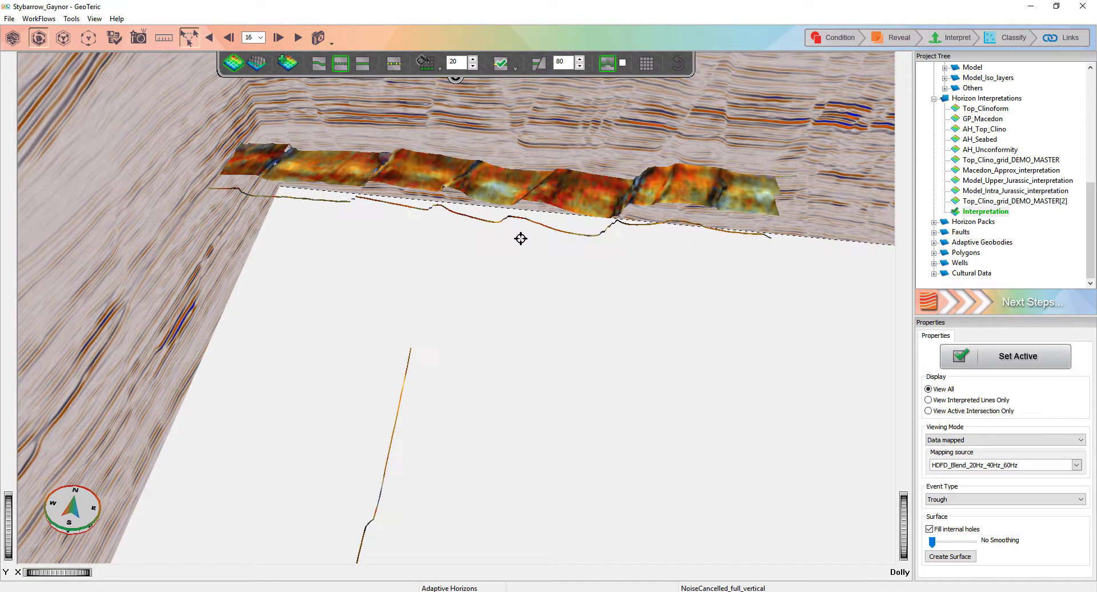
pyautogui.scroll(5, 492, 192)
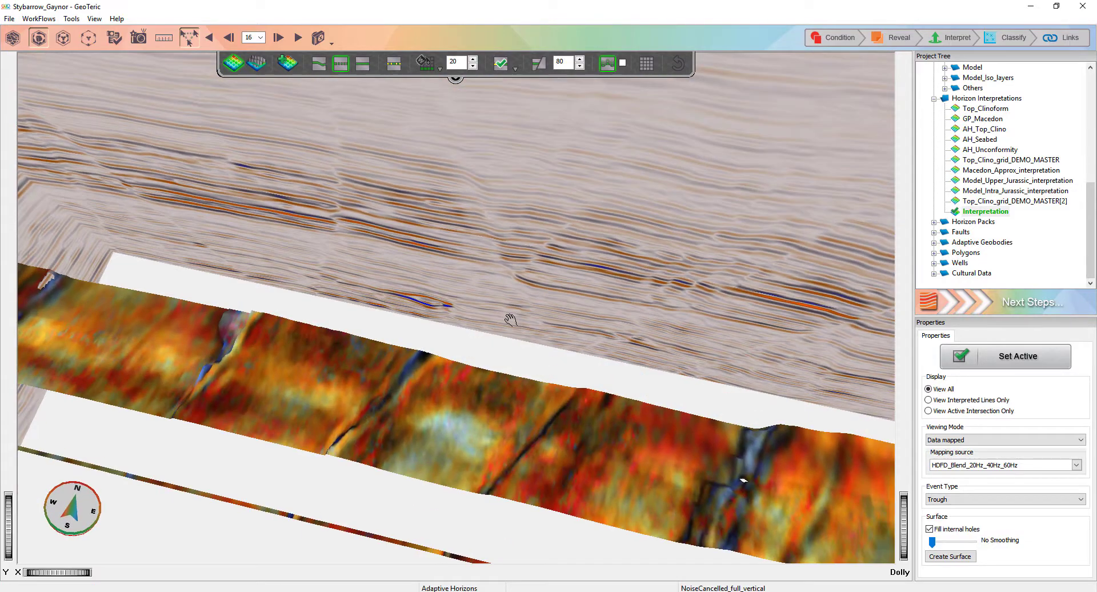
pyautogui.scroll(-5, 511, 319)
pyautogui.moveTo(501, 291); pyautogui.dragTo(517, 265, button='middle')
pyautogui.moveTo(391, 326); pyautogui.dragTo(335, 323)
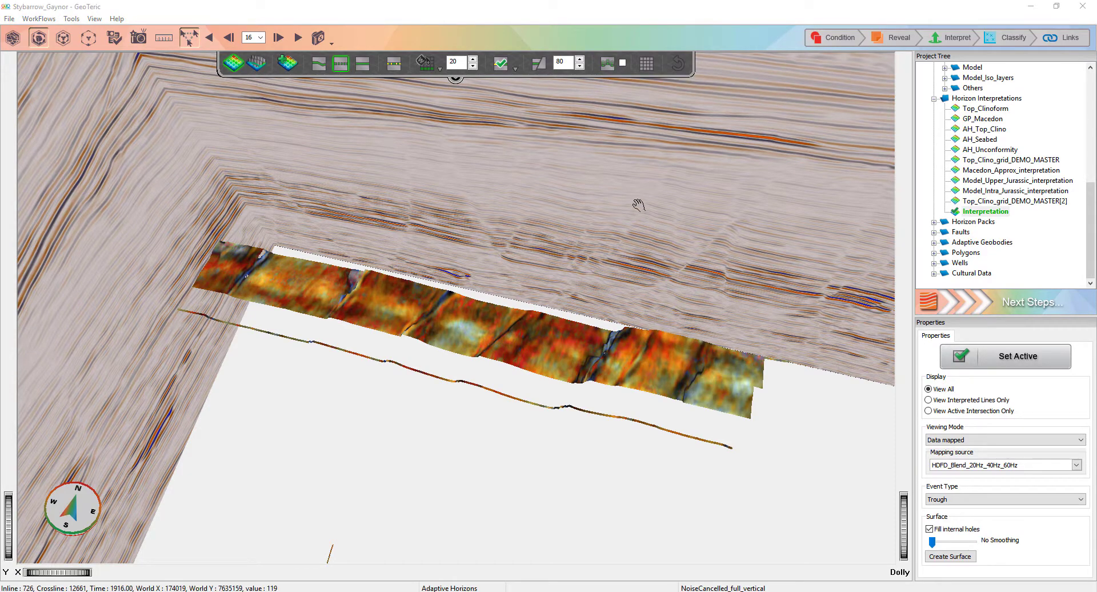
# Switch to tracking the event along the whole section, and pick it on crossline 12164, correcting the track at the far-end fault
pyautogui.moveTo(333, 477); pyautogui.dragTo(538, 333)
pyautogui.moveTo(277, 322); pyautogui.dragTo(530, 301)
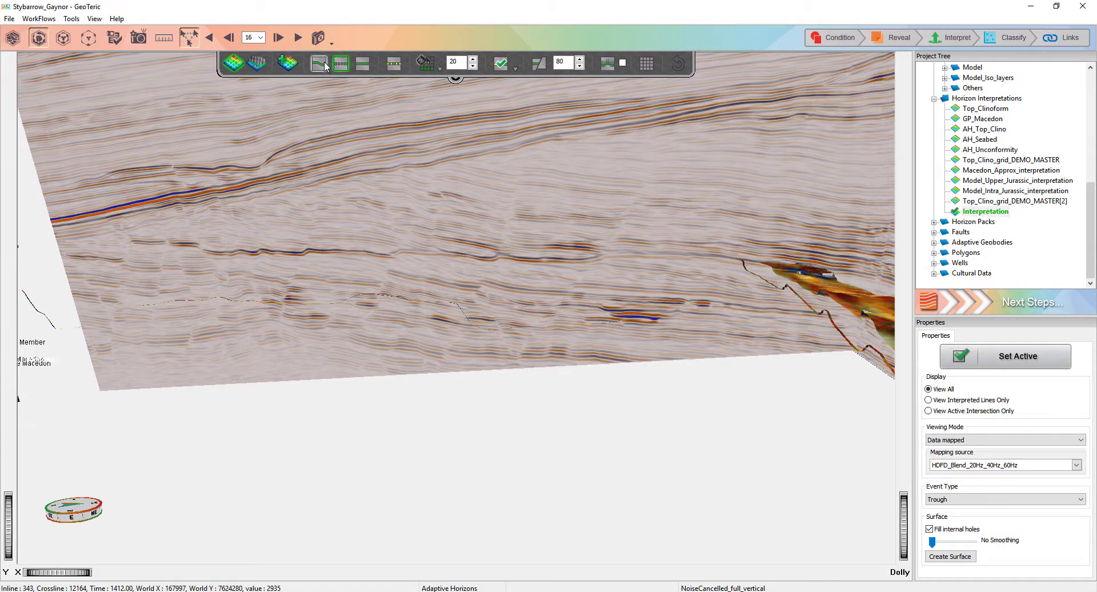
pyautogui.click(324, 64)
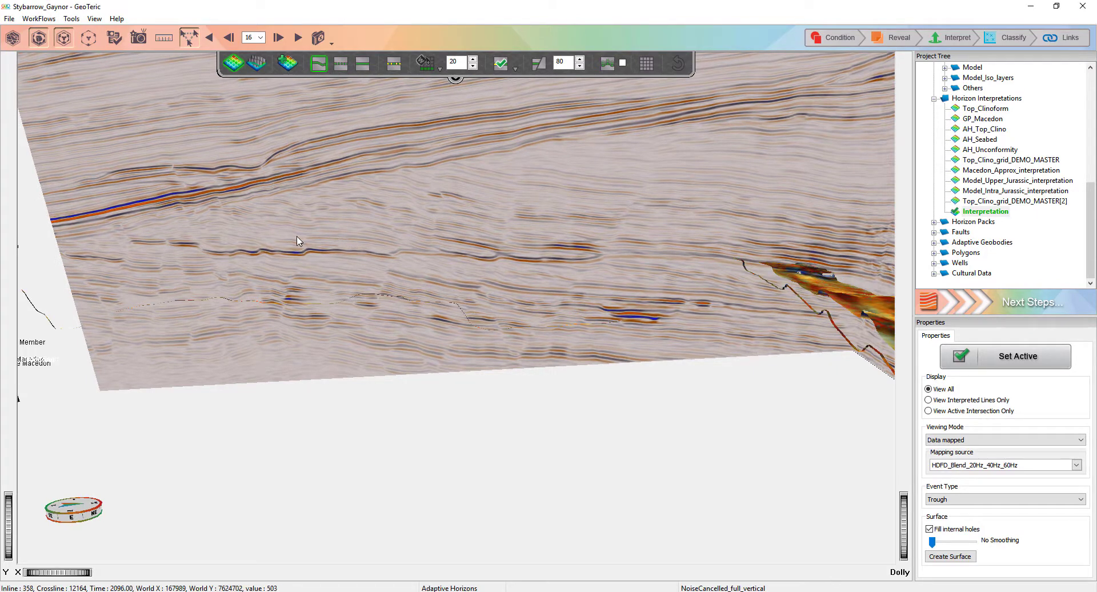
pyautogui.click(128, 244)
pyautogui.click(482, 259)
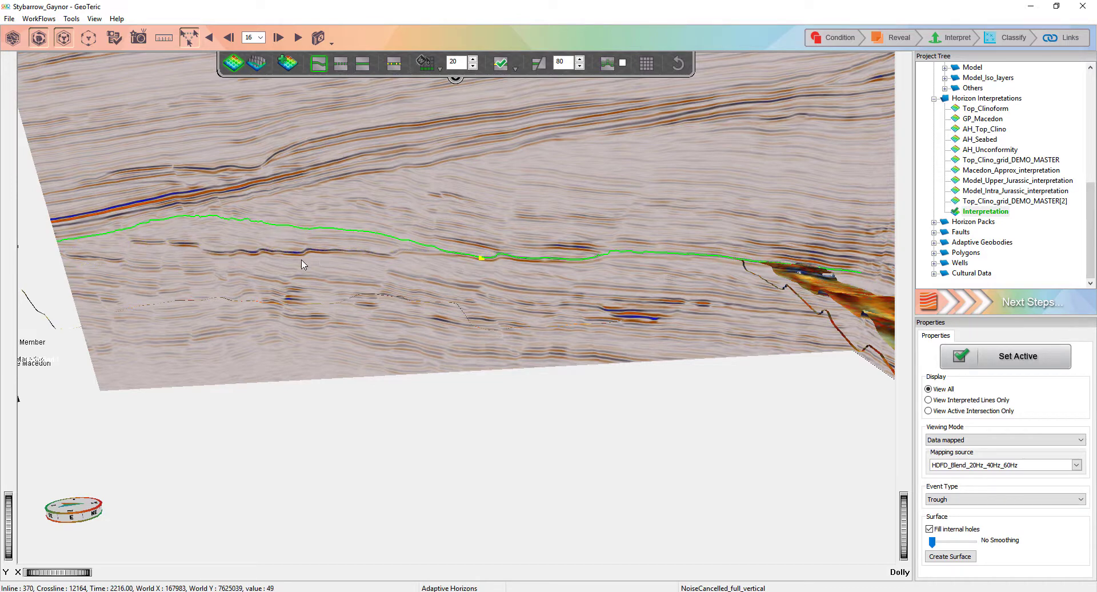
pyautogui.click(133, 248)
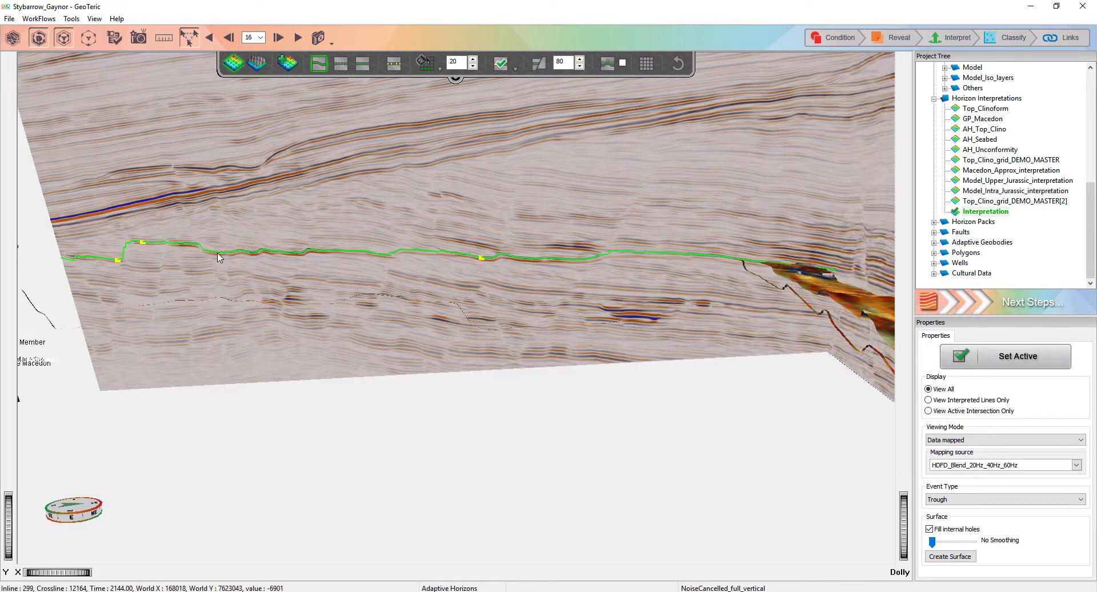
# Step to crossline 12228 and pick the event along the section, fixing the track at the far-end fault
pyautogui.moveTo(389, 202); pyautogui.dragTo(389, 201)
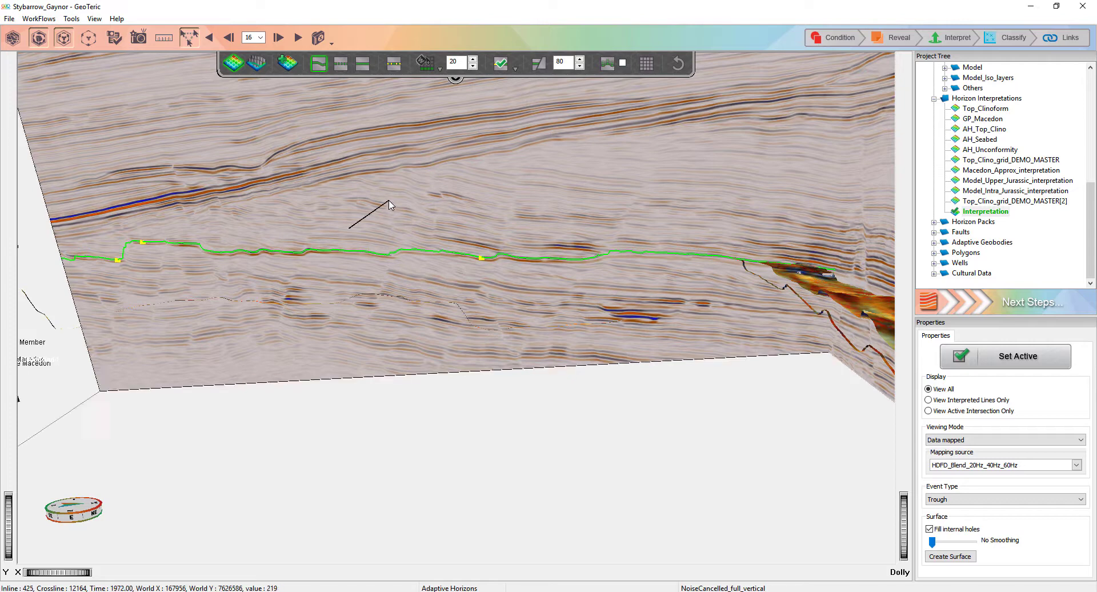
pyautogui.press('Right')
pyautogui.press('Right')
pyautogui.press('Right')
pyautogui.press('Right')
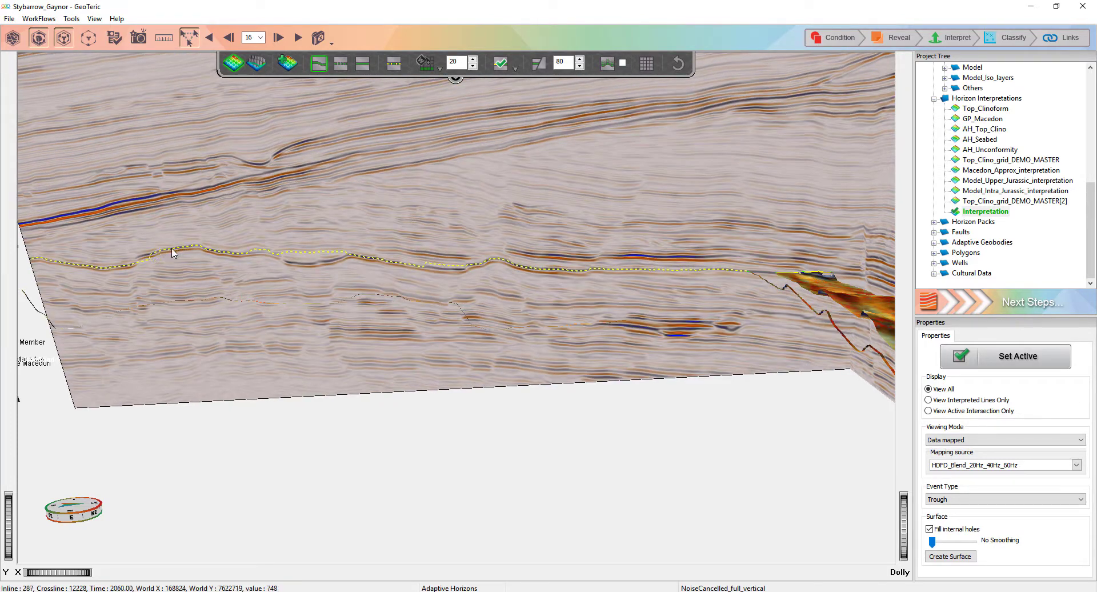
pyautogui.click(138, 258)
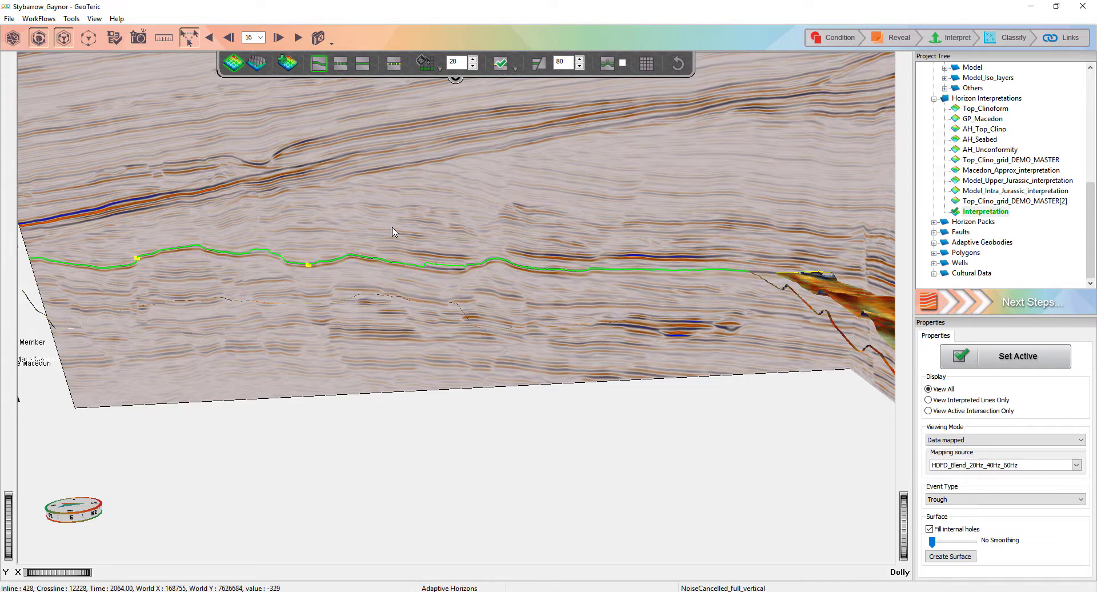
# Hide the Interpretation horizon, display Top_Clino_grid_DEMO_MASTER[2], and make it the active horizon, inspecting its lines against the seismic
pyautogui.moveTo(374, 252); pyautogui.dragTo(528, 383, button='middle')
pyautogui.press('Escape')
pyautogui.scroll(-2, 528, 384)
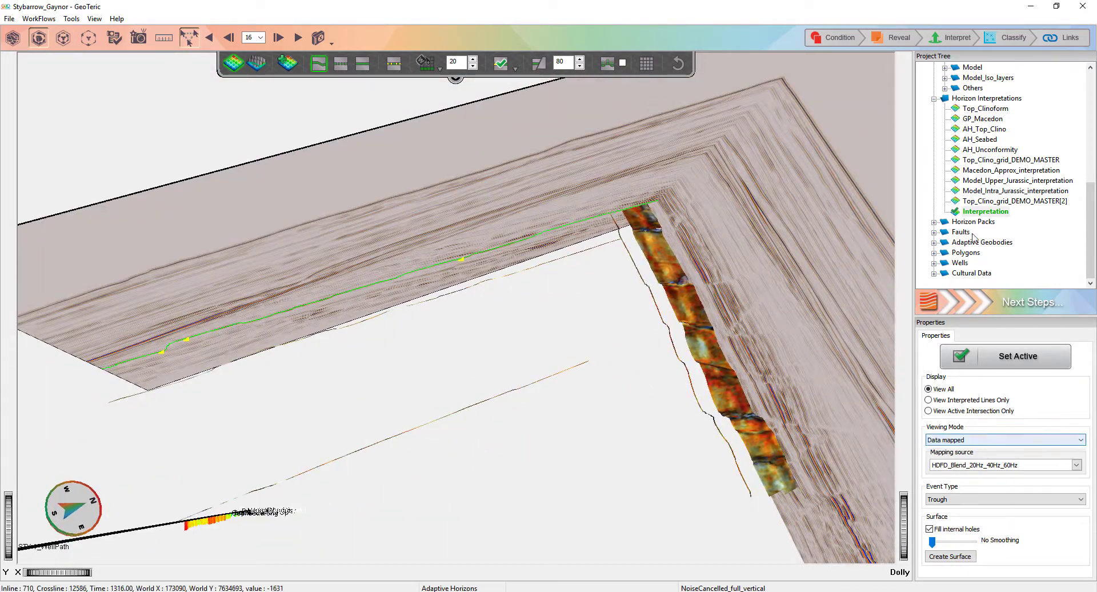
pyautogui.click(986, 211)
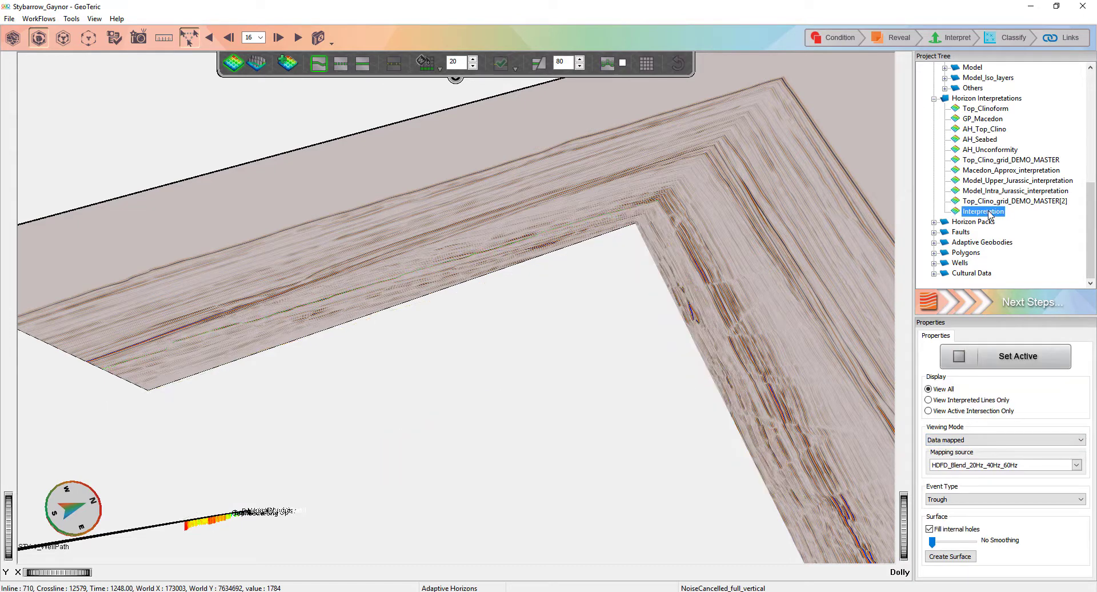
pyautogui.click(997, 202)
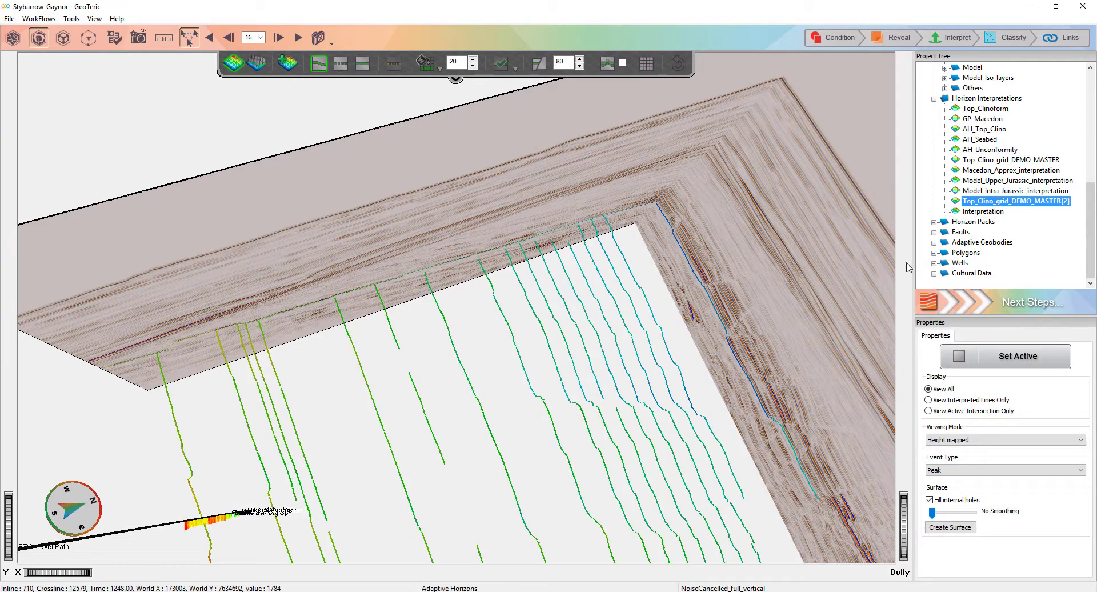
pyautogui.click(1024, 360)
pyautogui.moveTo(506, 439); pyautogui.dragTo(467, 266)
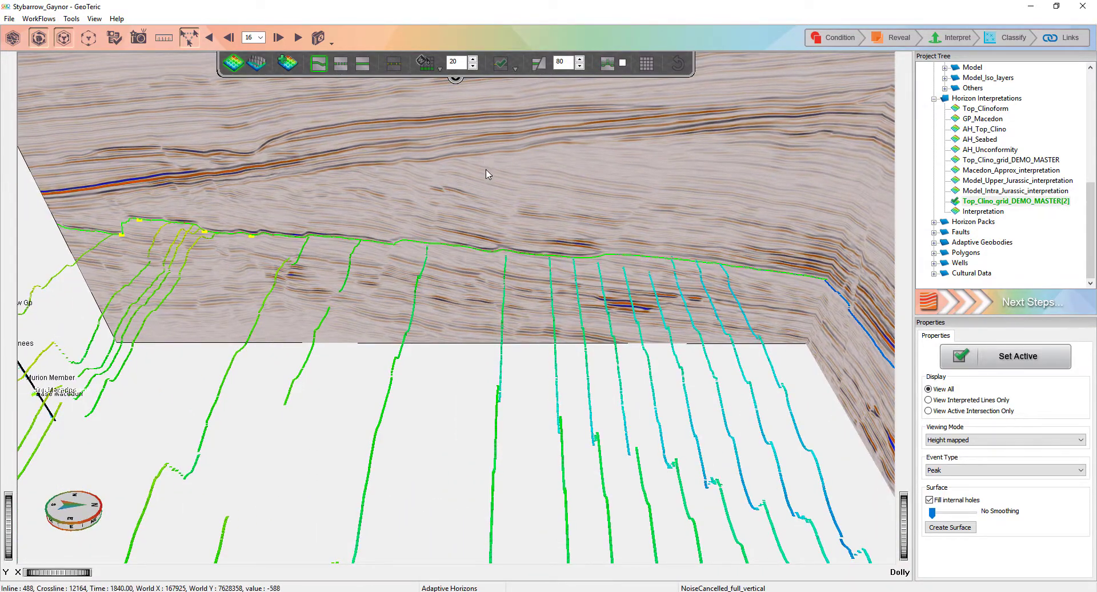
pyautogui.moveTo(487, 171); pyautogui.dragTo(482, 219)
pyautogui.moveTo(416, 290); pyautogui.dragTo(371, 153)
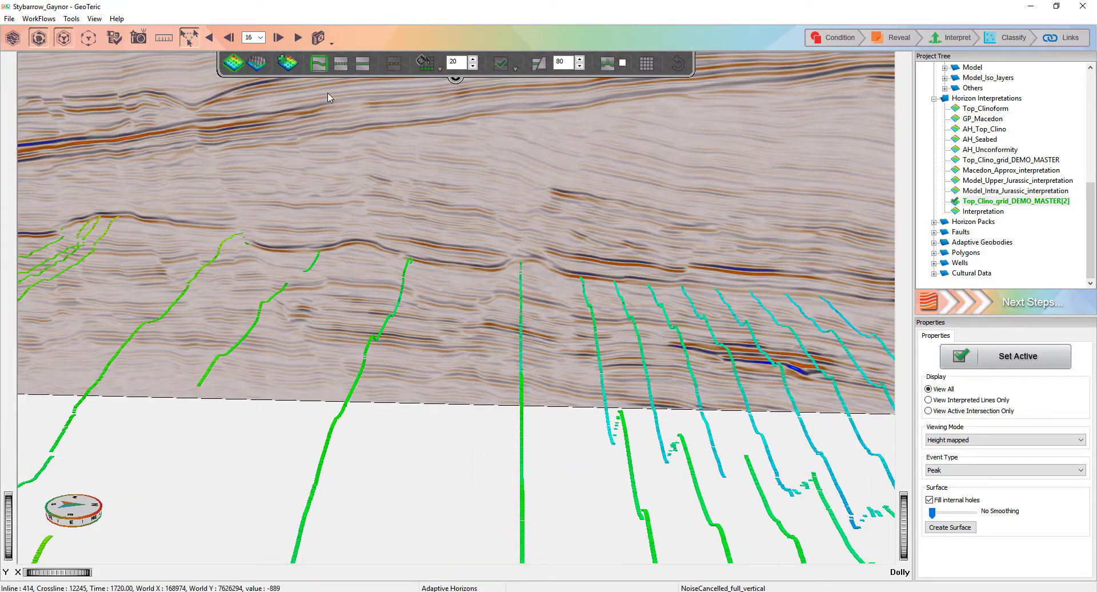
# Pick the event on crossline 12245, and complete the horizon line across the section there and on crossline 12277
pyautogui.click(353, 246)
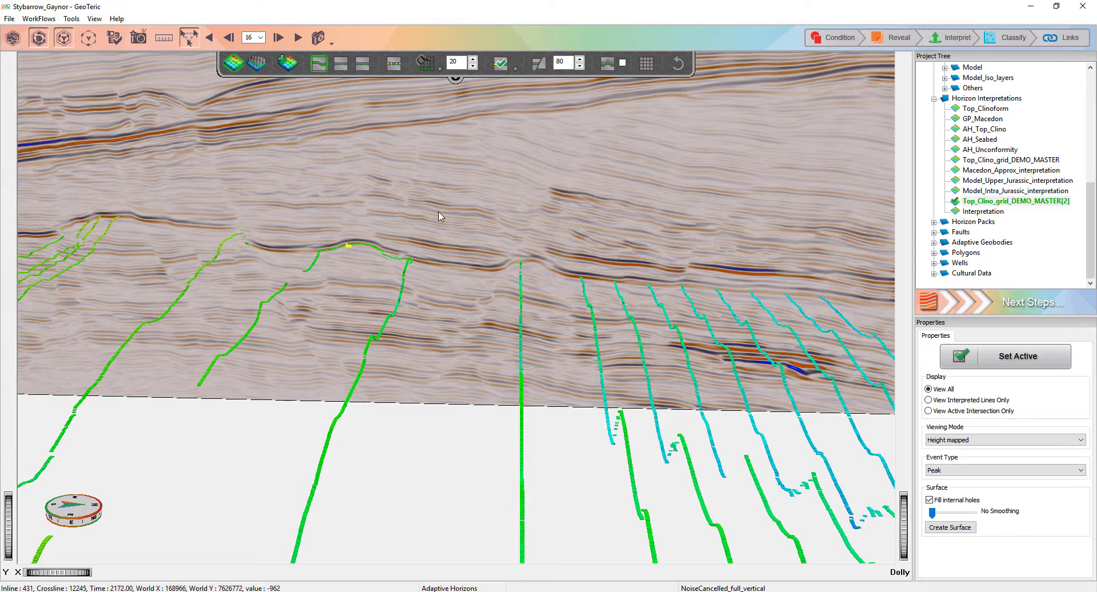
pyautogui.click(393, 72)
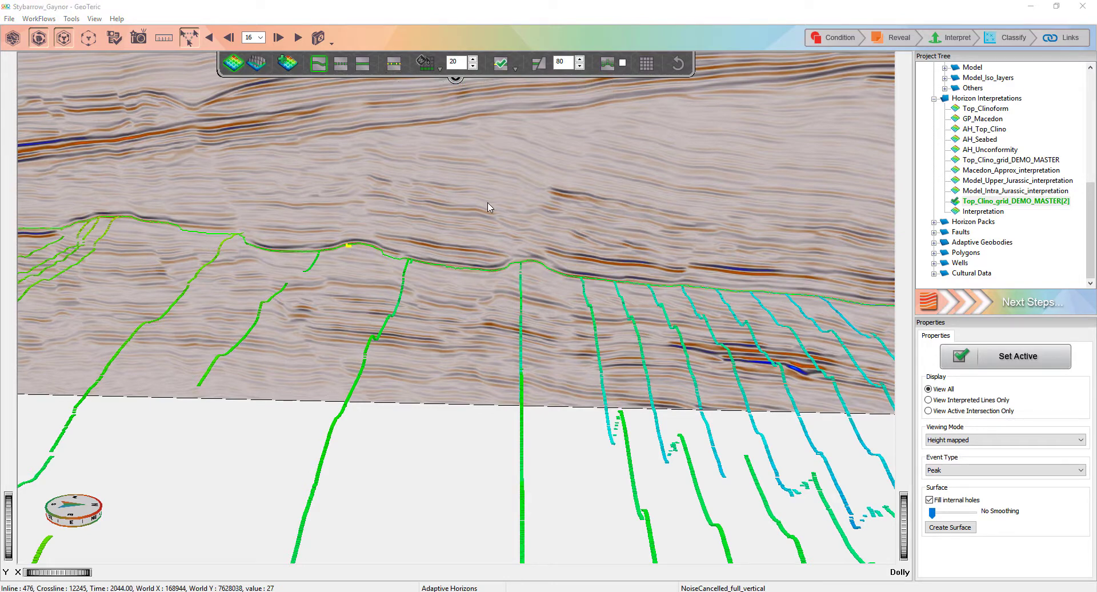
pyautogui.press('Left')
pyautogui.press('Right')
pyautogui.press('Right')
pyautogui.press('Right')
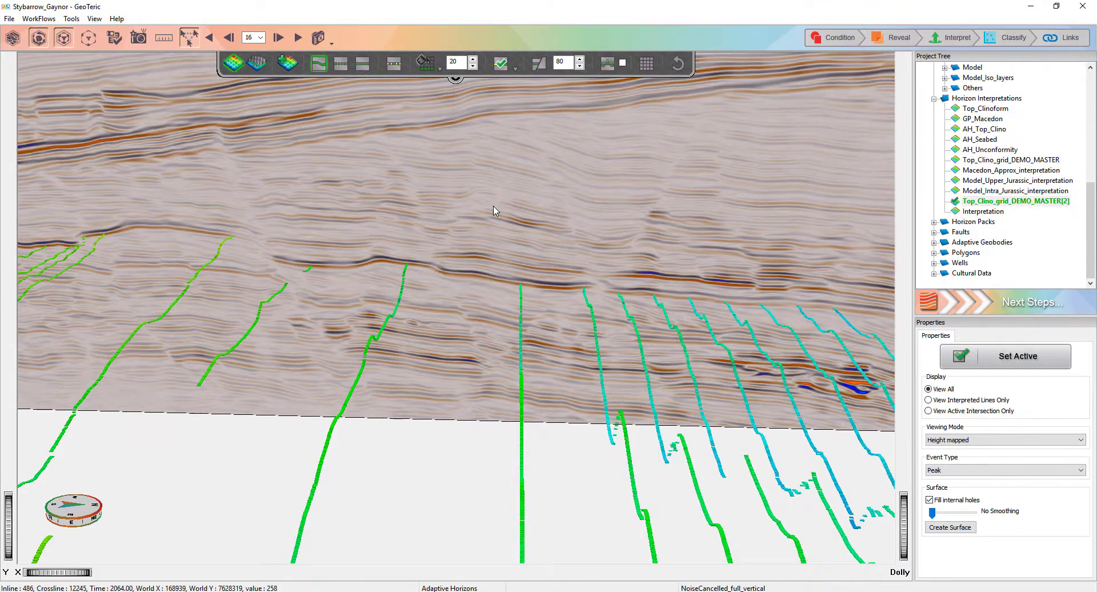
pyautogui.click(393, 64)
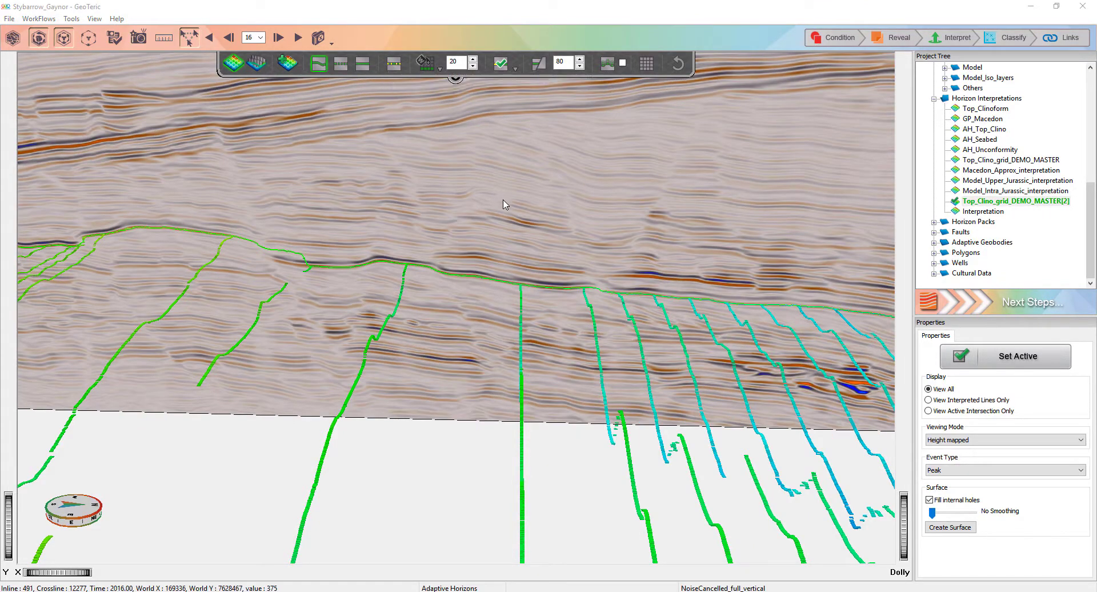
# Complete the horizon line on crossline 12325, and re-pick it point to point up to and across the fault
pyautogui.press('Right')
pyautogui.press('Right')
pyautogui.press('Right')
pyautogui.click(395, 64)
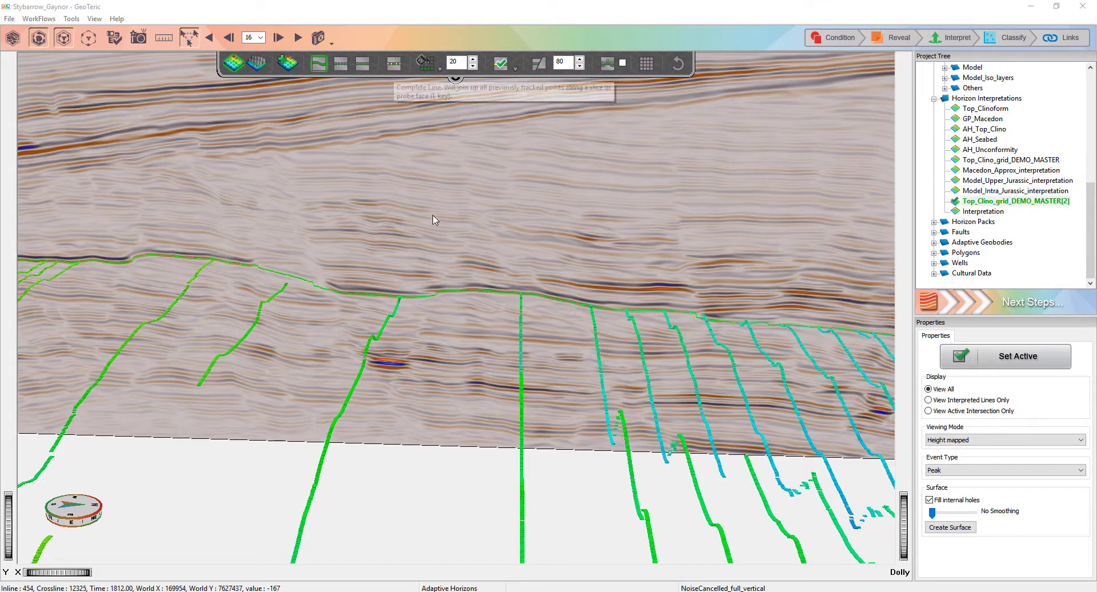
pyautogui.click(341, 63)
pyautogui.click(251, 266)
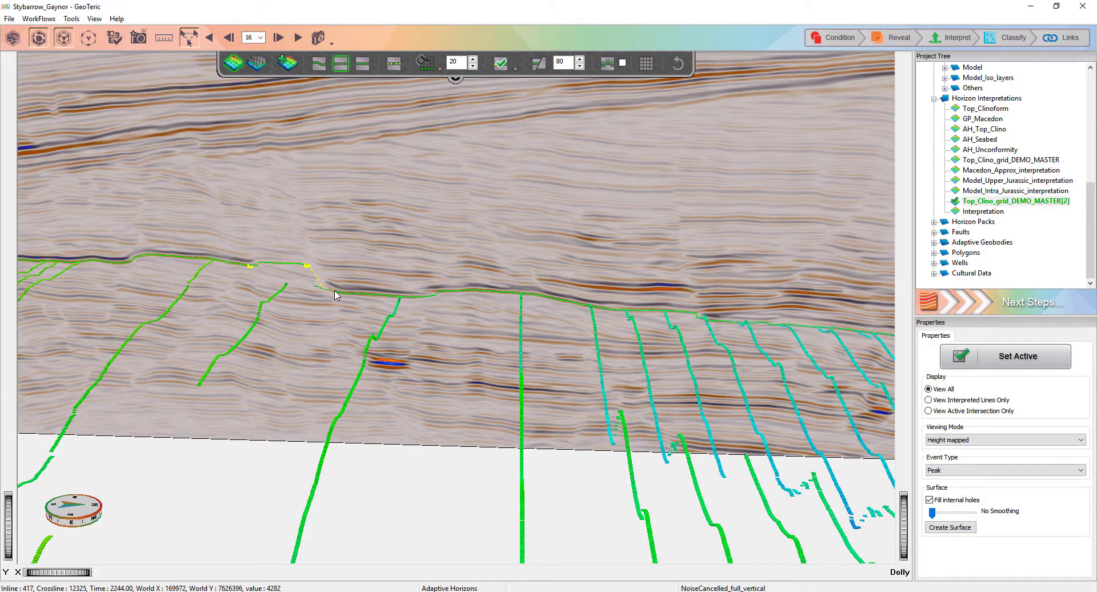
# Step back through the completed crosslines to check their lines, and complete the horizon line on crossline 12421
pyautogui.press('Right')
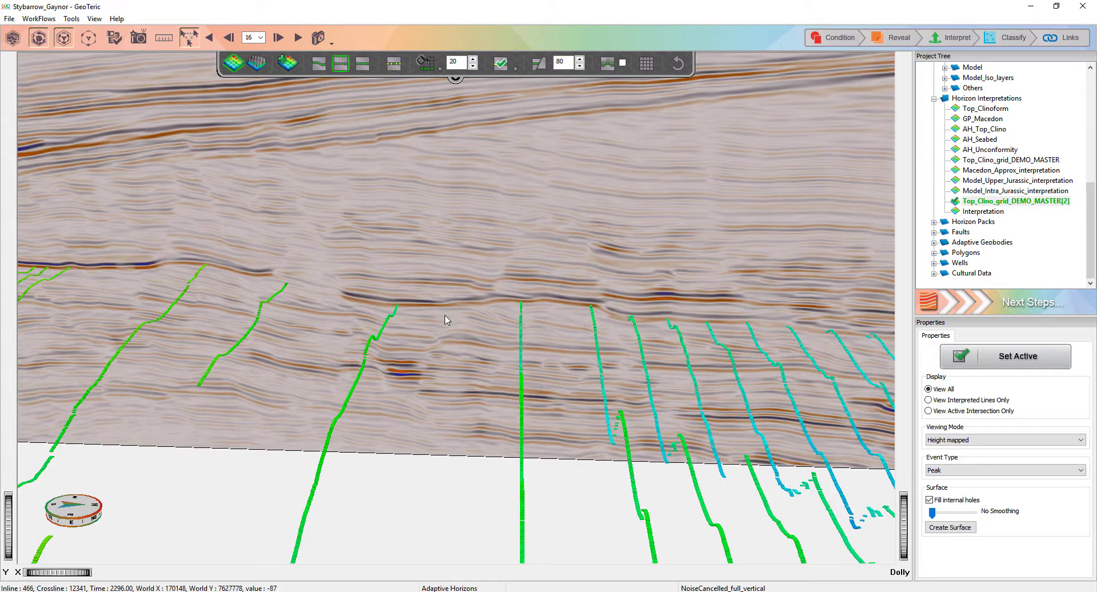
pyautogui.press('Right')
pyautogui.press('Left')
pyautogui.press('Left')
pyautogui.press('Left')
pyautogui.press('Left')
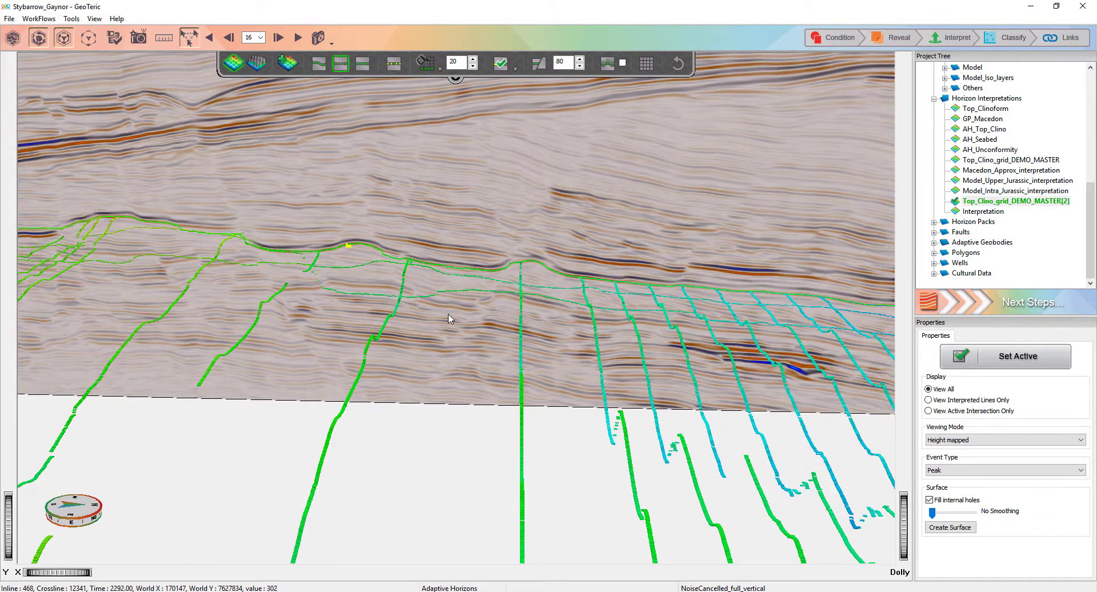
pyautogui.press('Right')
pyautogui.press('Right')
pyautogui.press('Right')
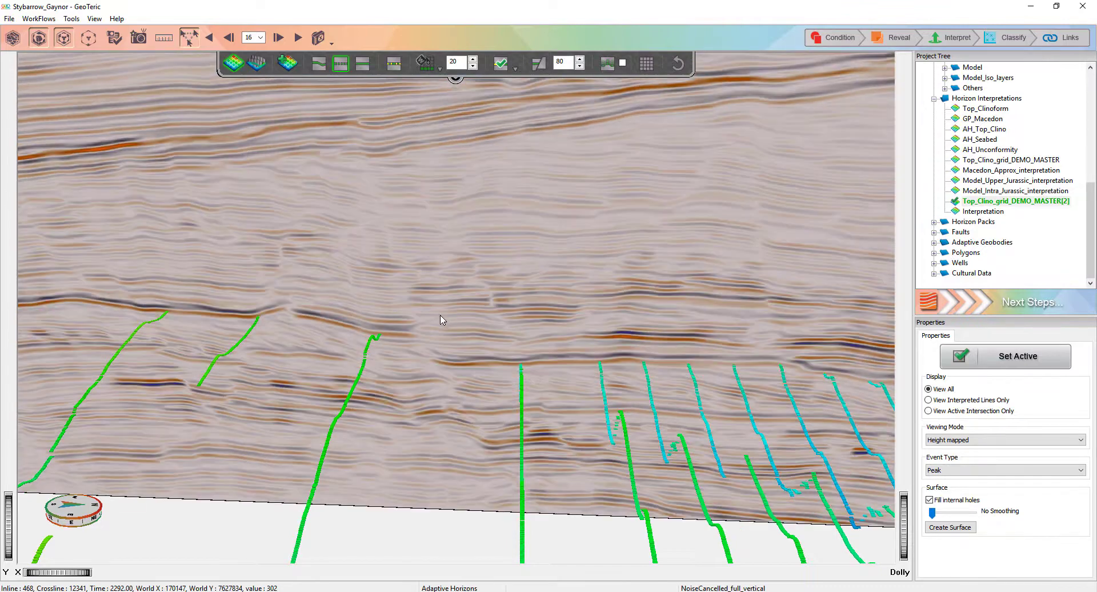
pyautogui.click(395, 64)
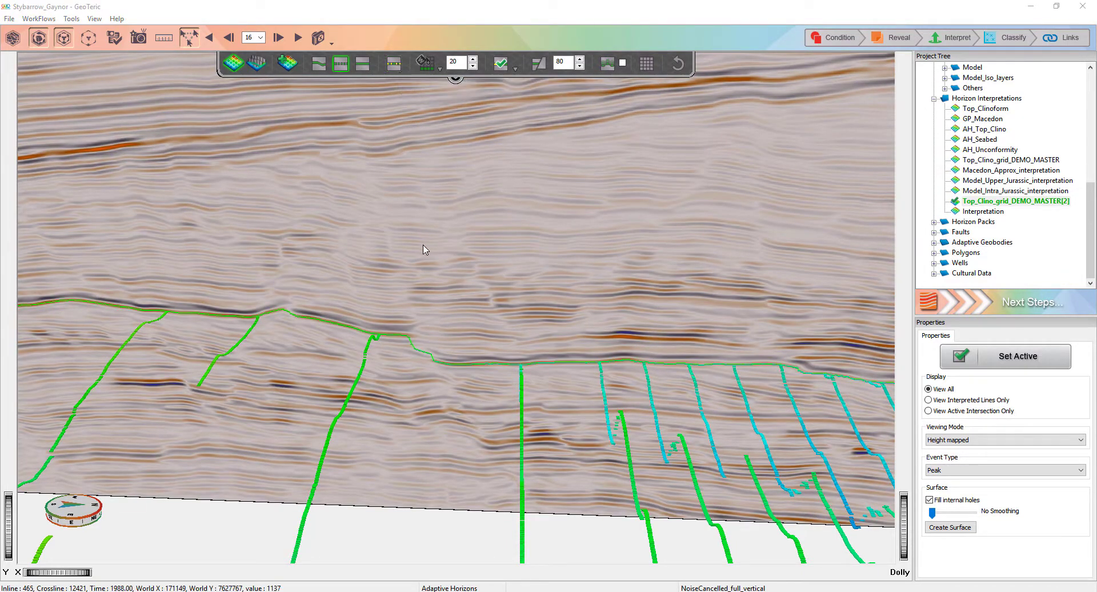
# Step to crossline 12501 and complete the horizon line across it
pyautogui.press('Right')
pyautogui.press('Right')
pyautogui.press('Right')
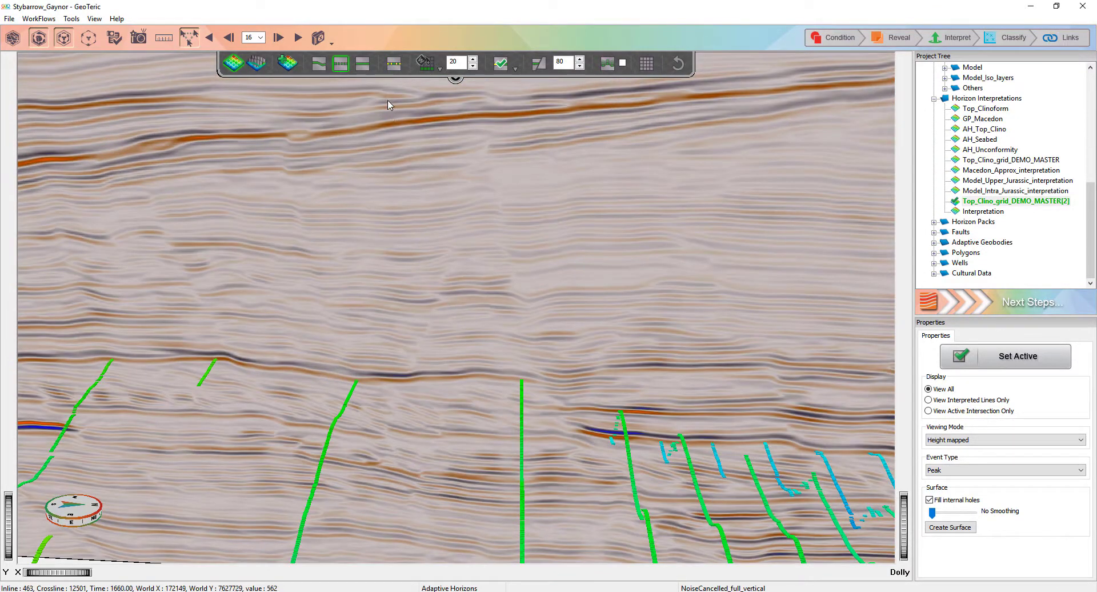
pyautogui.click(394, 64)
pyautogui.press('Escape')
# Return the section to crossline 12164, send it to an enlarged Interpretation Window, and show the picked event there close up
pyautogui.moveTo(429, 359)
pyautogui.mouseDown()
pyautogui.moveTo(436, 389)
pyautogui.moveTo(454, 396)
pyautogui.mouseUp()
pyautogui.scroll(-2, 431, 364)
pyautogui.scroll(-3, 431, 364)
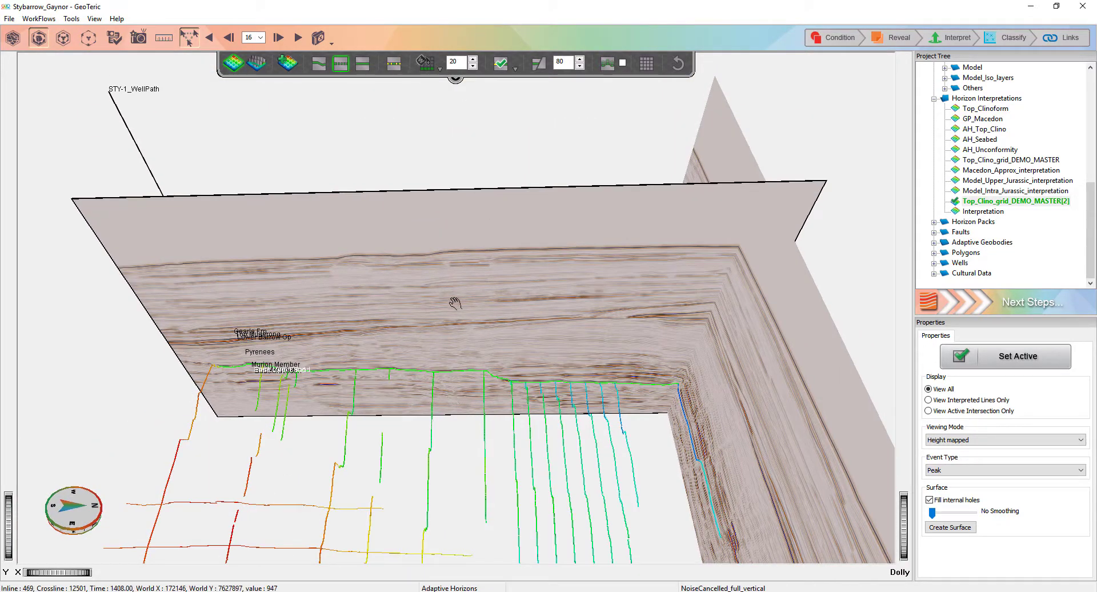
pyautogui.moveTo(463, 331)
pyautogui.mouseDown()
pyautogui.moveTo(465, 385)
pyautogui.moveTo(449, 184)
pyautogui.mouseUp()
pyautogui.moveTo(348, 410); pyautogui.dragTo(501, 282)
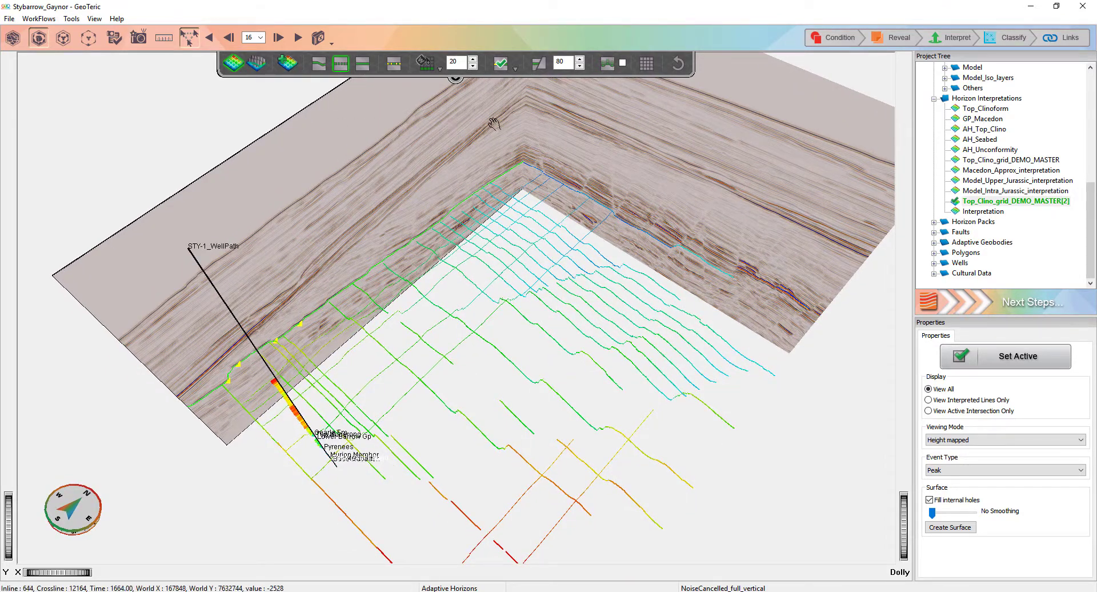
pyautogui.rightClick(353, 225)
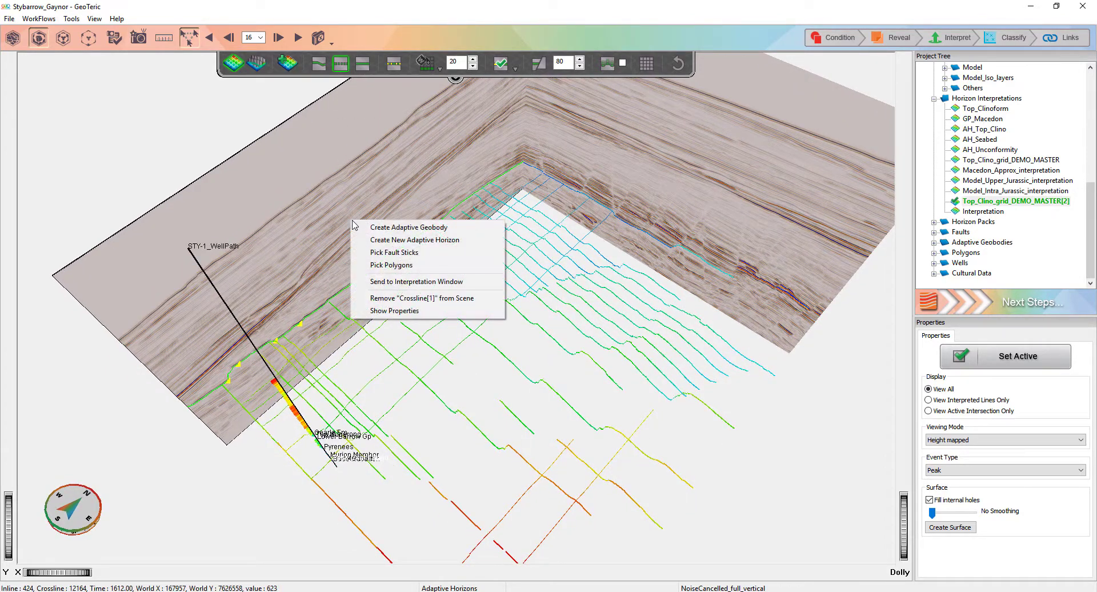
pyautogui.click(400, 281)
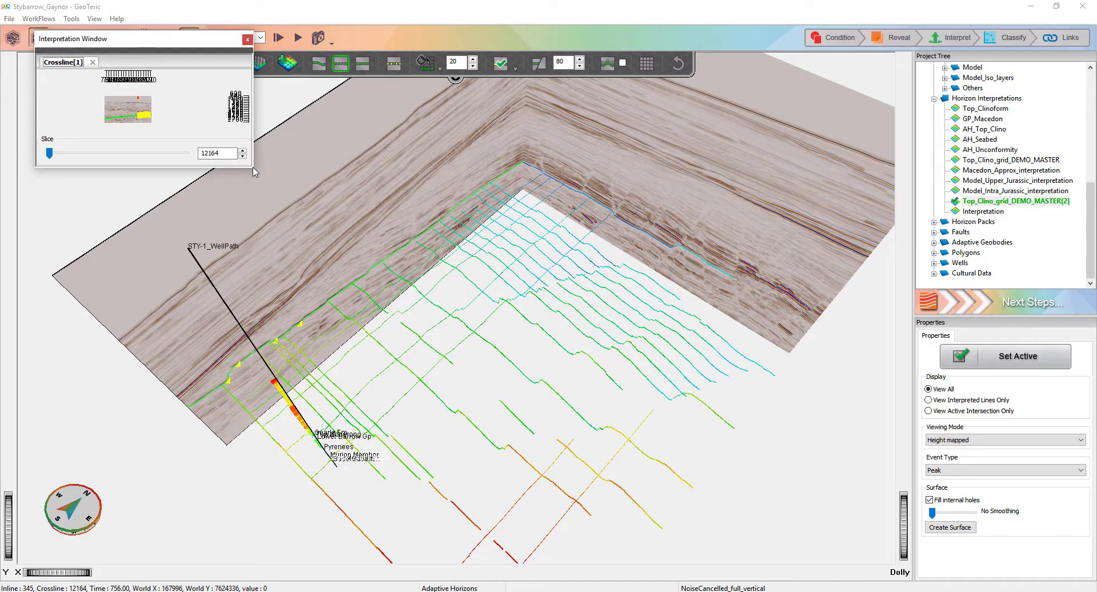
pyautogui.moveTo(253, 168); pyautogui.dragTo(574, 401)
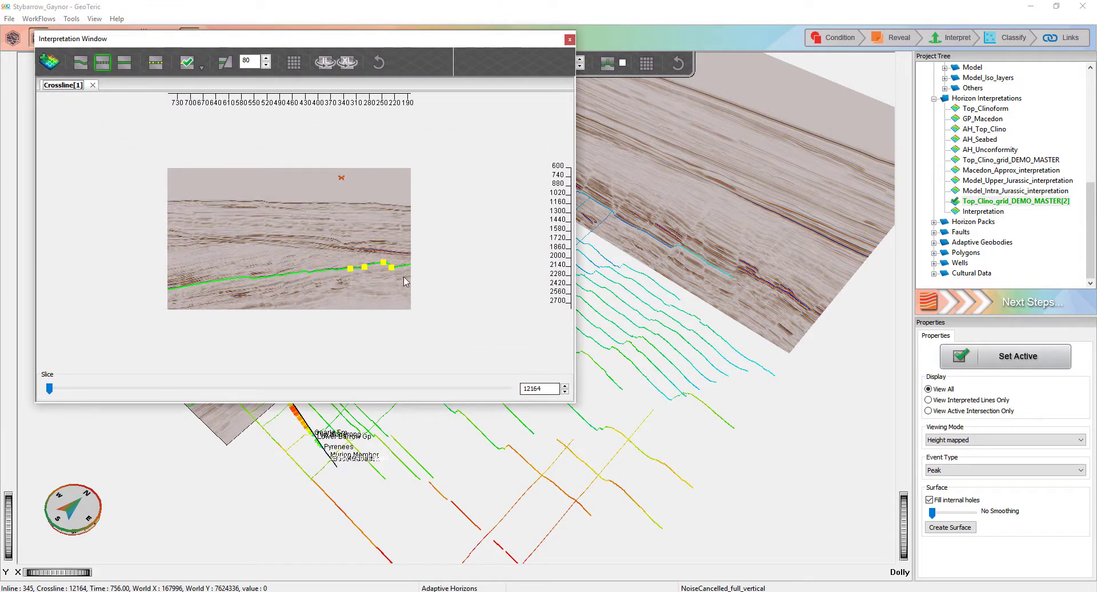
pyautogui.scroll(4, 359, 268)
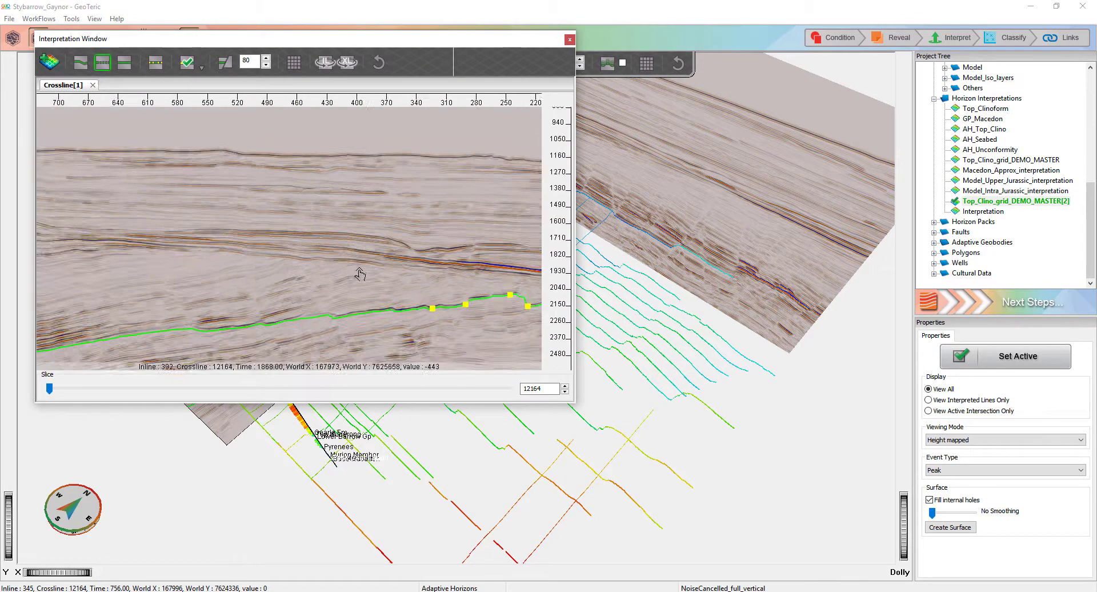
pyautogui.moveTo(375, 306); pyautogui.dragTo(350, 176)
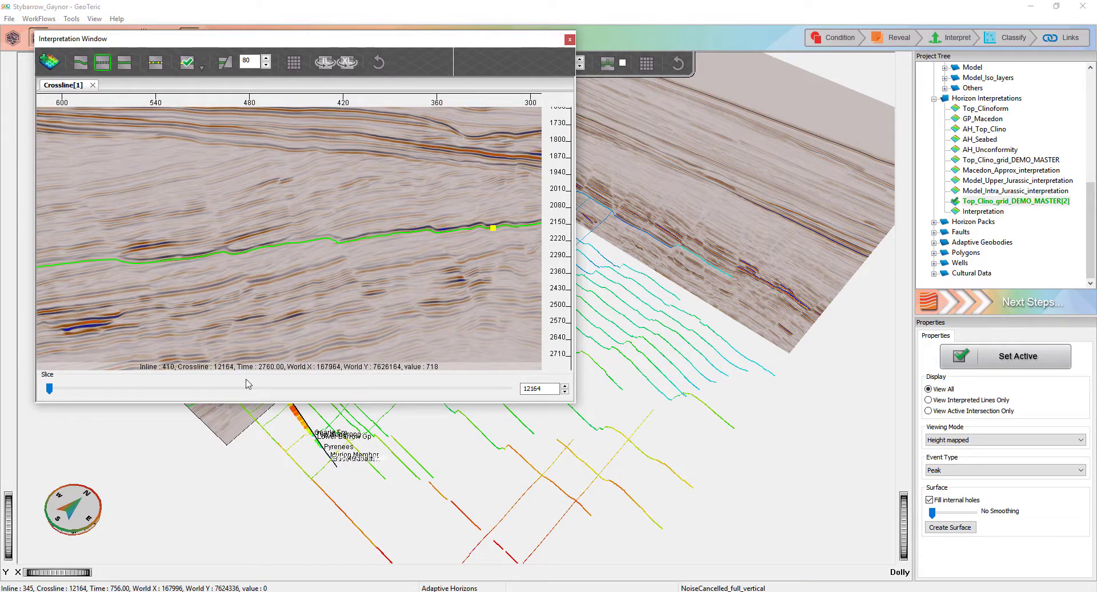
# Move the Interpretation Window's slice to crossline 12729 and pick the event point by point across the faults
pyautogui.moveTo(50, 388); pyautogui.dragTo(328, 407)
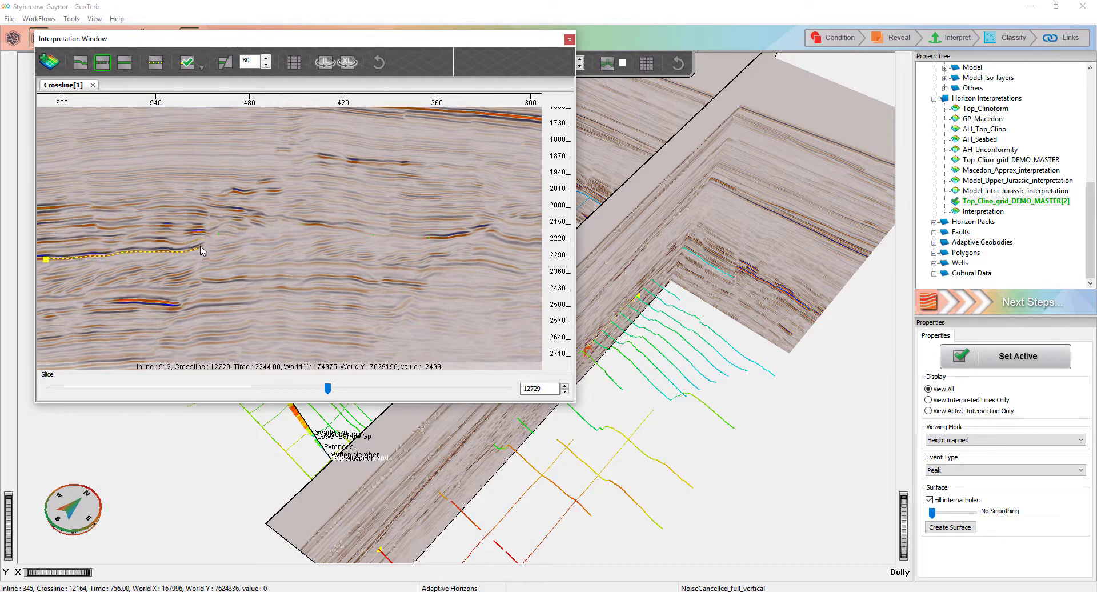
pyautogui.click(311, 225)
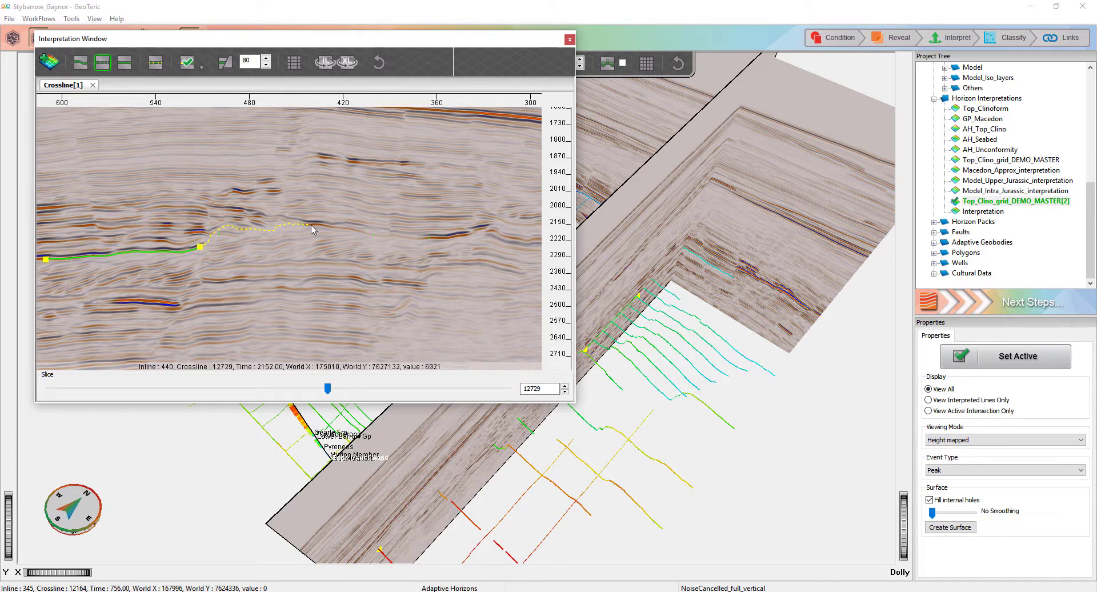
pyautogui.click(479, 230)
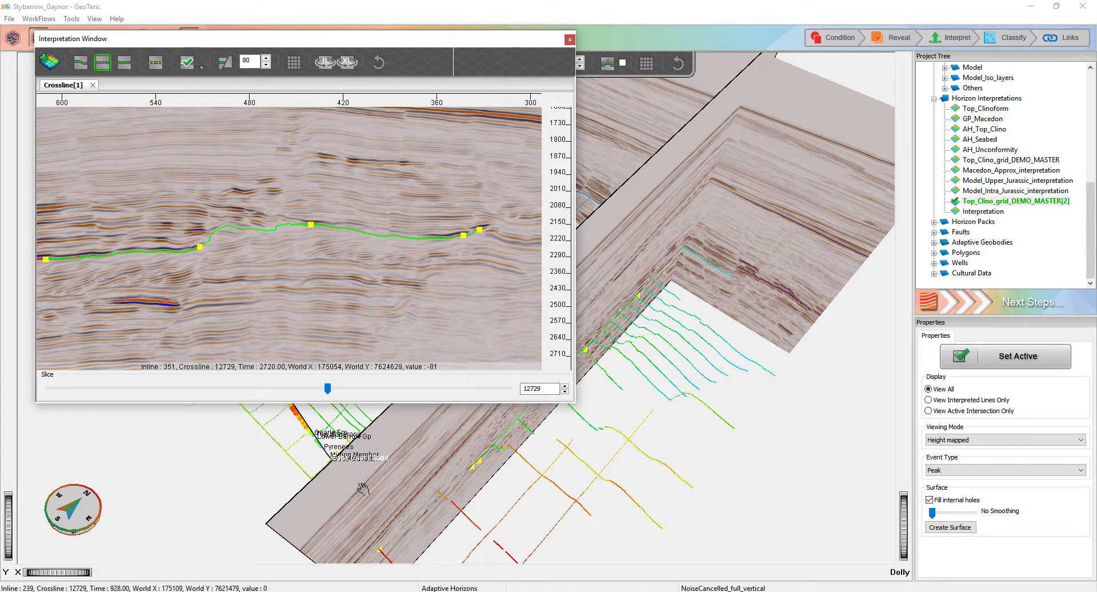
# Check the crossline 12729 picks against the seismic in the 3D scene, and close the Interpretation Window
pyautogui.moveTo(353, 471); pyautogui.dragTo(269, 450)
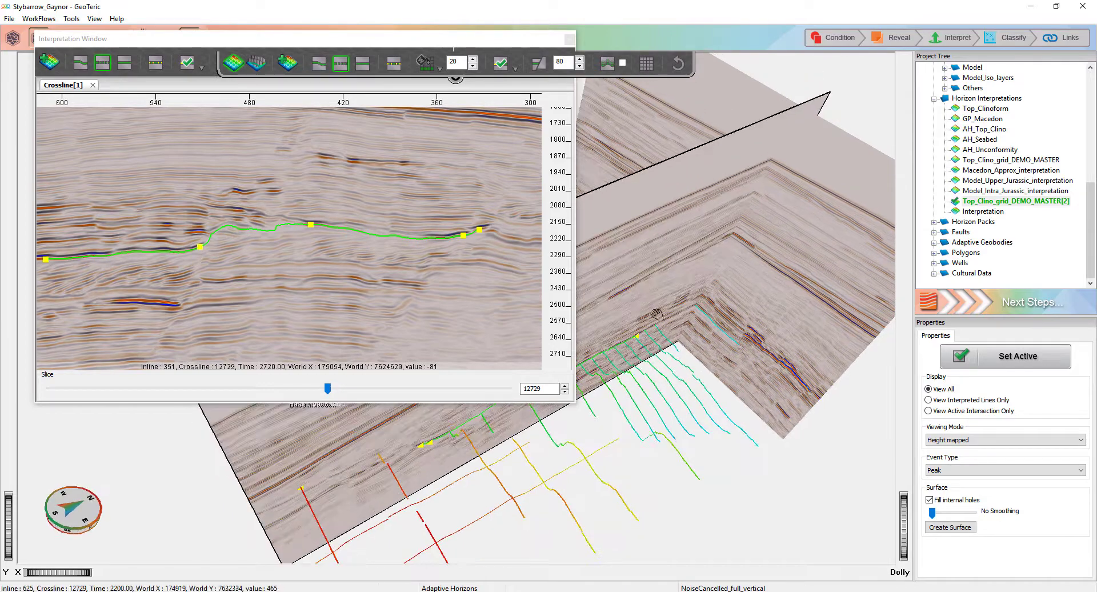
pyautogui.moveTo(709, 331); pyautogui.dragTo(718, 341, button='middle')
pyautogui.moveTo(719, 342); pyautogui.dragTo(674, 502)
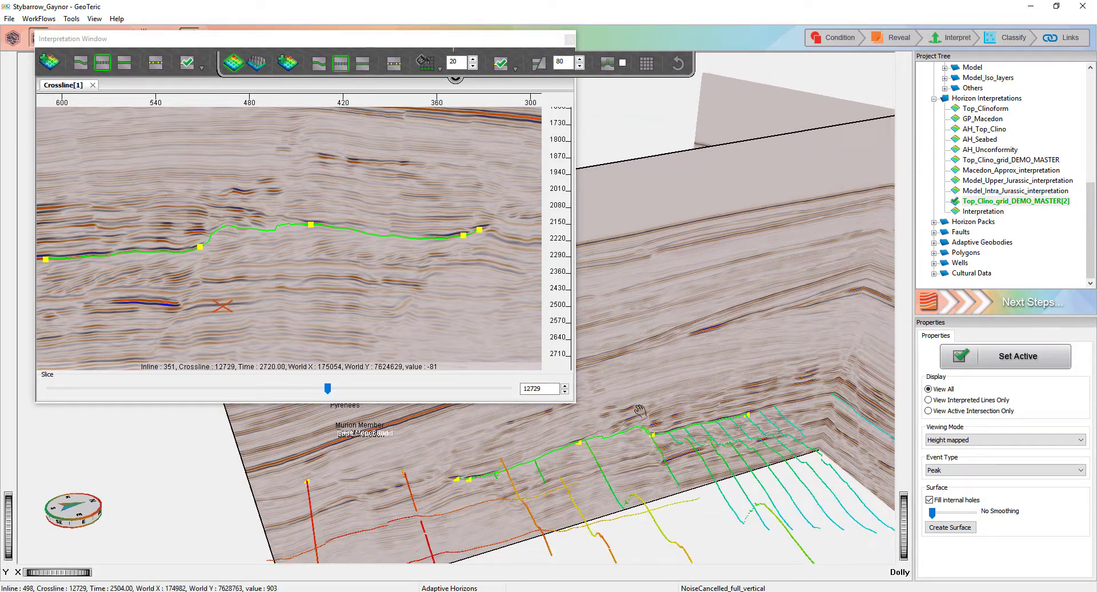
pyautogui.click(570, 40)
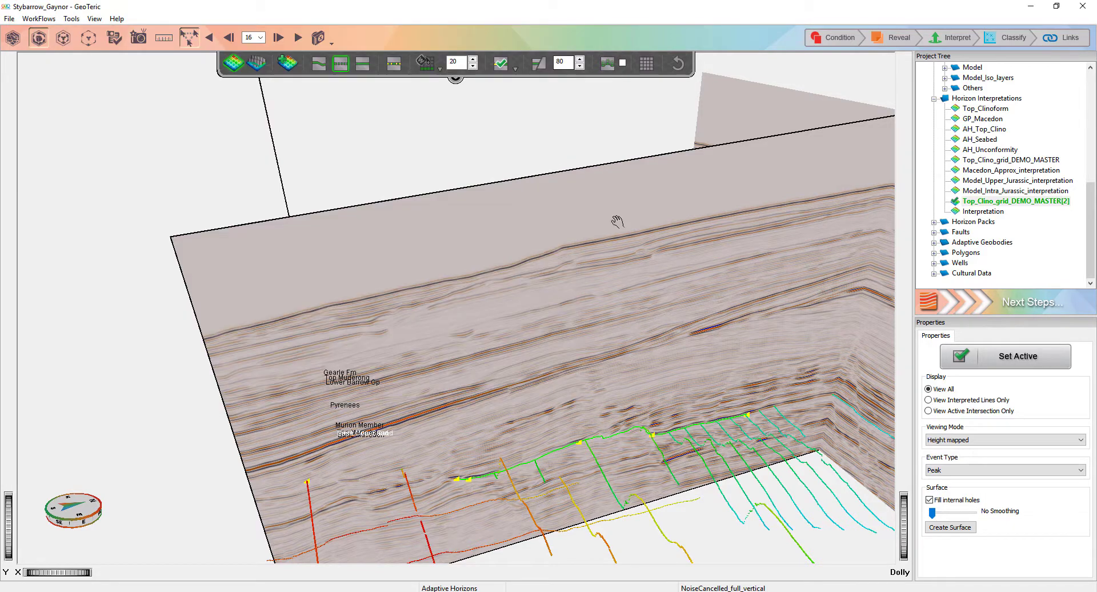
# Move the section back to crossline 12226, dock the Base Map beside the scene, and select the whole survey area on it
pyautogui.moveTo(587, 342); pyautogui.dragTo(490, 228)
pyautogui.click(646, 64)
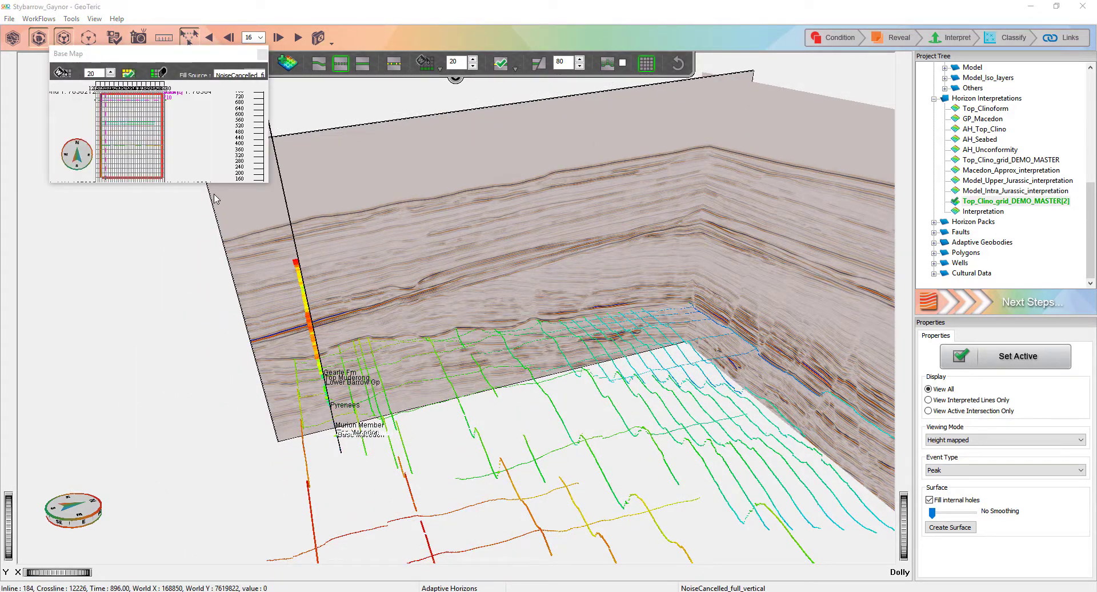
pyautogui.moveTo(189, 55); pyautogui.dragTo(1013, 307)
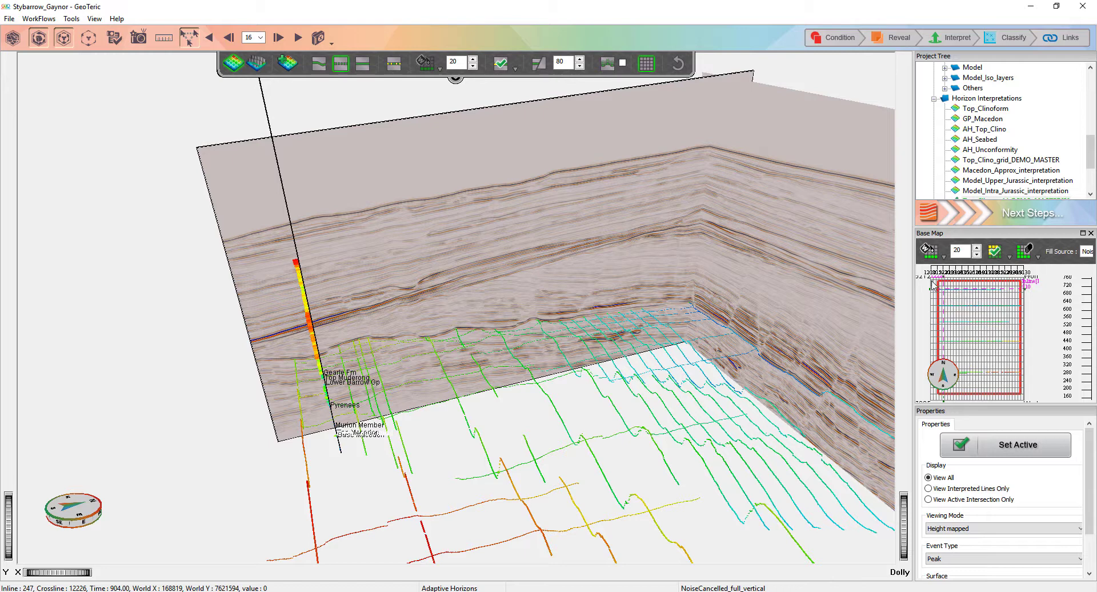
pyautogui.moveTo(934, 286); pyautogui.dragTo(1027, 406)
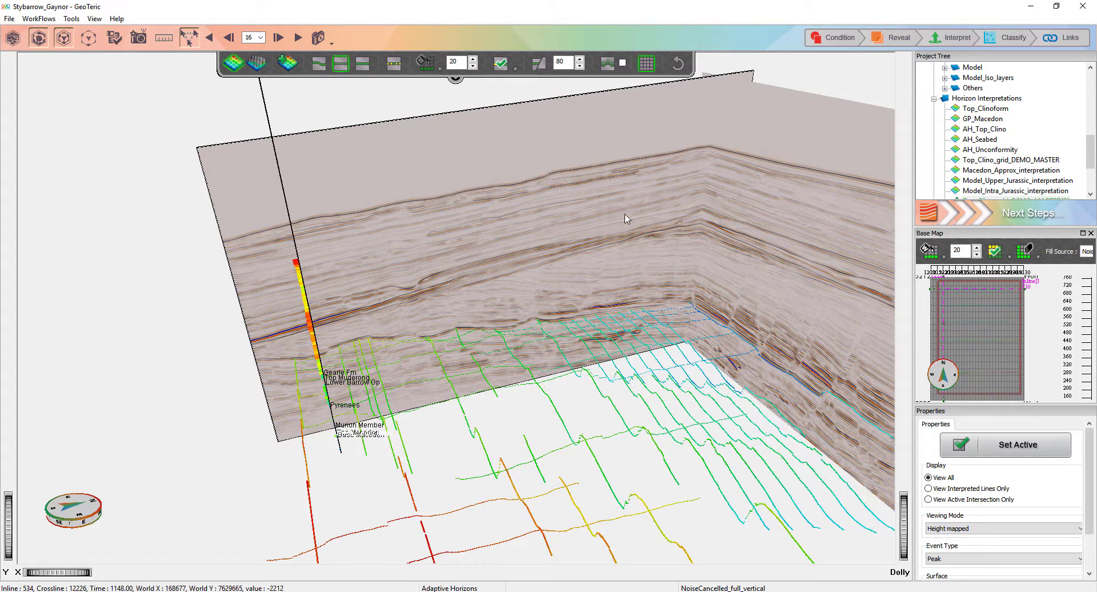
# Fill the horizon over the selected area using waveform with an acceptance level of 5, and inspect its coverage in 3D
pyautogui.write('5')
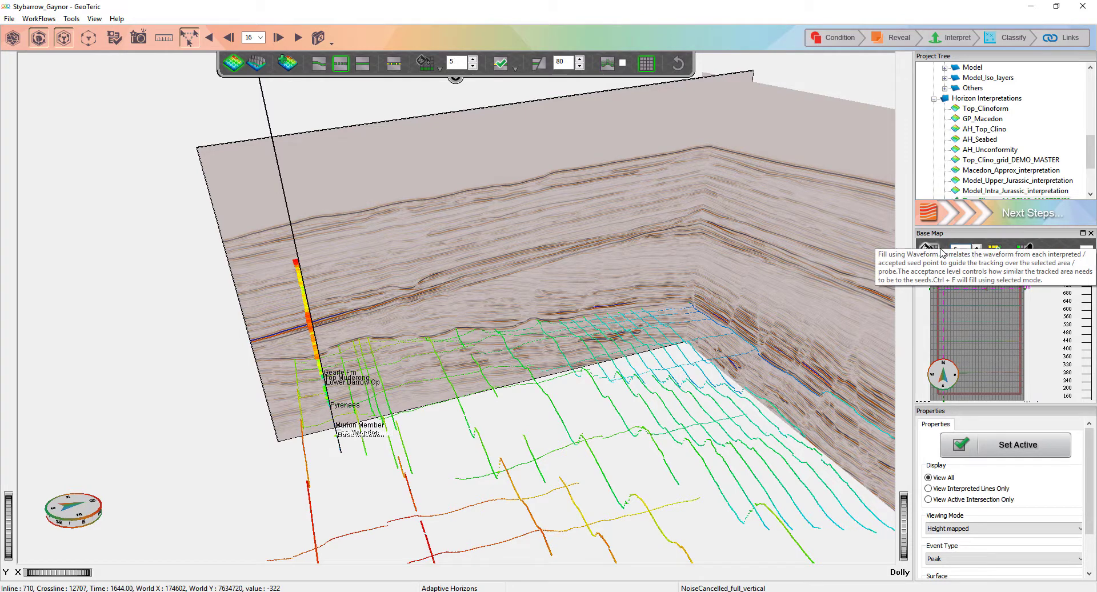
pyautogui.click(930, 249)
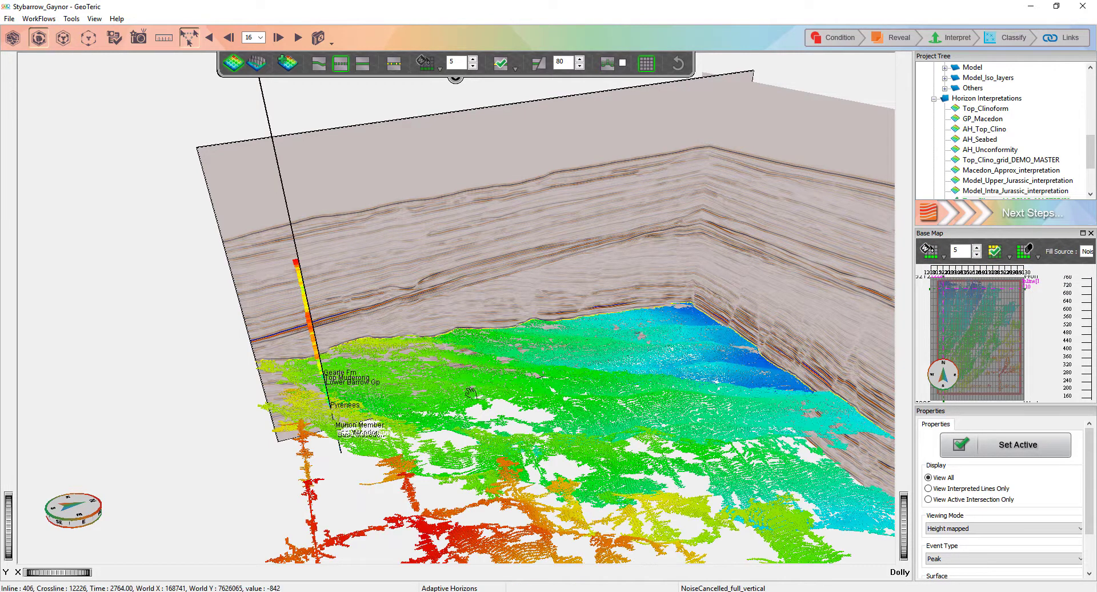
pyautogui.moveTo(440, 381); pyautogui.dragTo(576, 422)
pyautogui.moveTo(576, 423); pyautogui.dragTo(581, 414, button='middle')
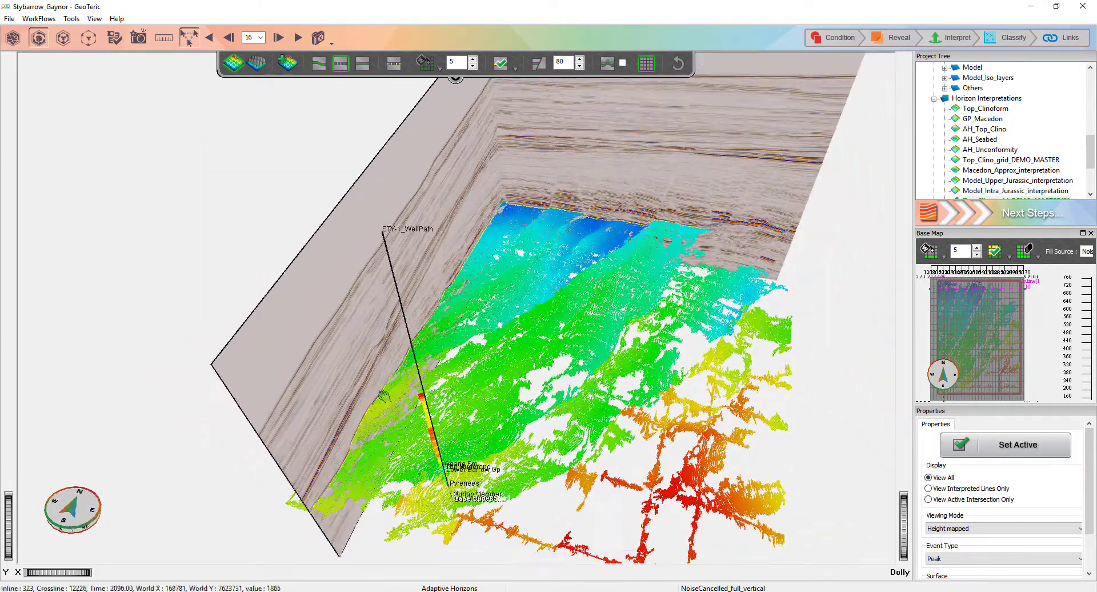
pyautogui.moveTo(380, 390); pyautogui.dragTo(319, 378)
# Move the inline section to 444 and limit the horizon display to interpreted lines only
pyautogui.moveTo(693, 197); pyautogui.dragTo(639, 341)
pyautogui.press('Escape')
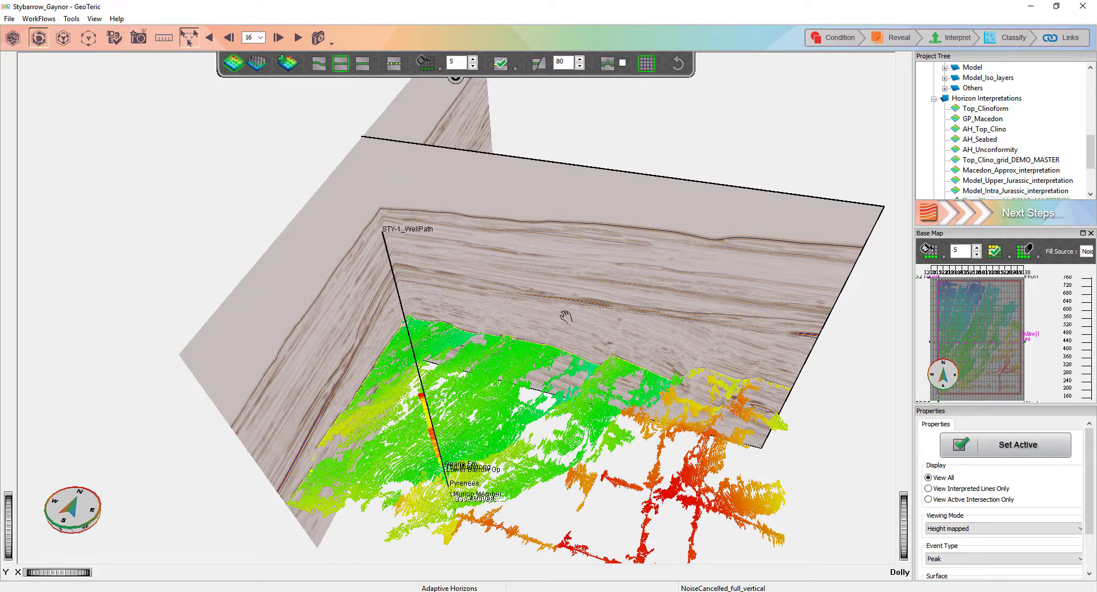
pyautogui.moveTo(565, 316); pyautogui.dragTo(569, 323)
pyautogui.scroll(5, 569, 322)
pyautogui.moveTo(563, 334); pyautogui.dragTo(396, 341, button='middle')
pyautogui.moveTo(396, 342); pyautogui.dragTo(484, 330)
pyautogui.click(937, 490)
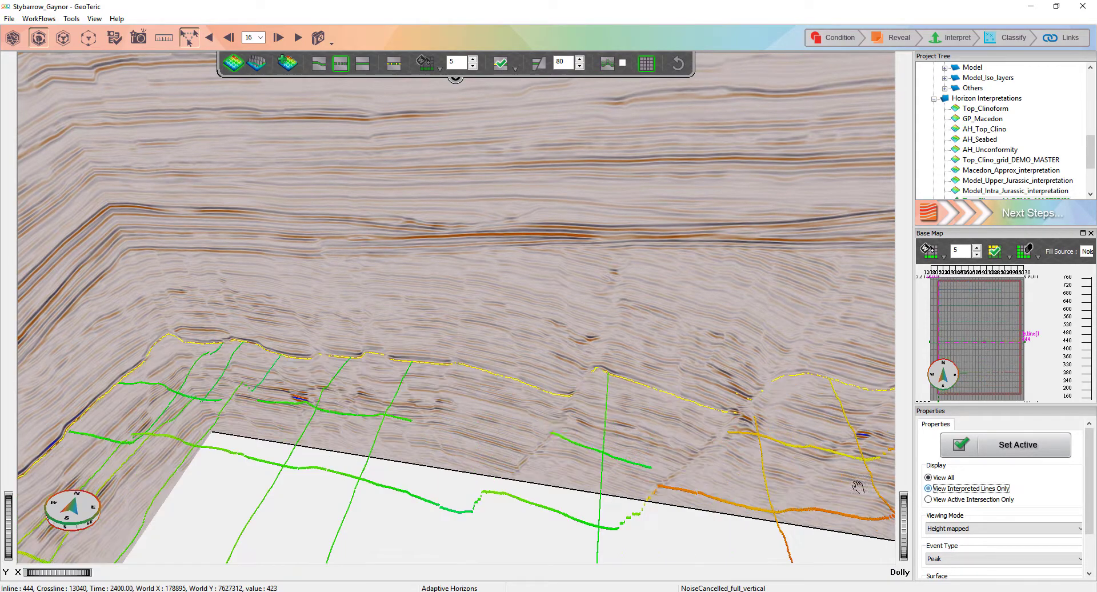
# Step to inline 460, pick the event beside the central fault, and advance to inline 476
pyautogui.scroll(6, 502, 388)
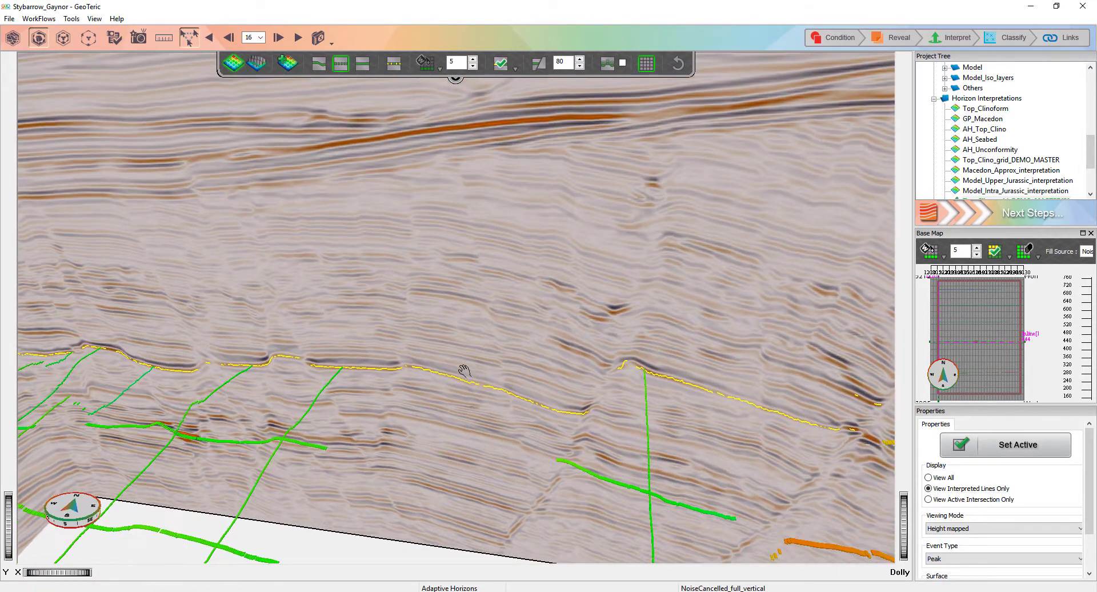
pyautogui.press('Escape')
pyautogui.moveTo(496, 333); pyautogui.dragTo(502, 308)
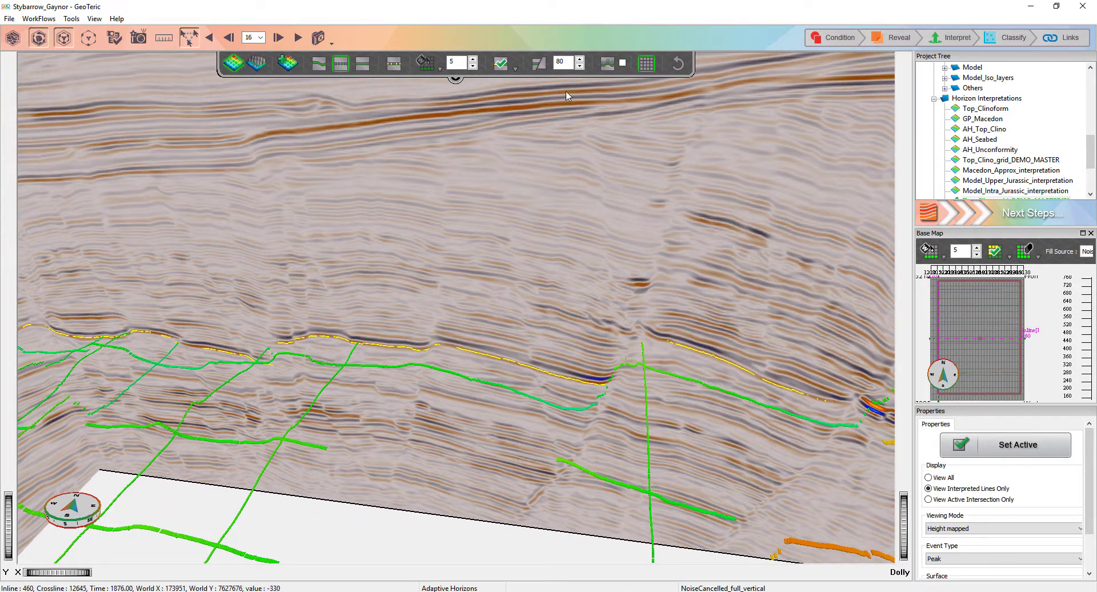
pyautogui.click(641, 330)
pyautogui.press('pageup')
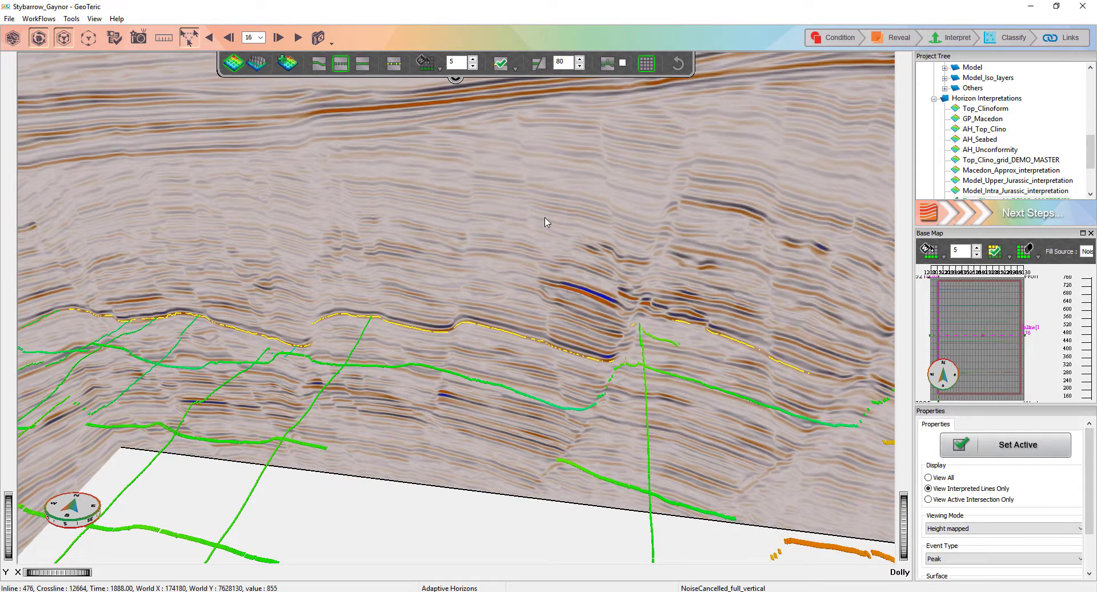
# Advance the inline section through 492 and 508 to 581, and review the interpreted horizon lines in 3D
pyautogui.press('Up')
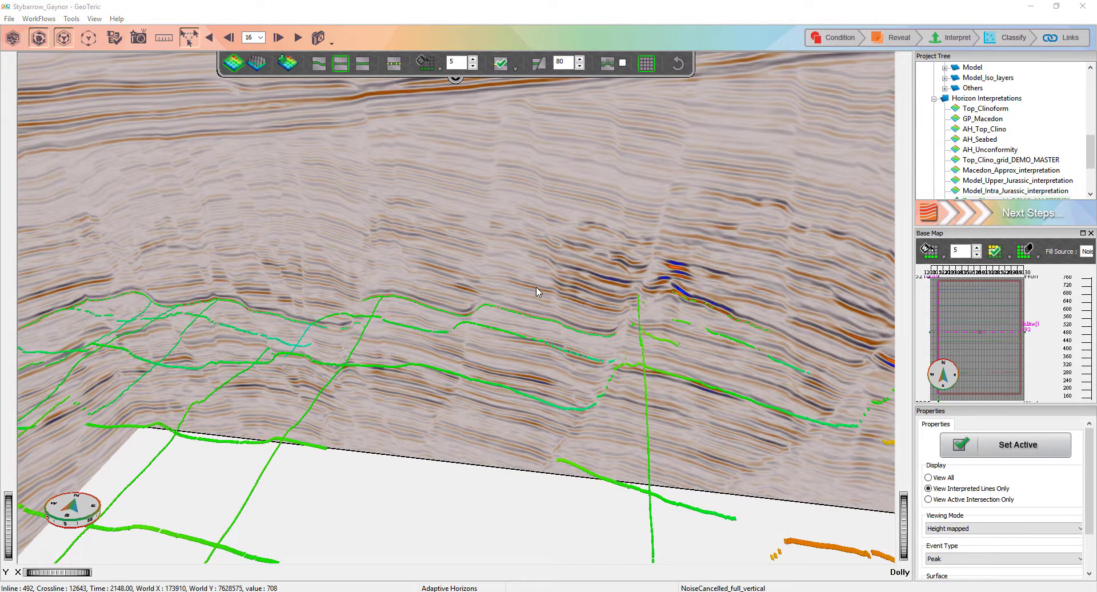
pyautogui.press('Up')
pyautogui.click(500, 66)
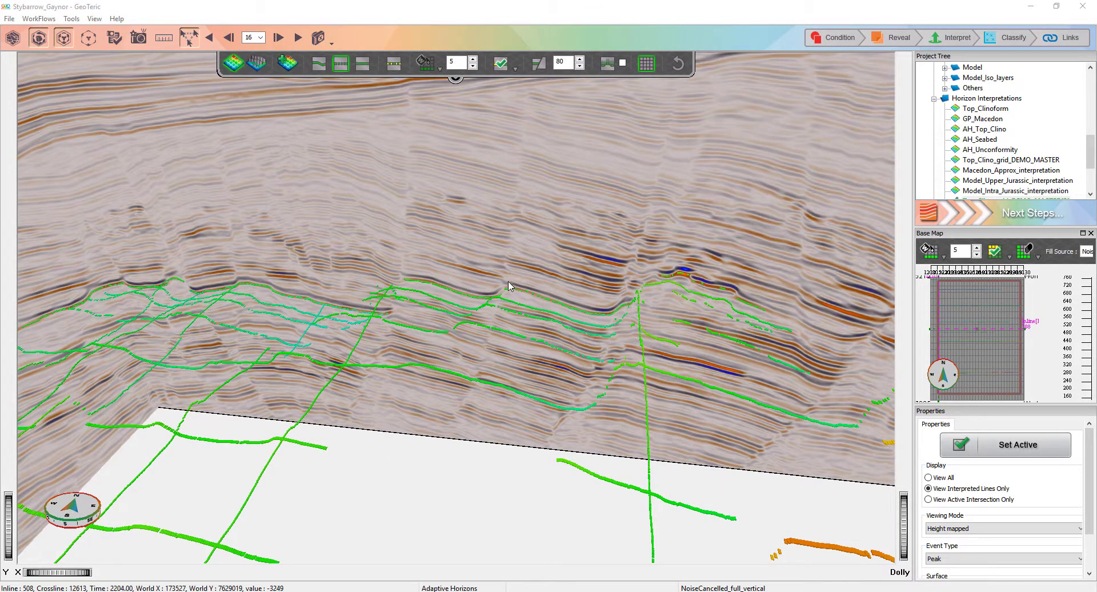
pyautogui.press('Up')
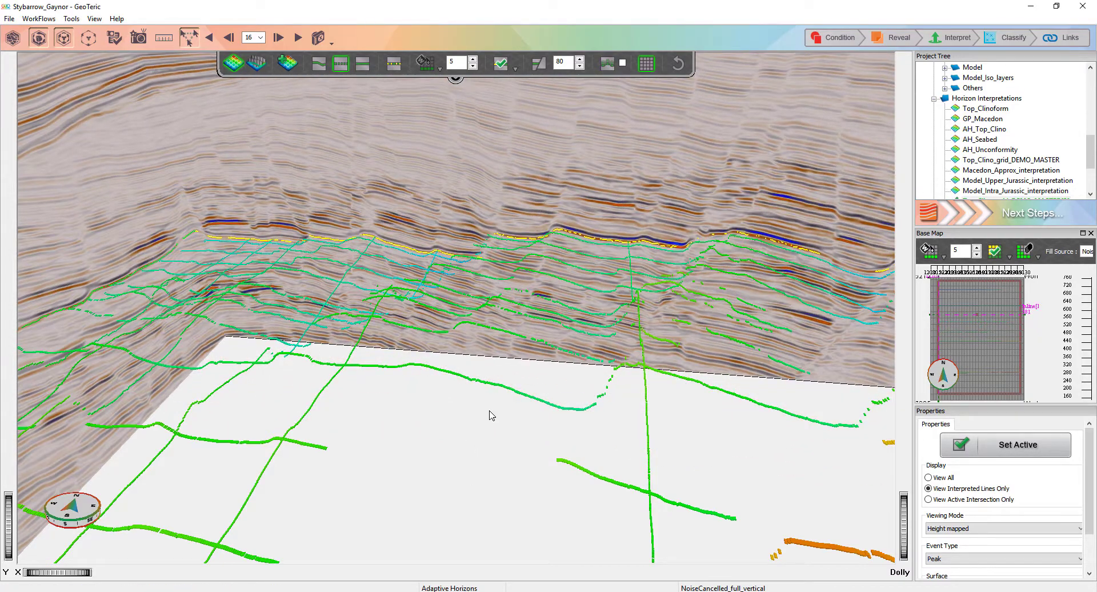
pyautogui.press('Escape')
pyautogui.moveTo(372, 436); pyautogui.dragTo(372, 463)
pyautogui.moveTo(371, 463); pyautogui.dragTo(372, 446, button='middle')
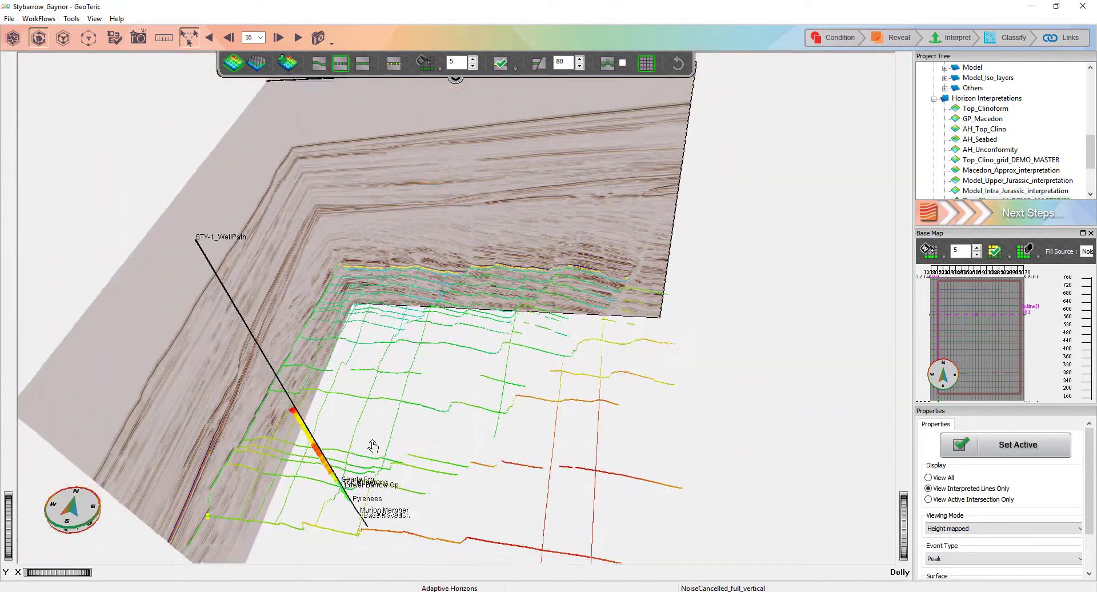
pyautogui.moveTo(373, 446); pyautogui.dragTo(553, 478)
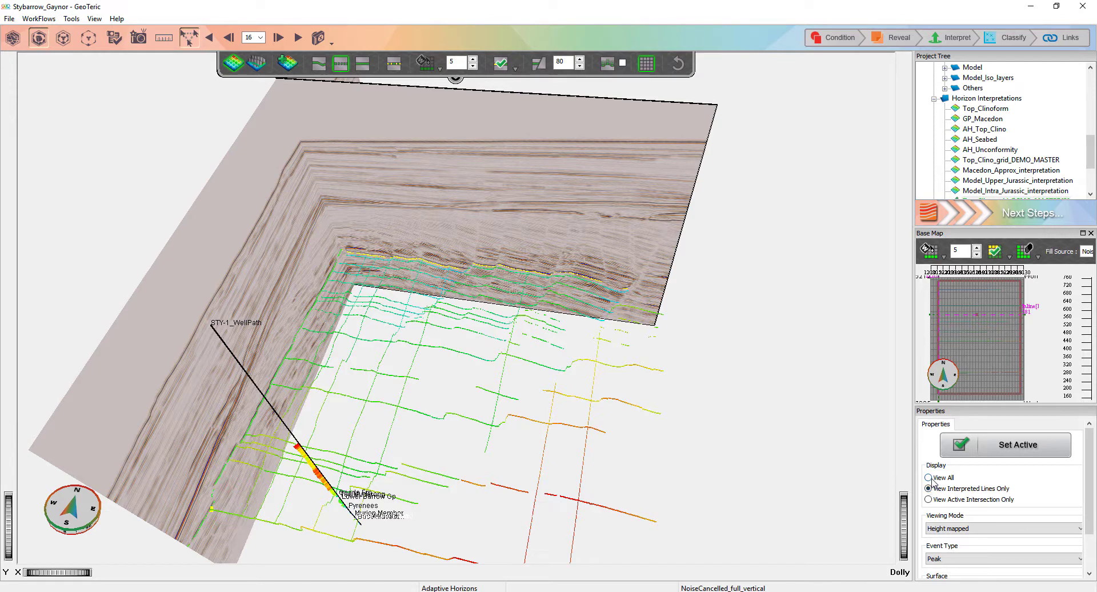
# Show the whole horizon, refill the selected area with an acceptance level of 50, and inspect its coverage in 3D
pyautogui.click(929, 477)
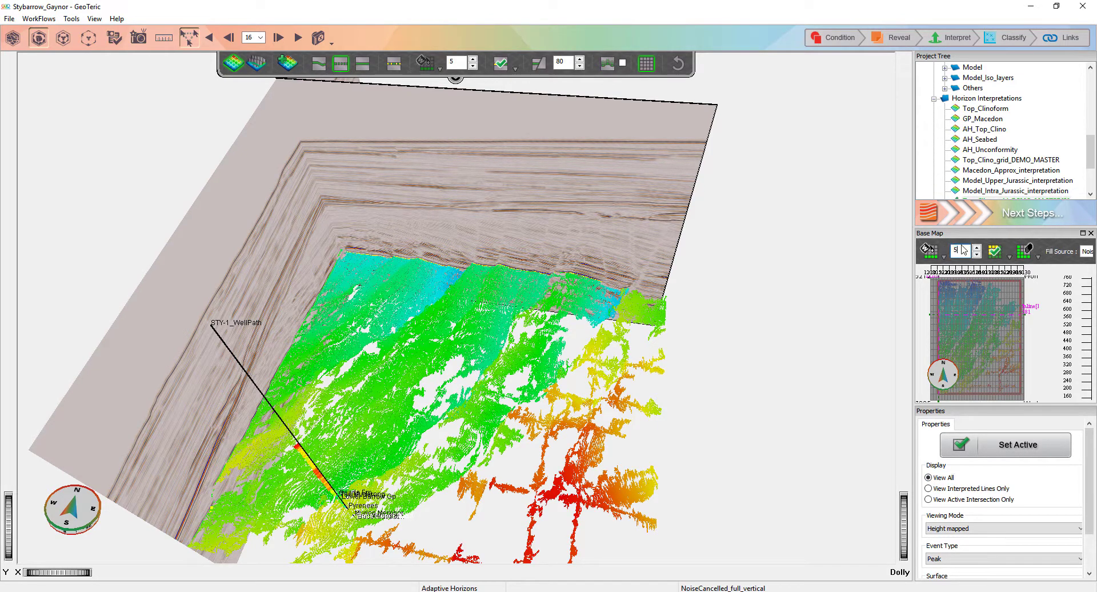
pyautogui.click(930, 251)
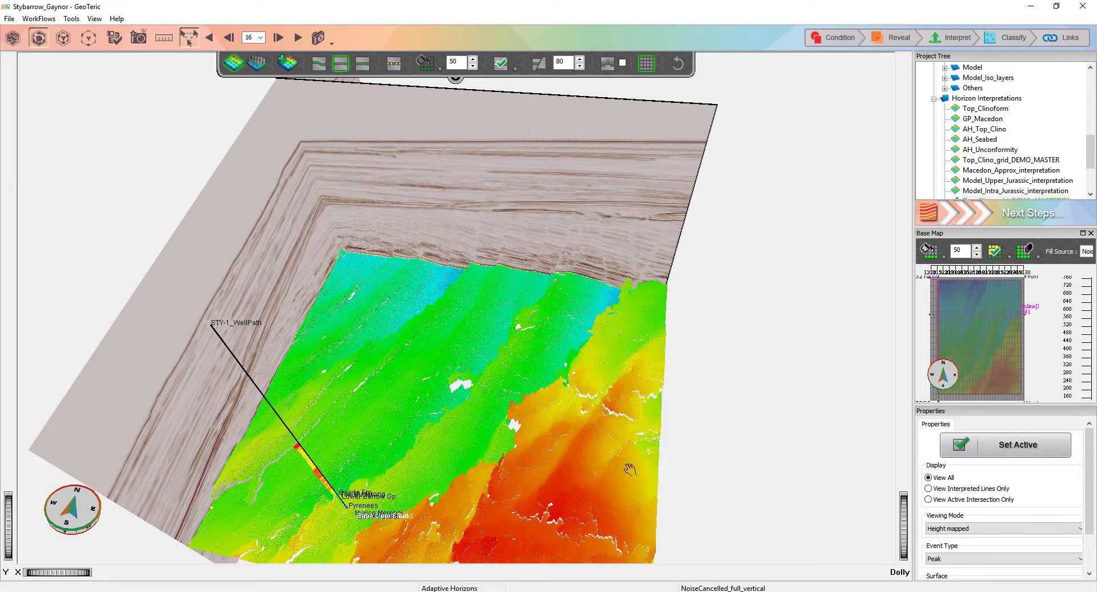
pyautogui.moveTo(629, 468); pyautogui.dragTo(547, 402)
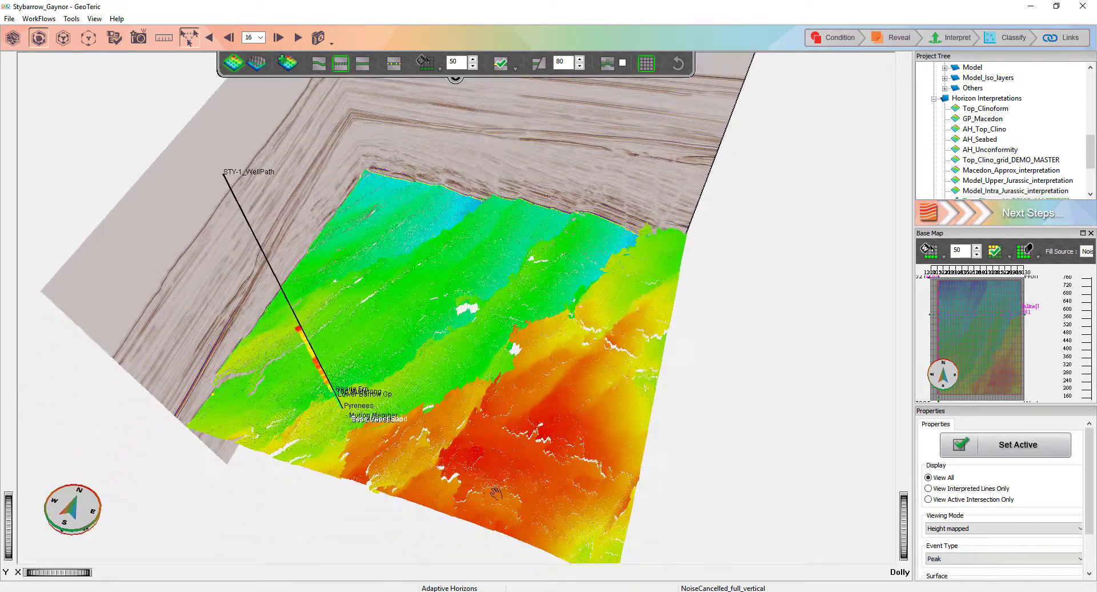
pyautogui.scroll(5, 496, 493)
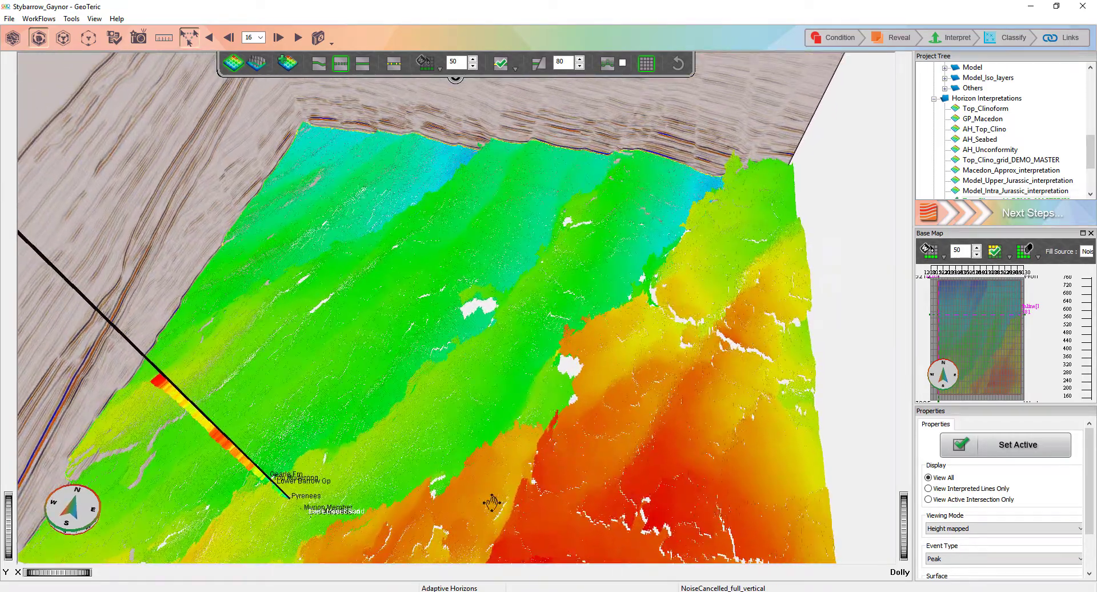
pyautogui.moveTo(492, 503); pyautogui.dragTo(487, 502)
pyautogui.moveTo(553, 519); pyautogui.dragTo(577, 515)
pyautogui.press('Escape')
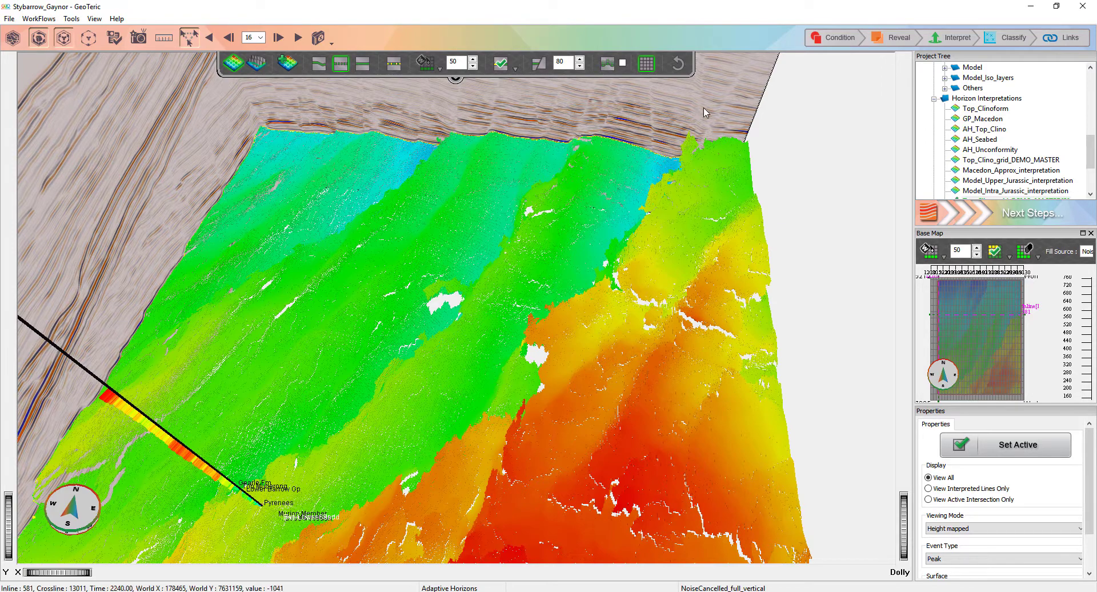
# Move the inline section to 345 and manually re-pick the horizon up the fault and across the mis-tracked block
pyautogui.moveTo(727, 96); pyautogui.dragTo(676, 397)
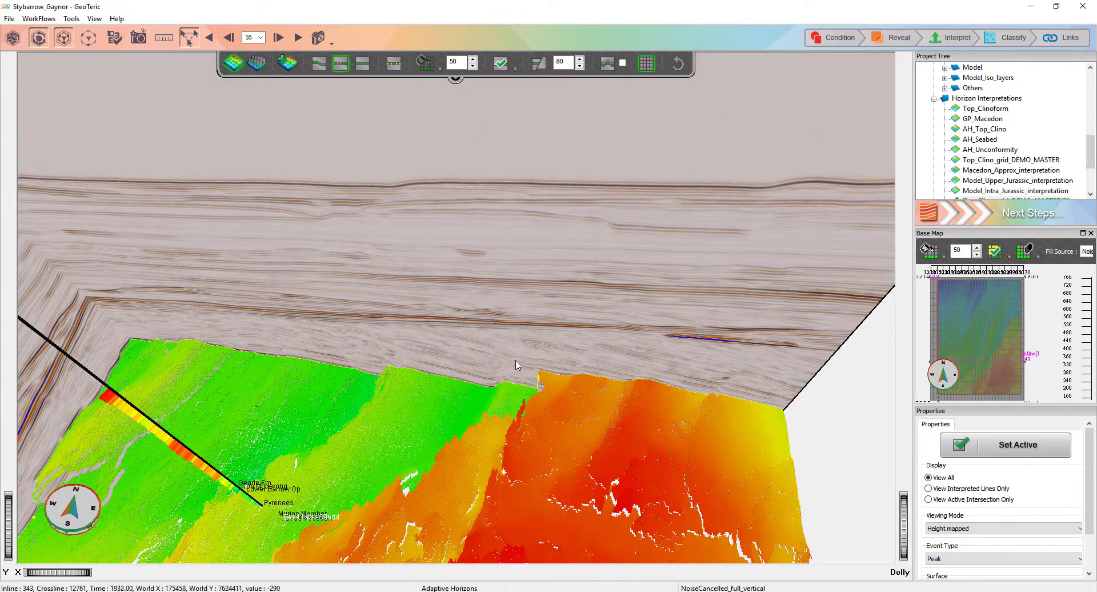
pyautogui.press('Escape')
pyautogui.scroll(5, 526, 387)
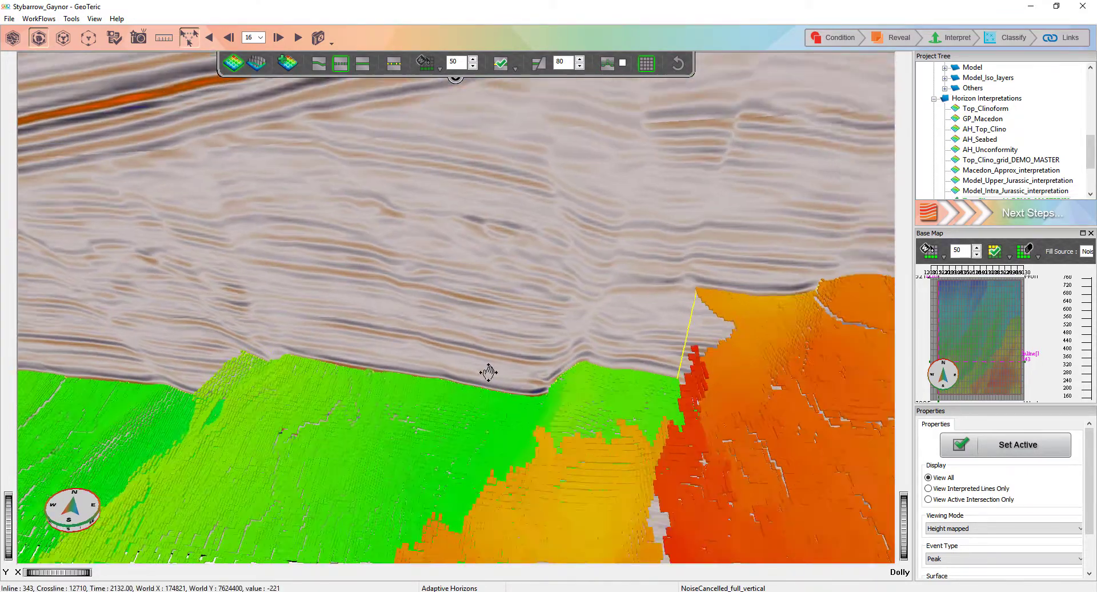
pyautogui.moveTo(488, 372); pyautogui.dragTo(513, 372)
pyautogui.moveTo(546, 334); pyautogui.dragTo(577, 329)
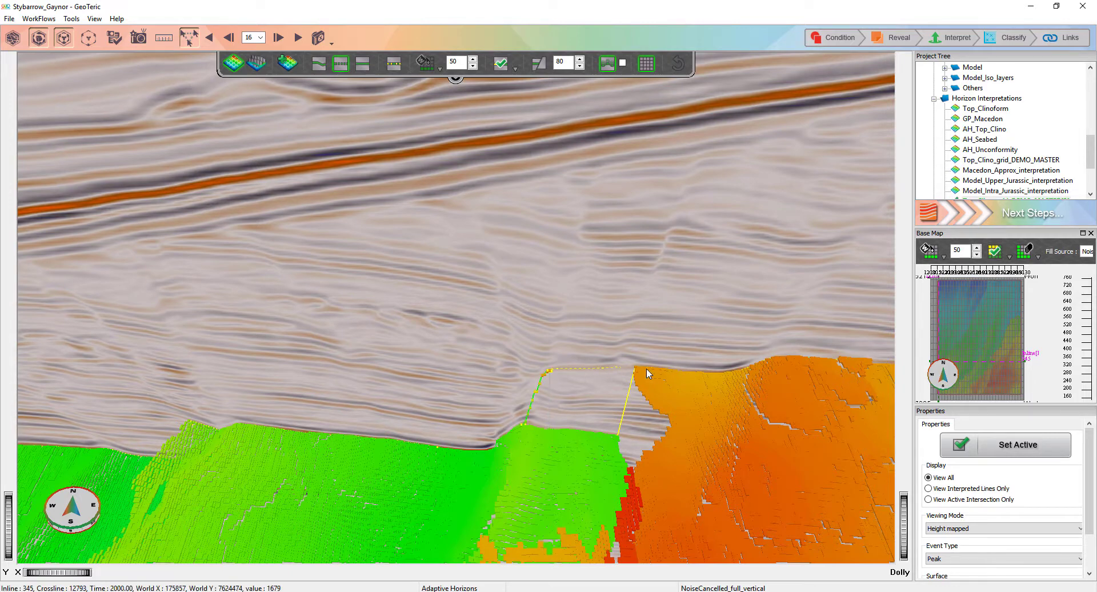
pyautogui.click(685, 375)
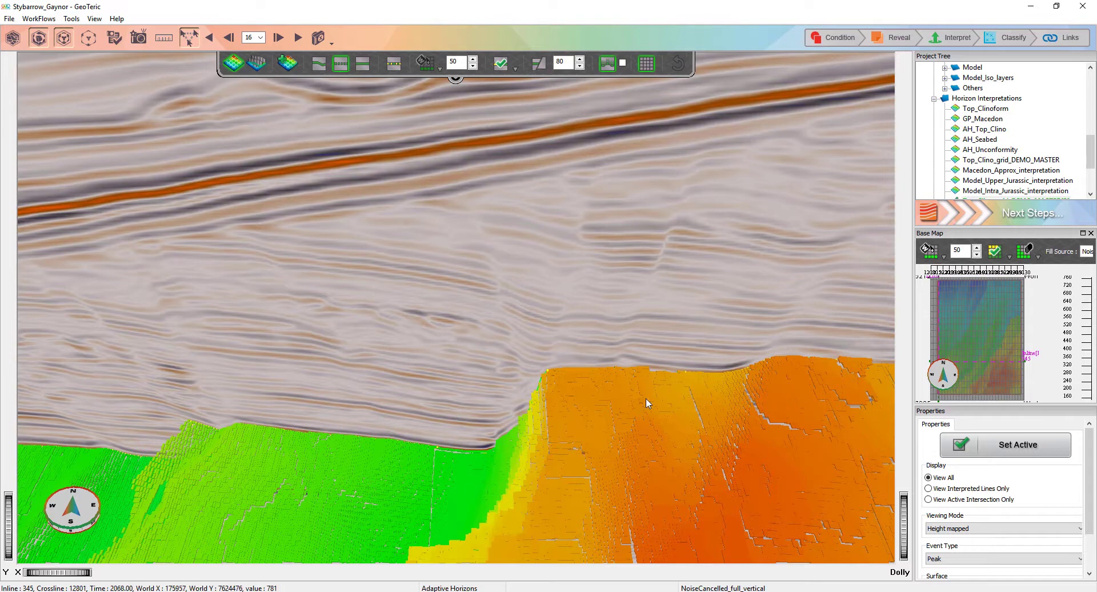
# Move the inline section to 267 and manually correct the horizon along the notched crest beside the fault
pyautogui.moveTo(610, 424); pyautogui.dragTo(548, 419)
pyautogui.moveTo(528, 283); pyautogui.dragTo(512, 402)
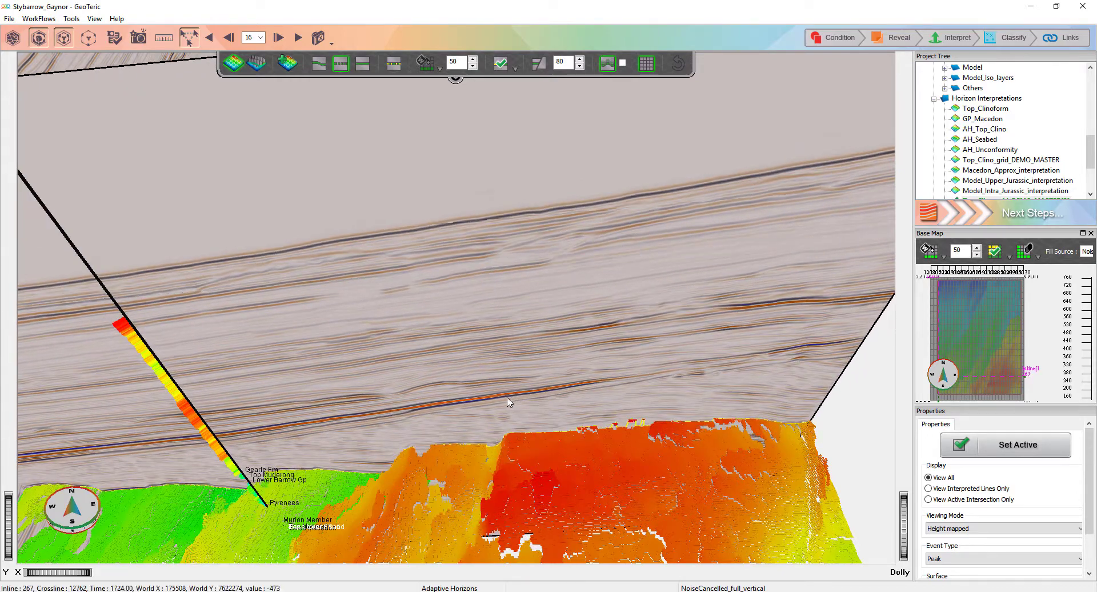
pyautogui.moveTo(406, 430); pyautogui.dragTo(443, 416)
pyautogui.press('Escape')
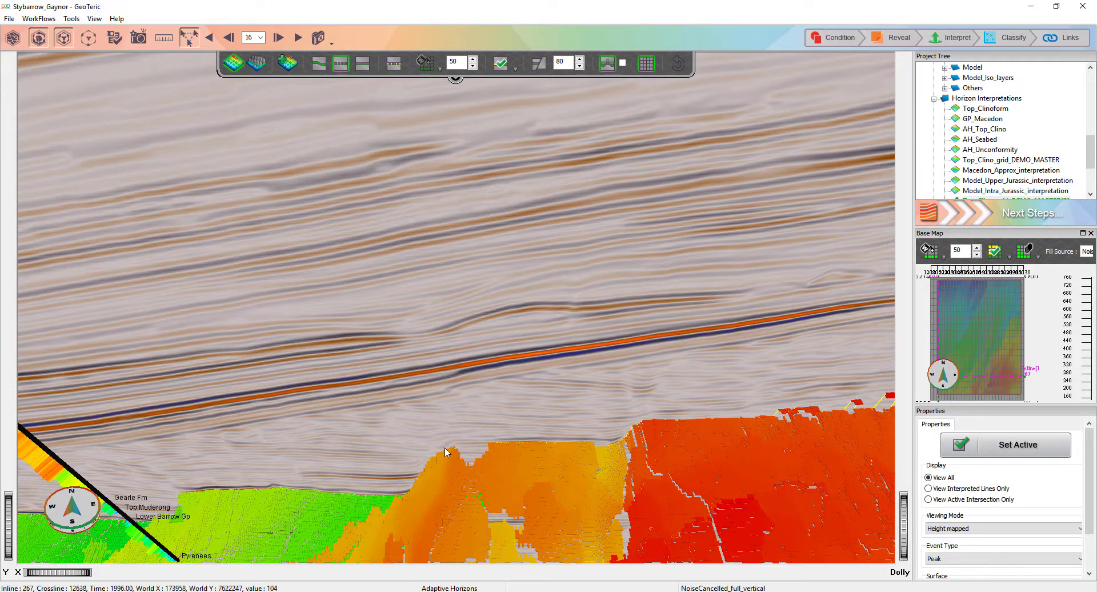
pyautogui.click(502, 444)
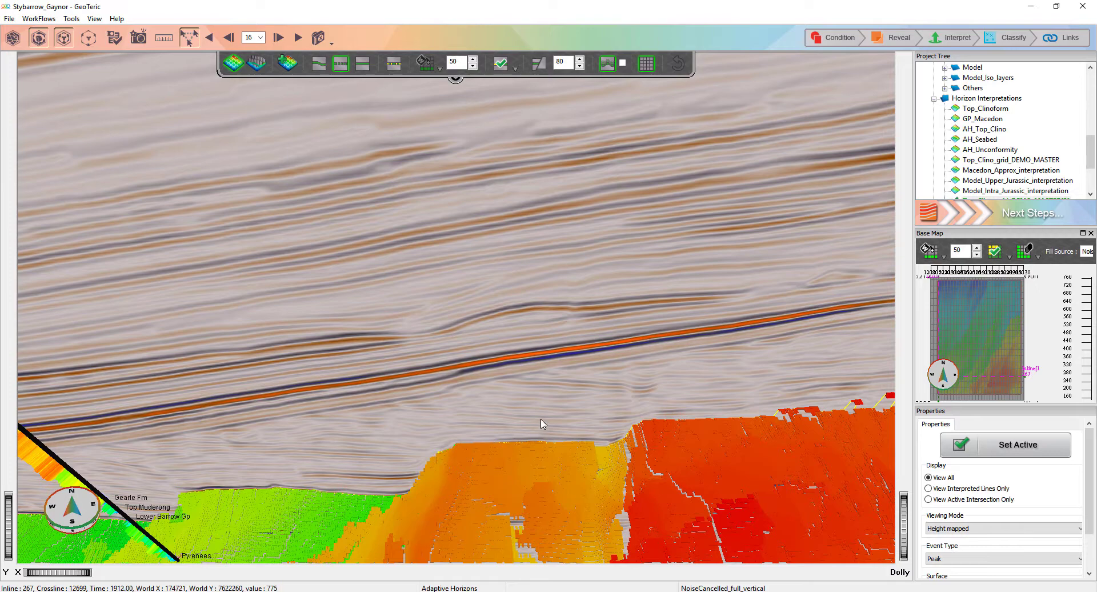
# Inspect the corrected horizon in 3D and move the inline section back to 609
pyautogui.scroll(-5, 525, 423)
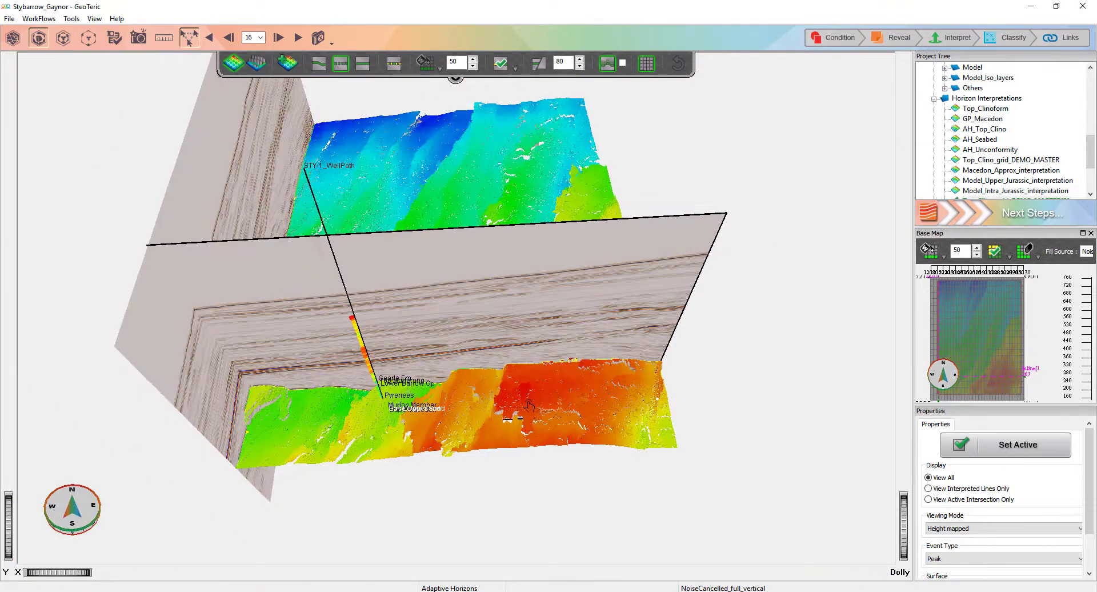
pyautogui.moveTo(607, 439); pyautogui.dragTo(489, 474)
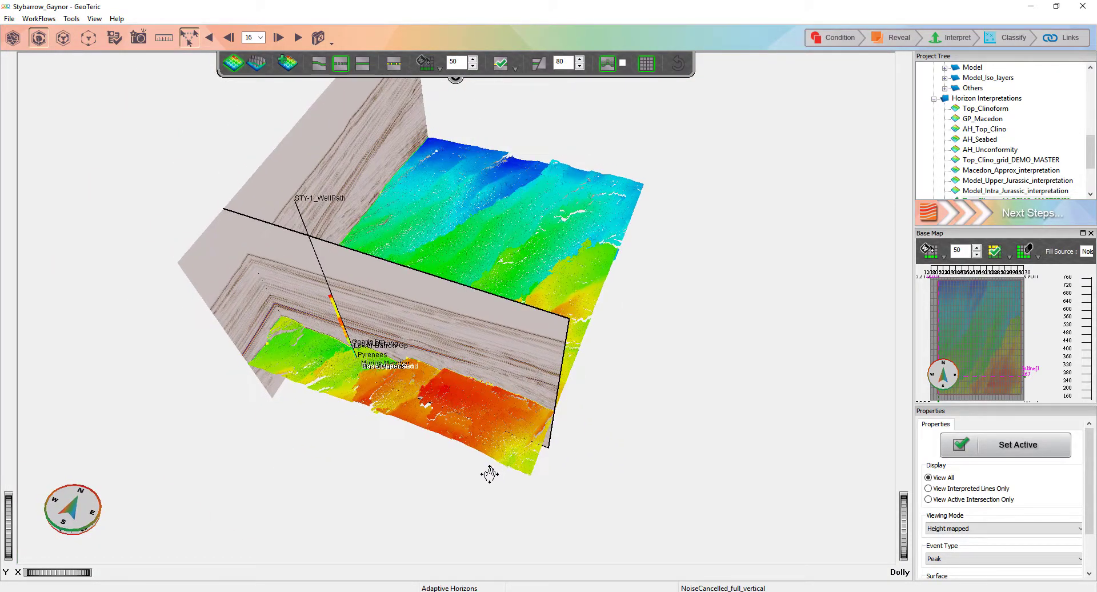
pyautogui.moveTo(490, 474); pyautogui.dragTo(492, 526, button='middle')
pyautogui.press('Escape')
pyautogui.moveTo(518, 421); pyautogui.dragTo(625, 215)
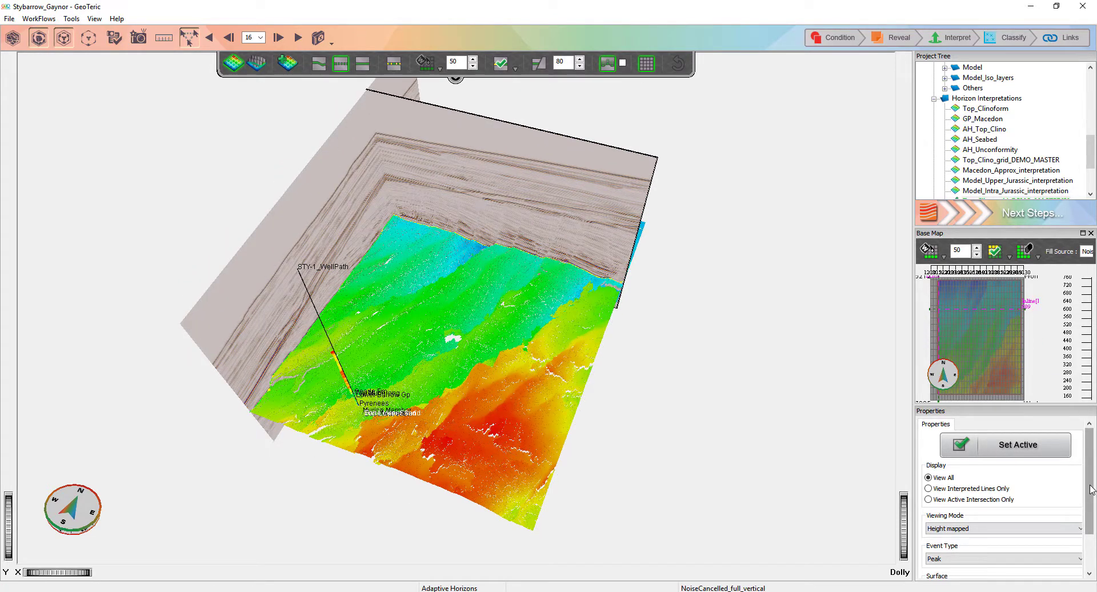
# Create a surface from the horizon with internal holes filled and no smoothing, and display it in place of the Top_Clino_grid_DEMO_MASTER[2] interpretation
pyautogui.moveTo(1091, 489); pyautogui.dragTo(1087, 546)
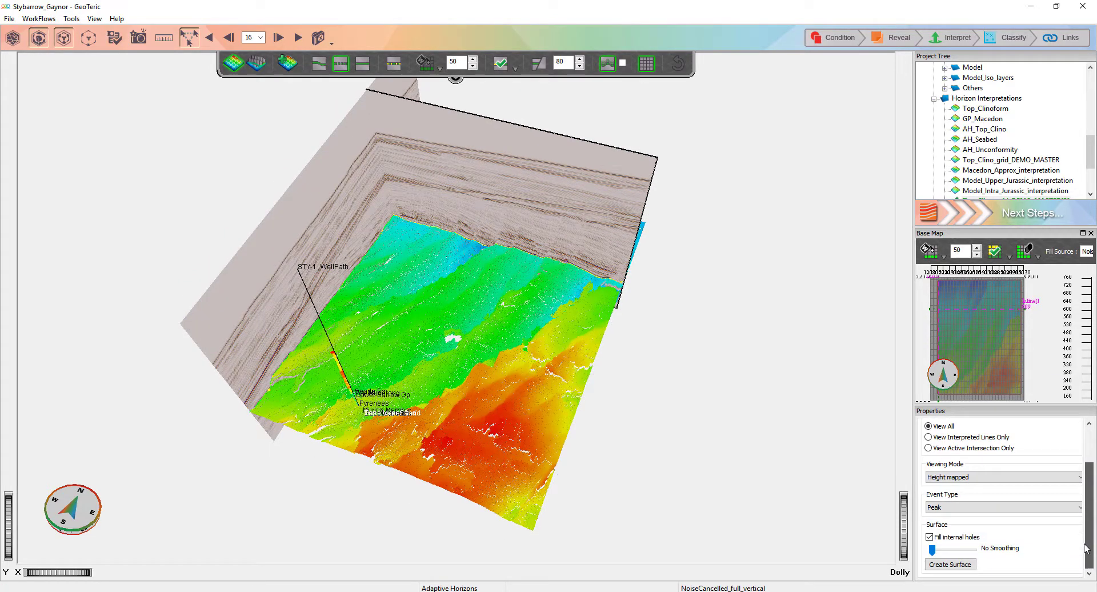
pyautogui.click(950, 565)
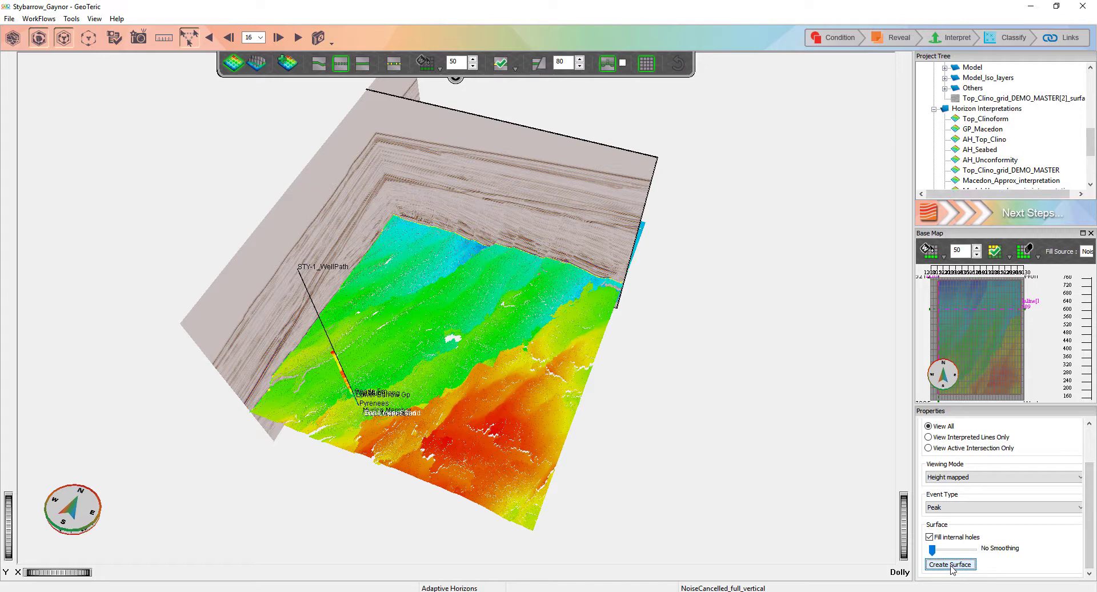
pyautogui.click(1013, 101)
pyautogui.doubleClick(1013, 101)
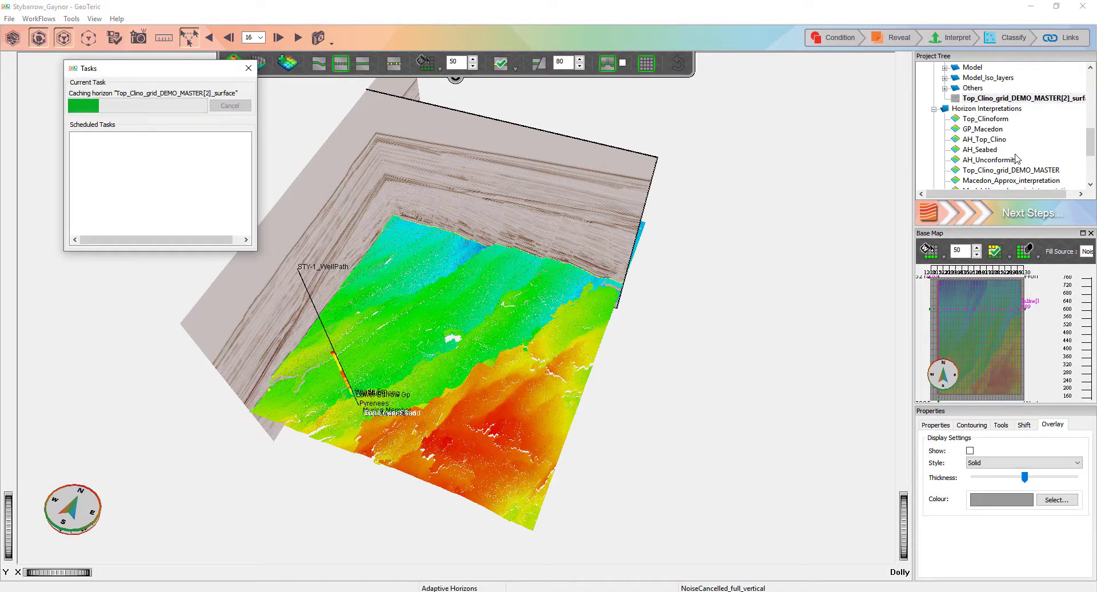
pyautogui.scroll(-2, 1027, 157)
pyautogui.doubleClick(1027, 150)
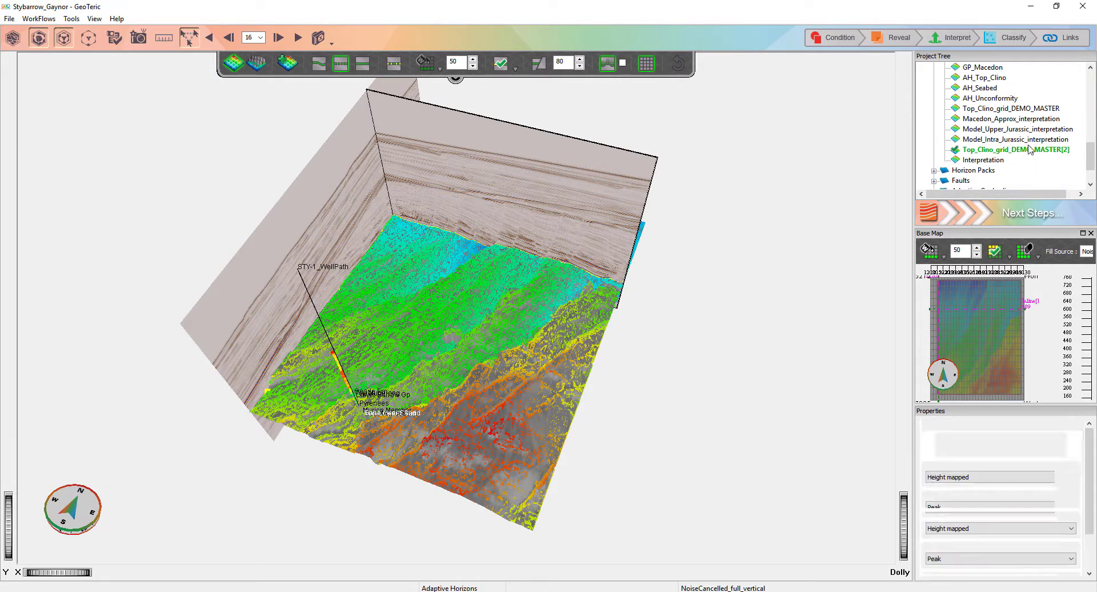
# Colour the new Top Clino surface by height values and inspect its relief in 3D
pyautogui.scroll(2, 988, 155)
pyautogui.click(1015, 100)
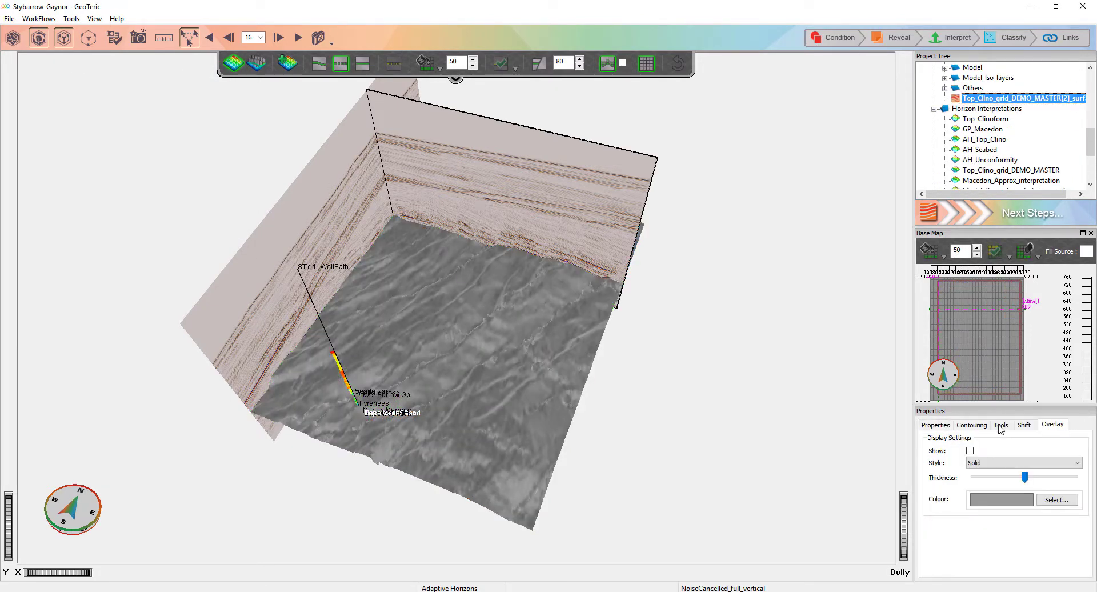
pyautogui.click(944, 426)
pyautogui.click(971, 477)
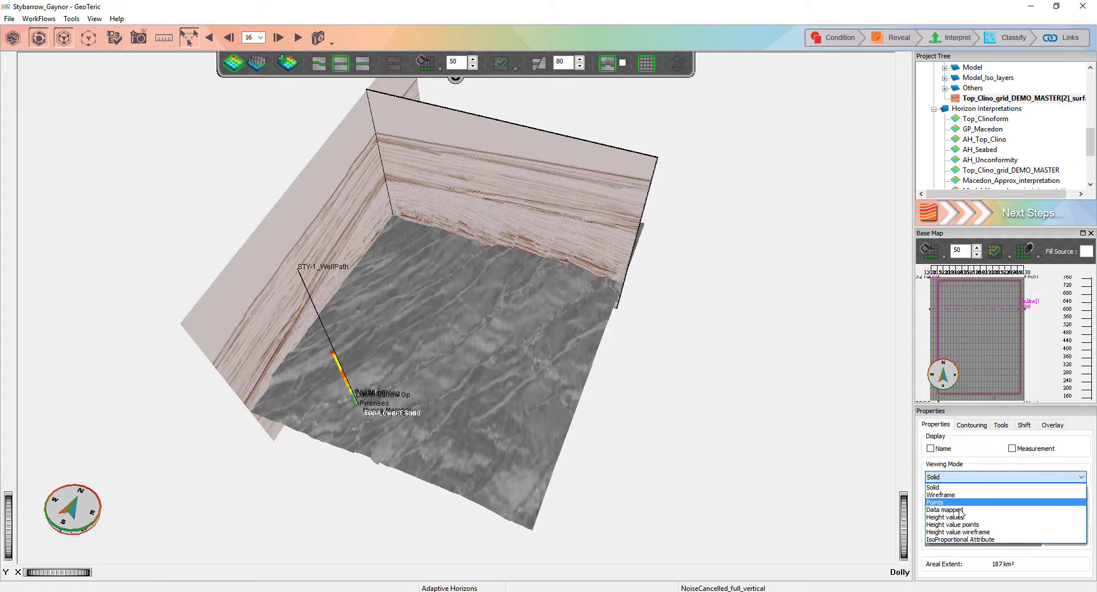
pyautogui.click(962, 517)
pyautogui.press('Escape')
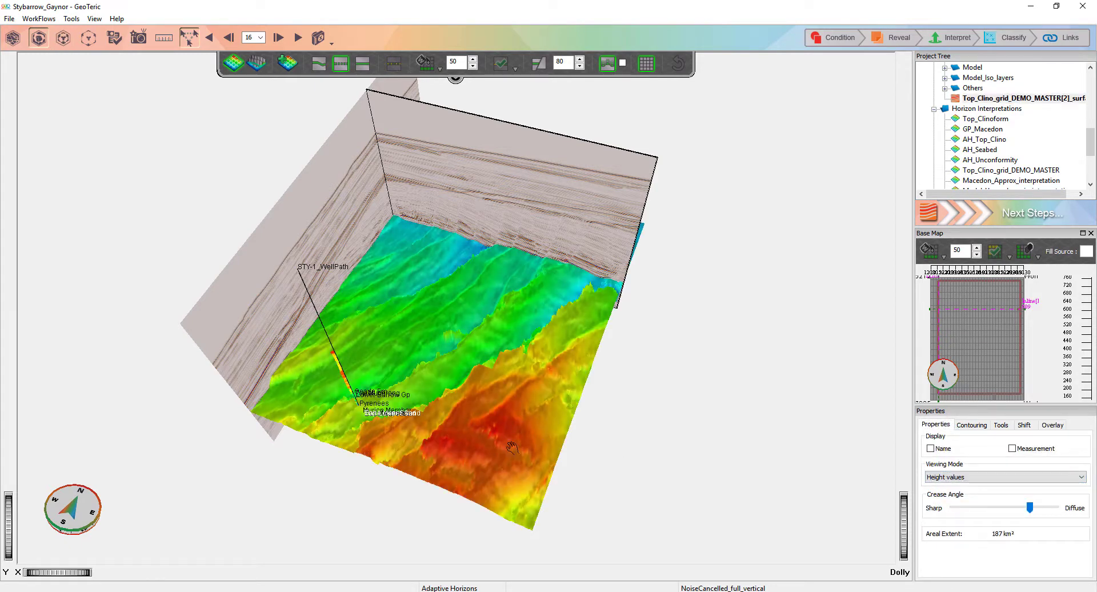
pyautogui.moveTo(531, 434); pyautogui.dragTo(519, 360)
pyautogui.scroll(2, 466, 449)
# Remove the Top Clino surface from the scene and turn the view to face the inline section
pyautogui.rightClick(519, 361)
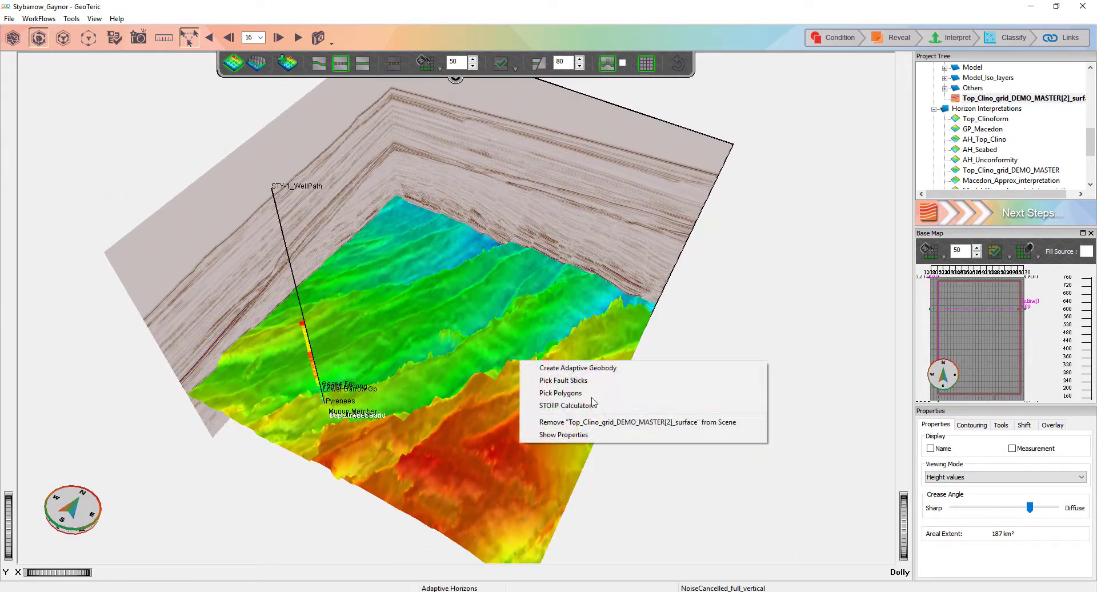
pyautogui.click(606, 423)
pyautogui.moveTo(428, 351); pyautogui.dragTo(441, 379)
pyautogui.moveTo(520, 358); pyautogui.dragTo(533, 331)
pyautogui.scroll(4, 534, 358)
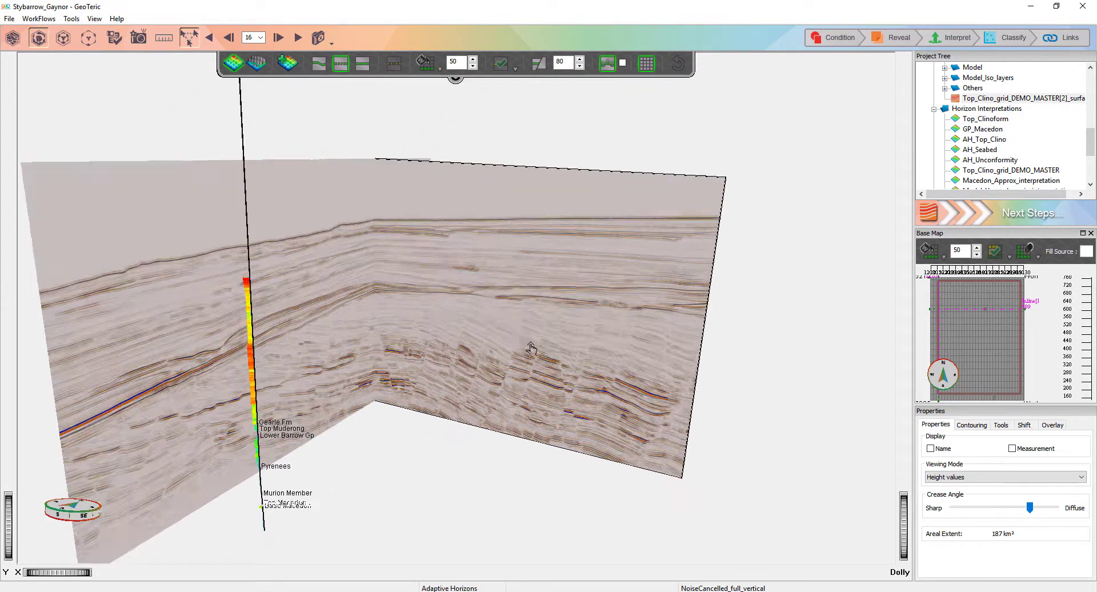
pyautogui.scroll(4, 535, 358)
pyautogui.moveTo(527, 353); pyautogui.dragTo(501, 321, button='middle')
pyautogui.moveTo(571, 340); pyautogui.dragTo(608, 342)
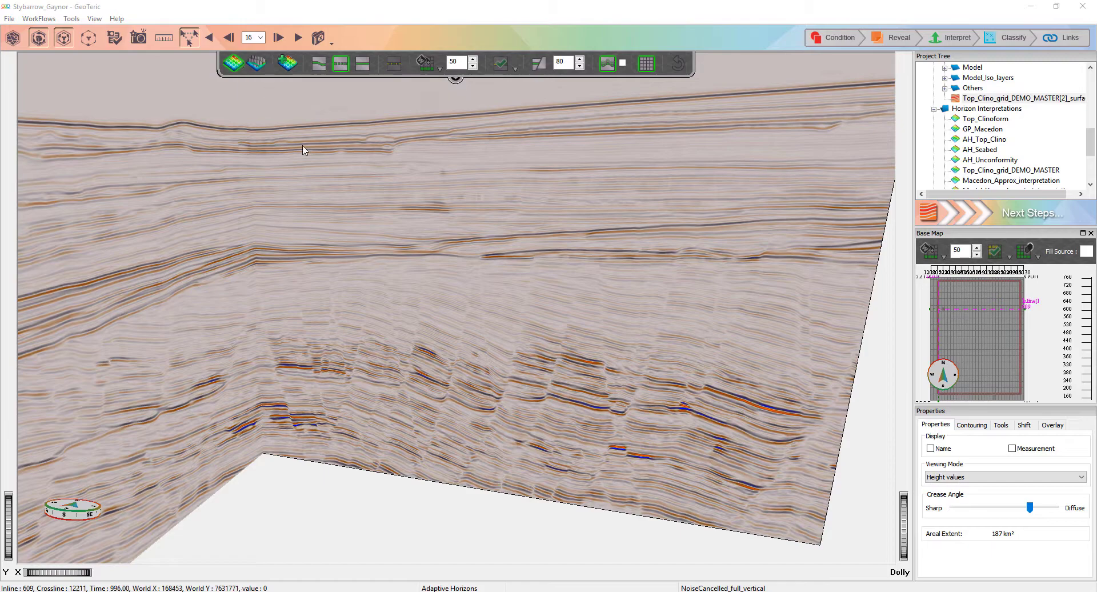
# Move the inline section to 503, frame its faulted interval, and create a new horizon interpretation
pyautogui.moveTo(608, 359); pyautogui.dragTo(563, 413)
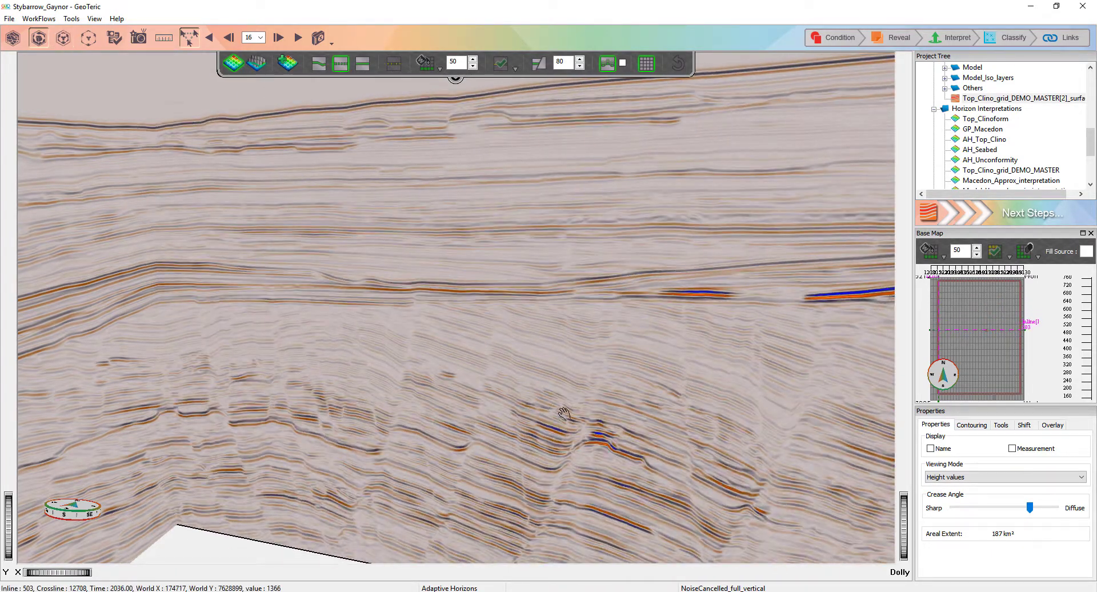
pyautogui.scroll(-3, 541, 392)
pyautogui.moveTo(541, 392); pyautogui.dragTo(555, 336, button='middle')
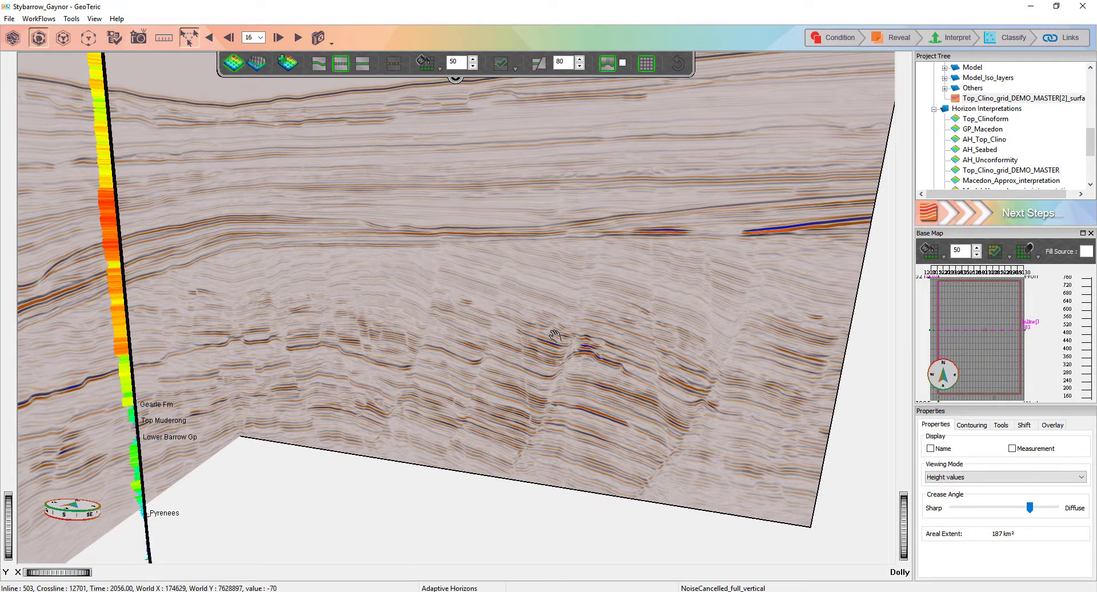
pyautogui.rightClick(535, 260)
pyautogui.click(566, 280)
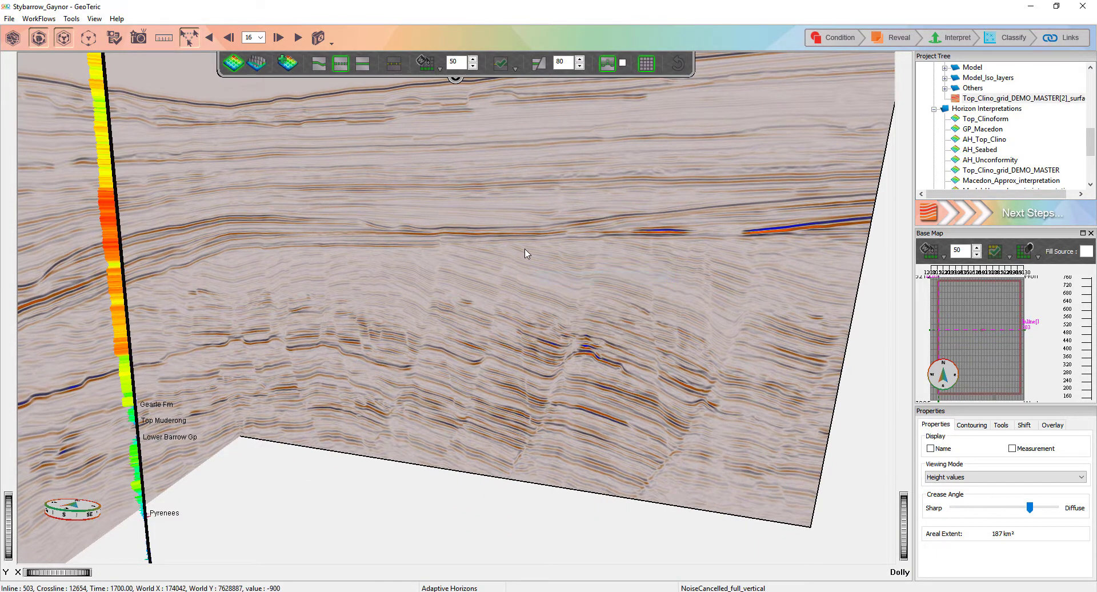
# Manually pick the central fault plane on inline 503 from the unconformity down to the section's base, and leave manual picking
pyautogui.click(605, 239)
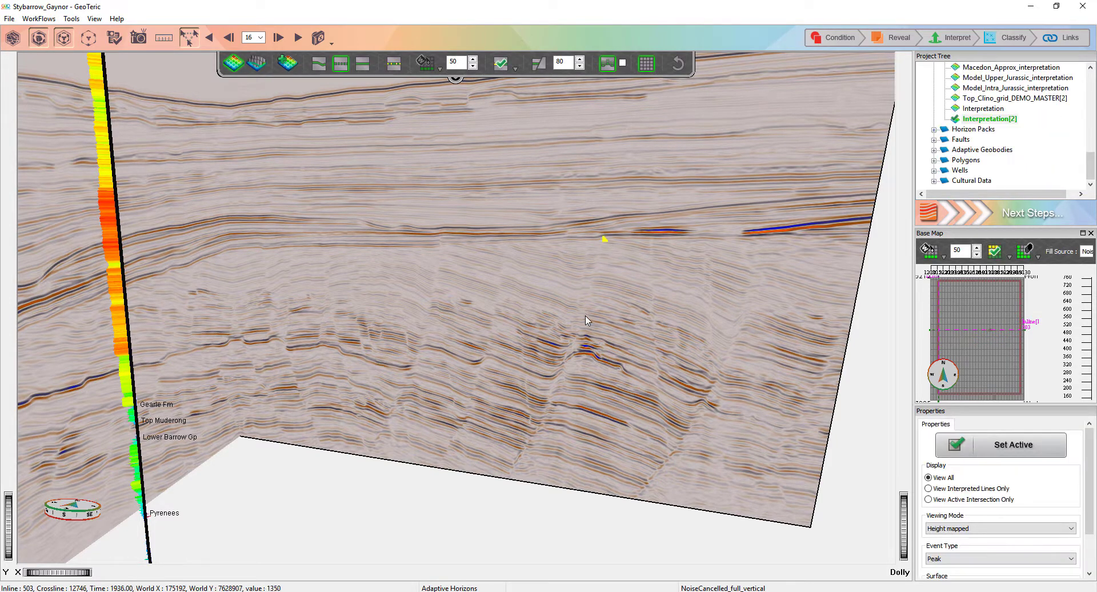
pyautogui.click(578, 329)
pyautogui.click(608, 62)
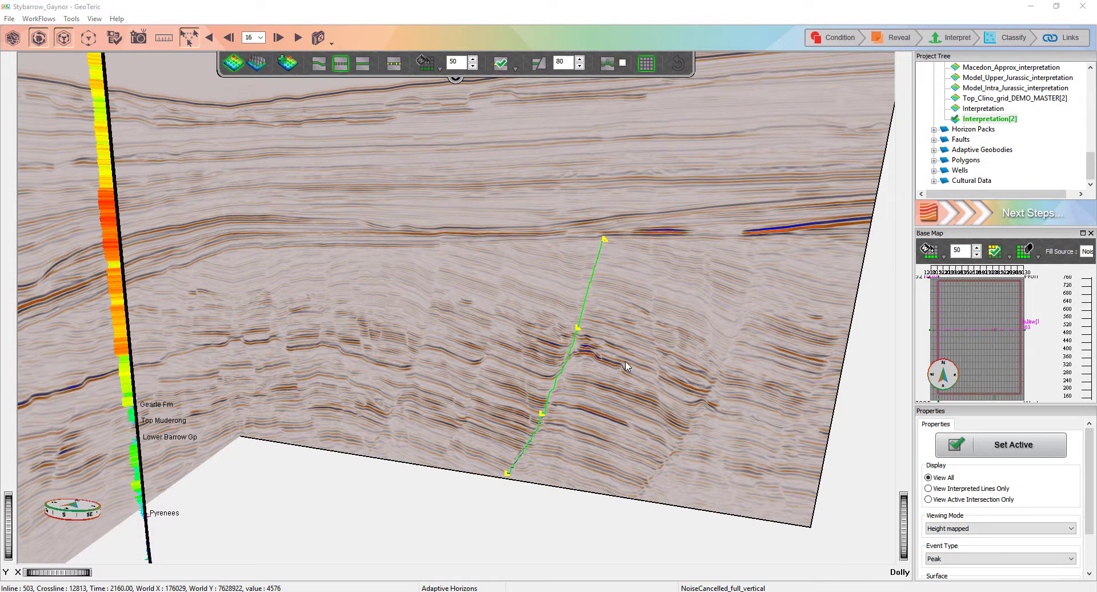
# Move the inline section to 531 and manually pick the central fault from the unconformity down towards the section's base
pyautogui.moveTo(626, 361); pyautogui.dragTo(632, 349)
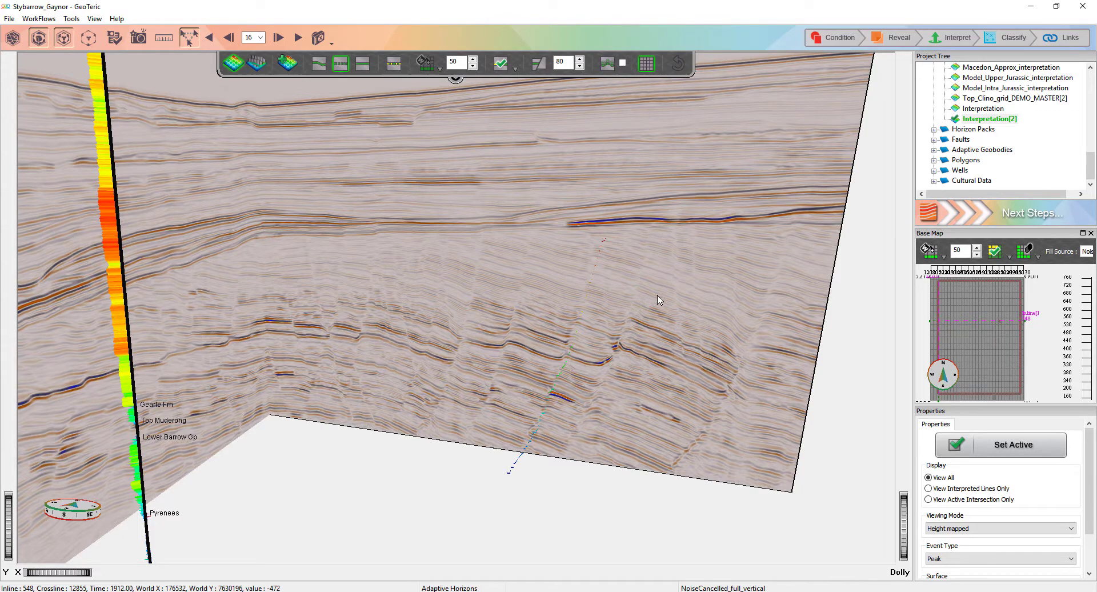
pyautogui.moveTo(658, 298)
pyautogui.mouseDown()
pyautogui.moveTo(654, 317)
pyautogui.moveTo(656, 303)
pyautogui.mouseUp()
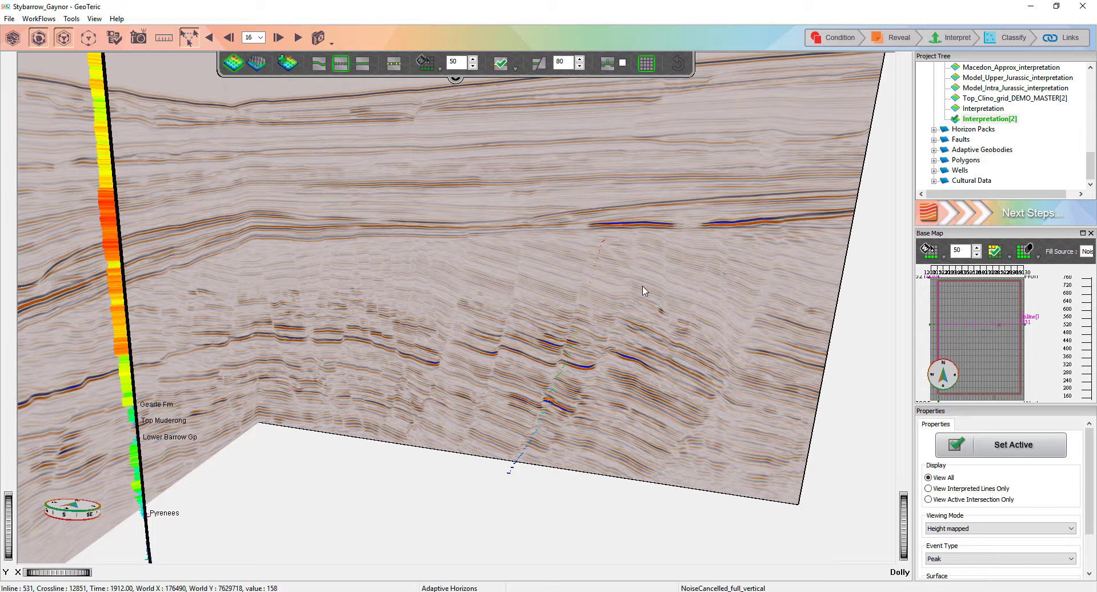
pyautogui.click(595, 232)
pyautogui.click(570, 324)
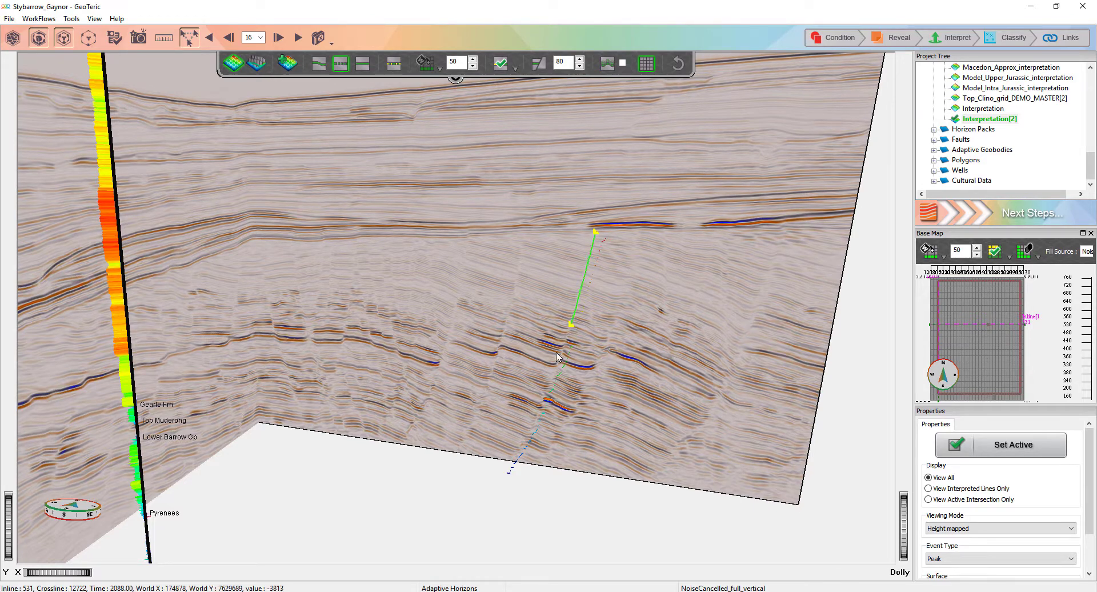
pyautogui.click(547, 391)
pyautogui.click(528, 435)
# Move the inline section to 551 and examine the fault picks from both inlines in 3D
pyautogui.moveTo(603, 391); pyautogui.dragTo(604, 381, button='middle')
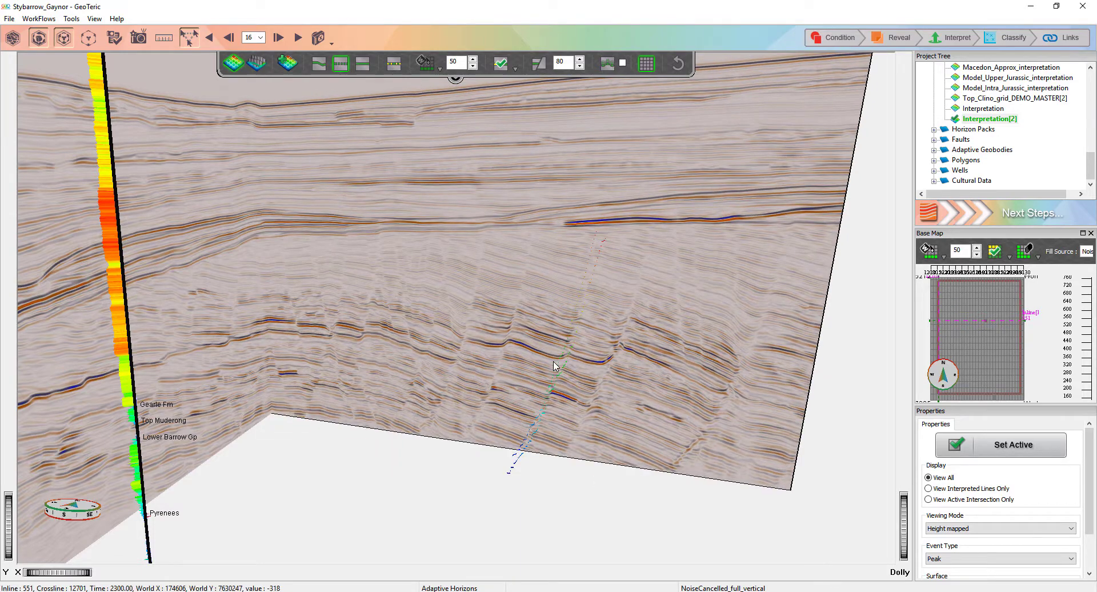
pyautogui.moveTo(532, 292); pyautogui.dragTo(506, 390, button='middle')
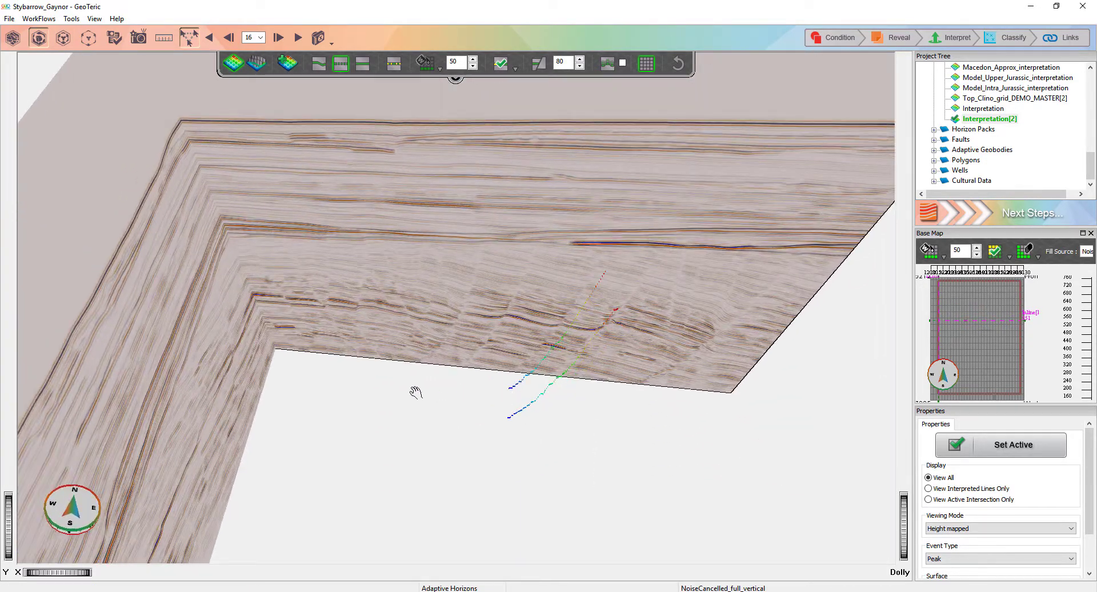
pyautogui.moveTo(415, 392); pyautogui.dragTo(404, 384, button='middle')
pyautogui.scroll(-2, 404, 374)
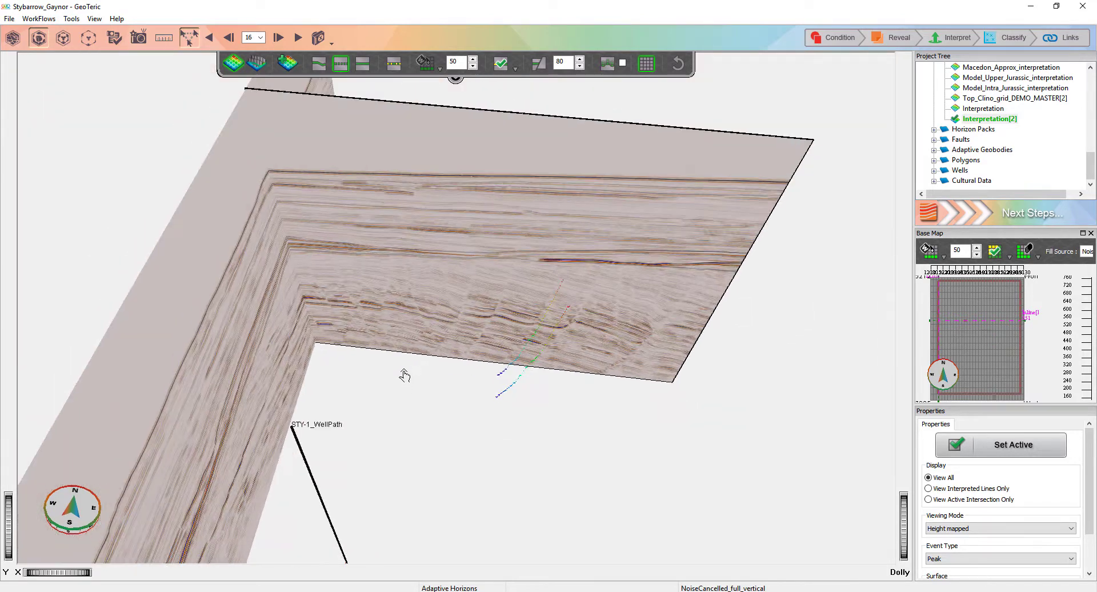
# Add the fault surfaces #Surface[5] and #Surface[6] to the scene and turn the view to show them against the seismic sections
pyautogui.click(933, 140)
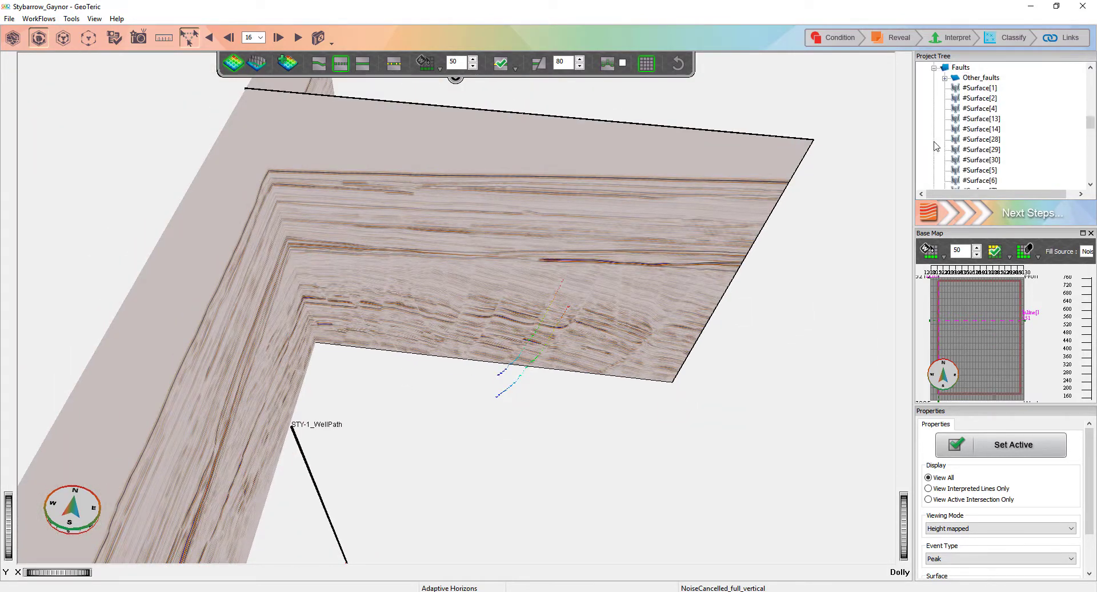
pyautogui.click(987, 171)
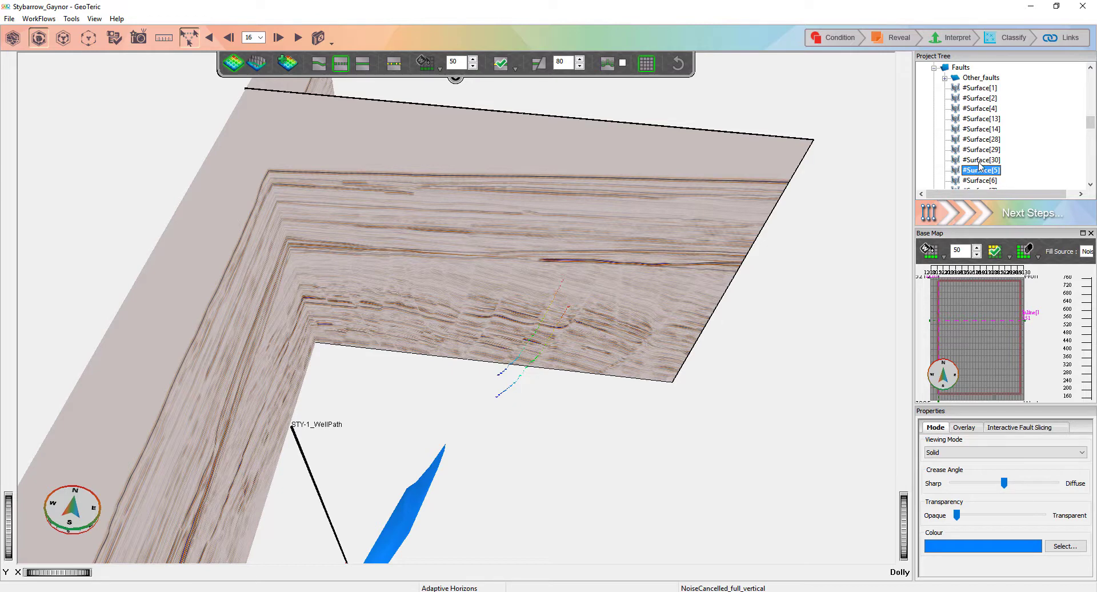
pyautogui.click(979, 180)
pyautogui.moveTo(583, 417); pyautogui.dragTo(555, 360, button='middle')
pyautogui.moveTo(517, 282); pyautogui.dragTo(523, 264, button='middle')
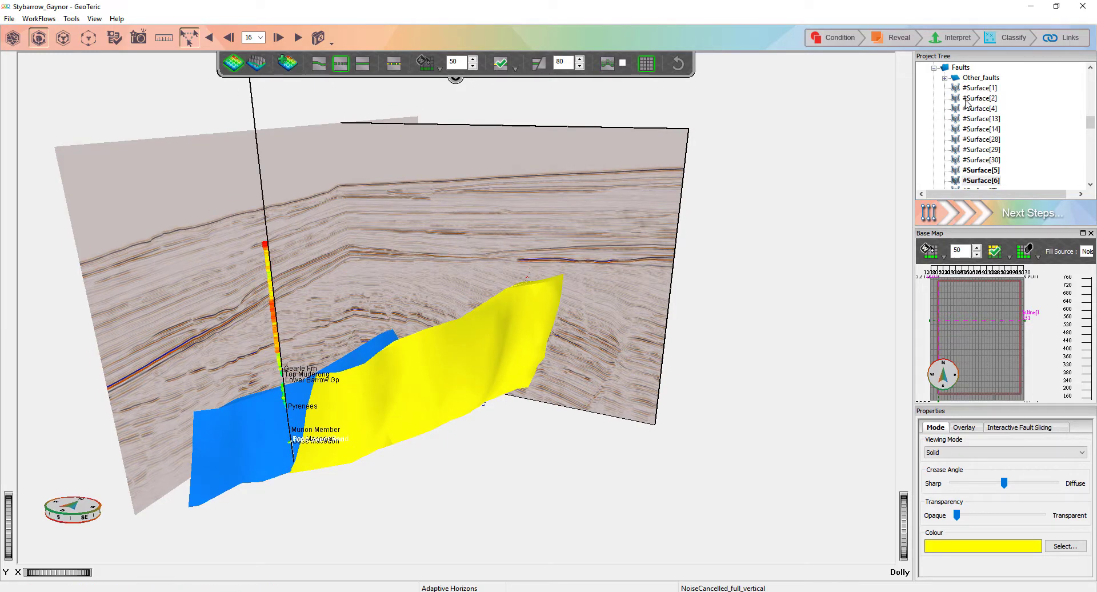
# Add the whole run of fault surfaces from #Surface[1] to #Surface[7] to the scene and view them together in 3D
pyautogui.click(980, 89)
pyautogui.scroll(-1, 1000, 175)
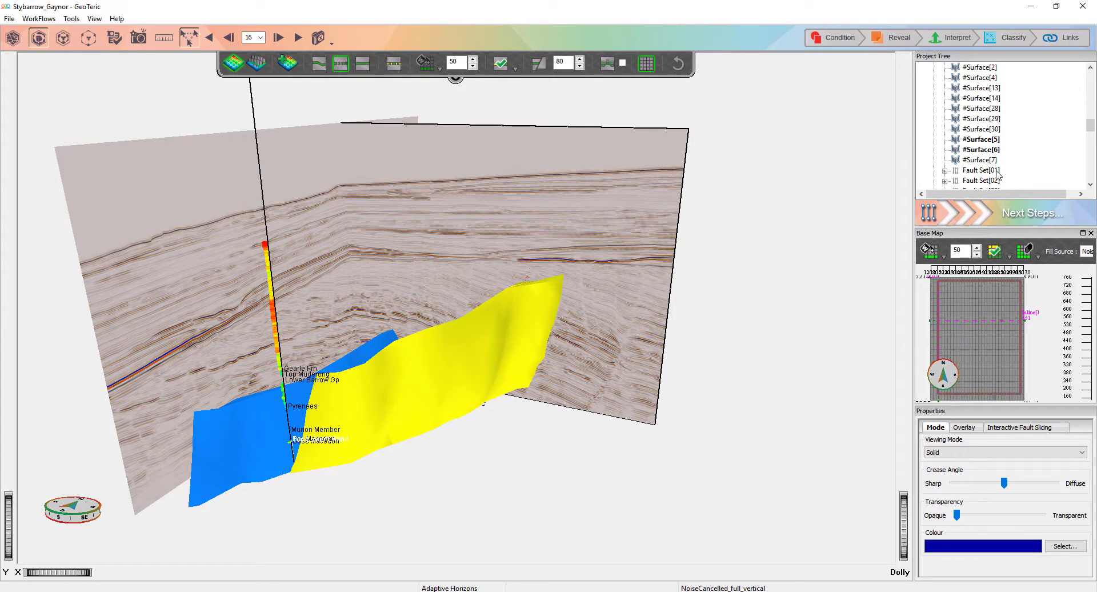
pyautogui.keyDown('shift'); pyautogui.click(986, 160); pyautogui.keyUp('shift')
pyautogui.rightClick(986, 160)
pyautogui.click(1038, 173)
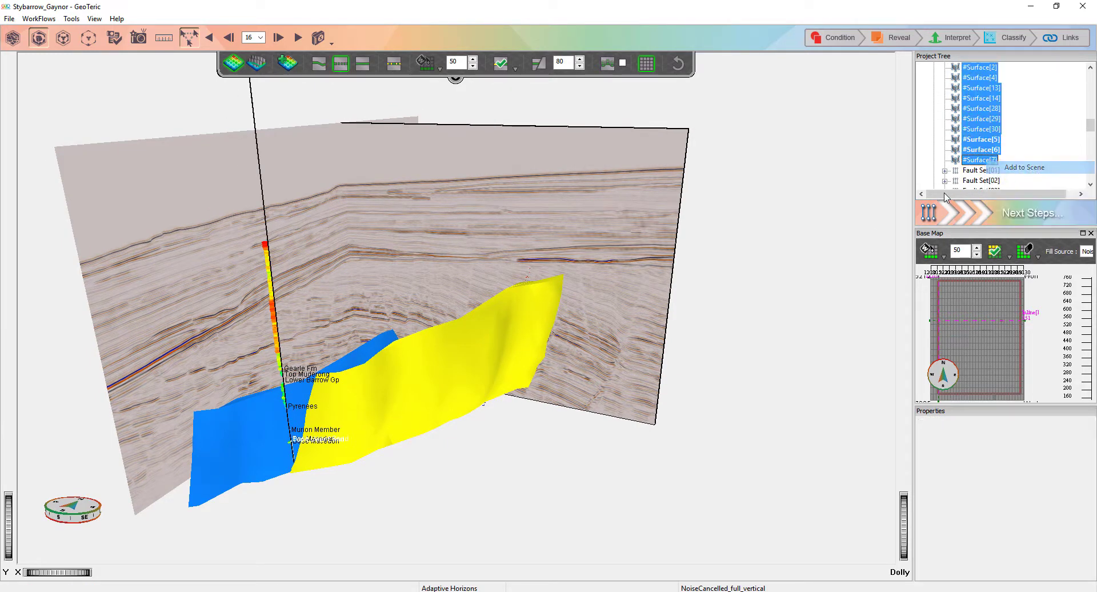
pyautogui.moveTo(457, 371); pyautogui.dragTo(552, 255)
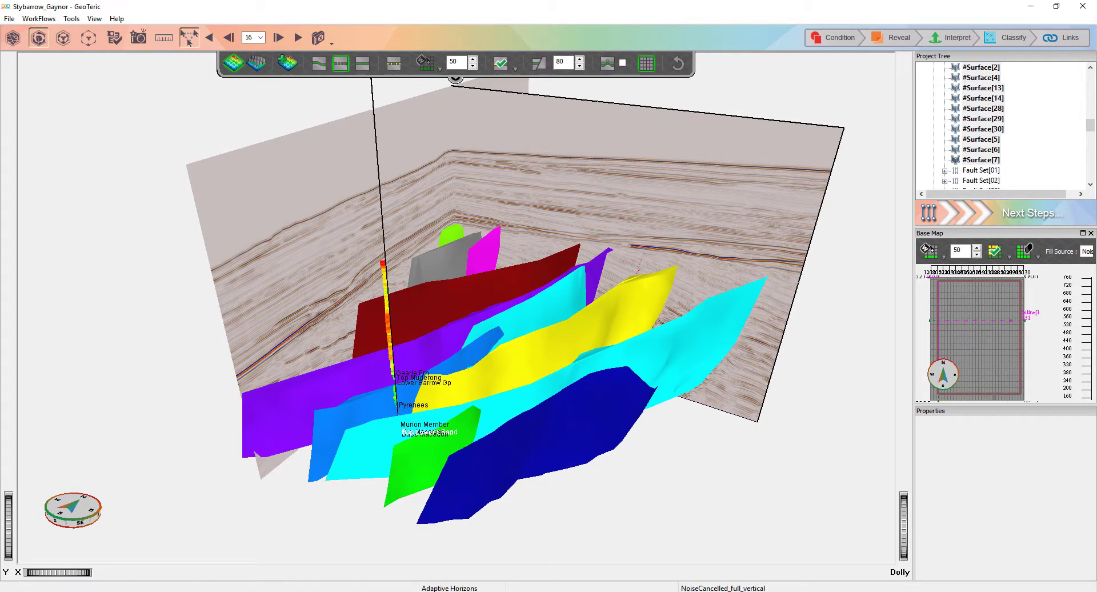
# Add the AH_Top_Macedon horizon from the Others folder to the scene and inspect how the faults cut it
pyautogui.scroll(5, 1022, 122)
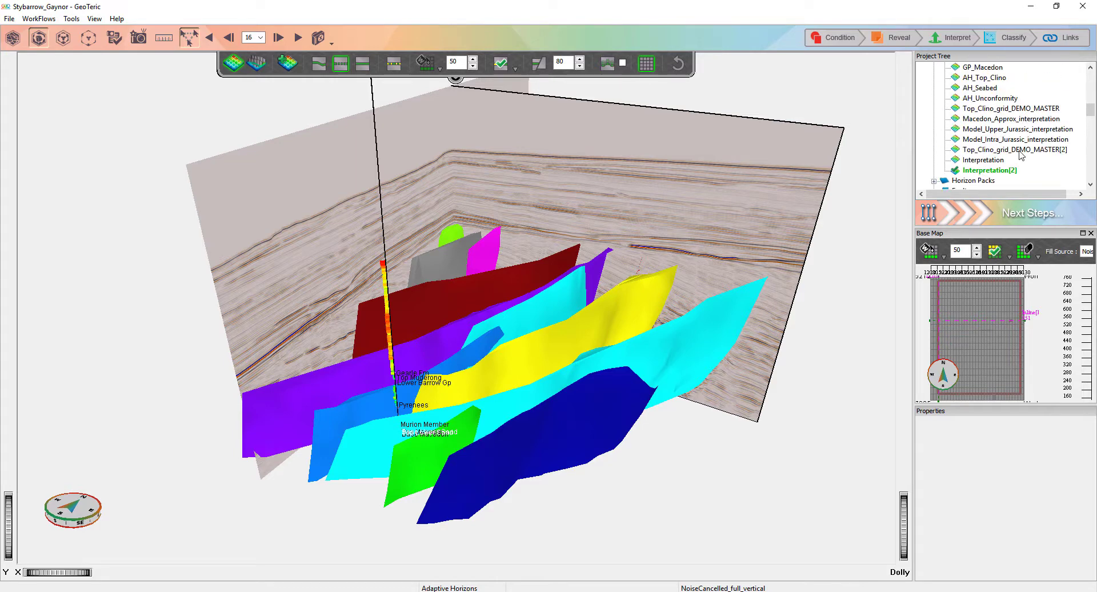
pyautogui.scroll(4, 1005, 143)
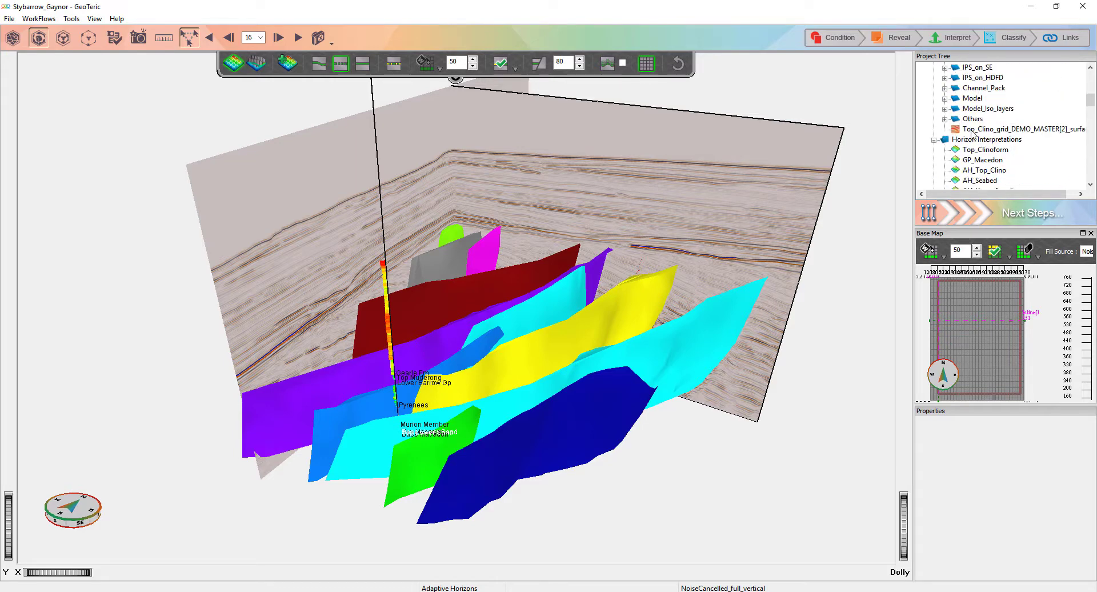
pyautogui.click(944, 119)
pyautogui.scroll(-1, 1025, 139)
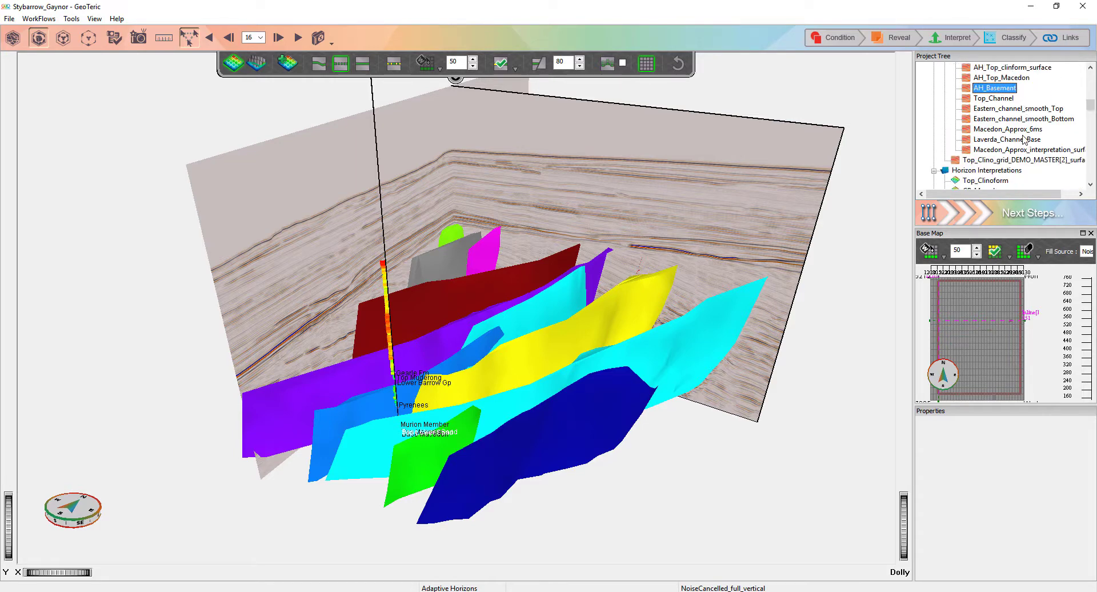
pyautogui.click(1000, 78)
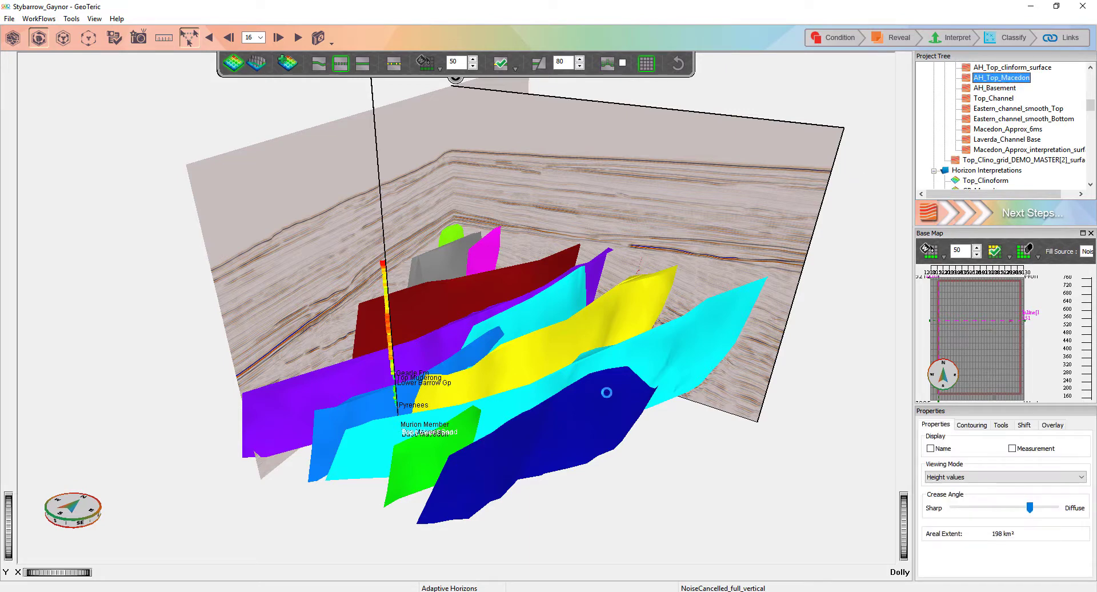
pyautogui.moveTo(640, 416); pyautogui.dragTo(665, 432)
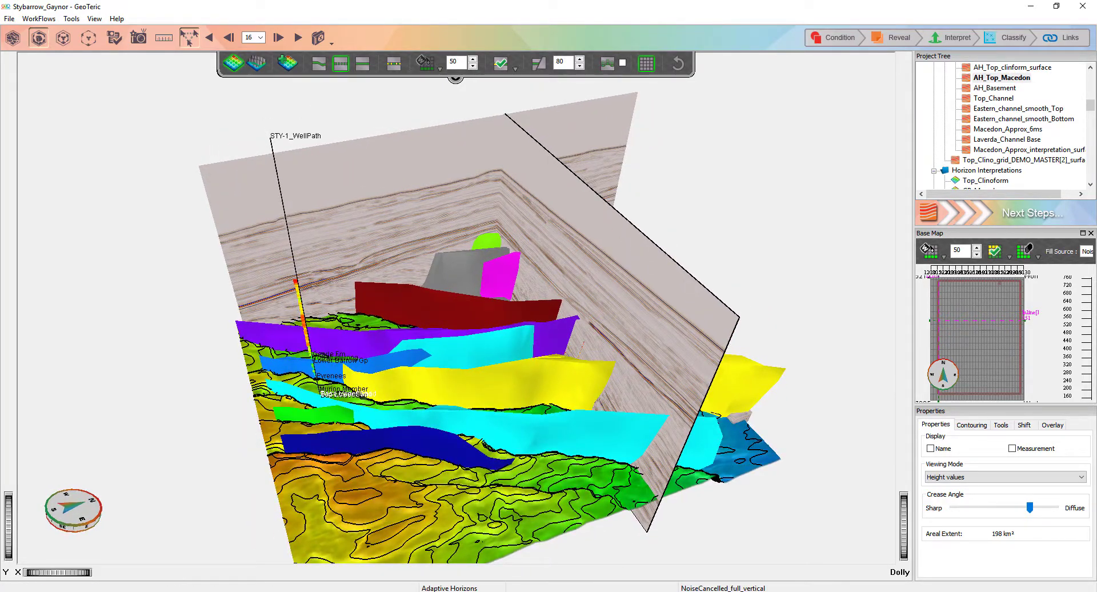